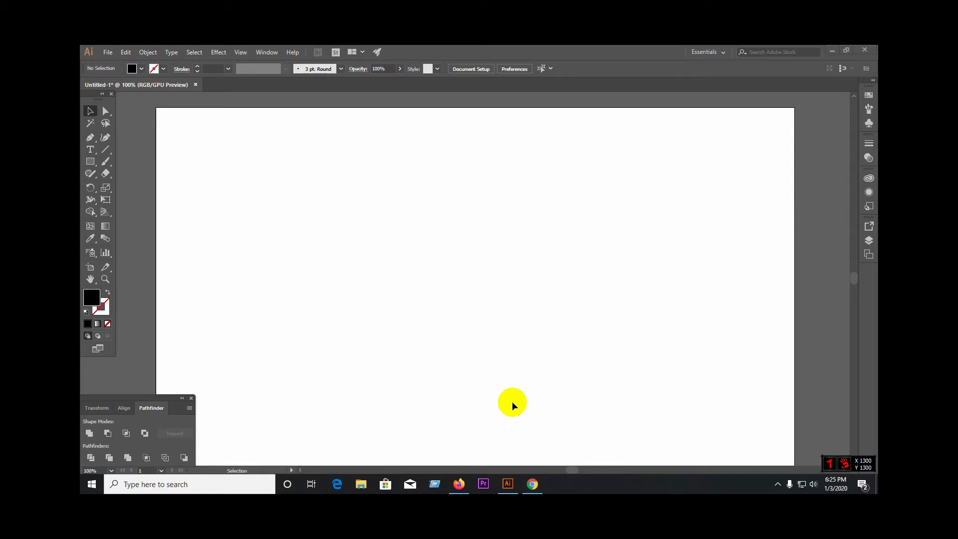
Step: Switch to Firefox and start saving the previewed Shutterstock sniper rifle silhouette from the "sniper vector" image results
click(459, 484)
scroll(458, 253, up, 5)
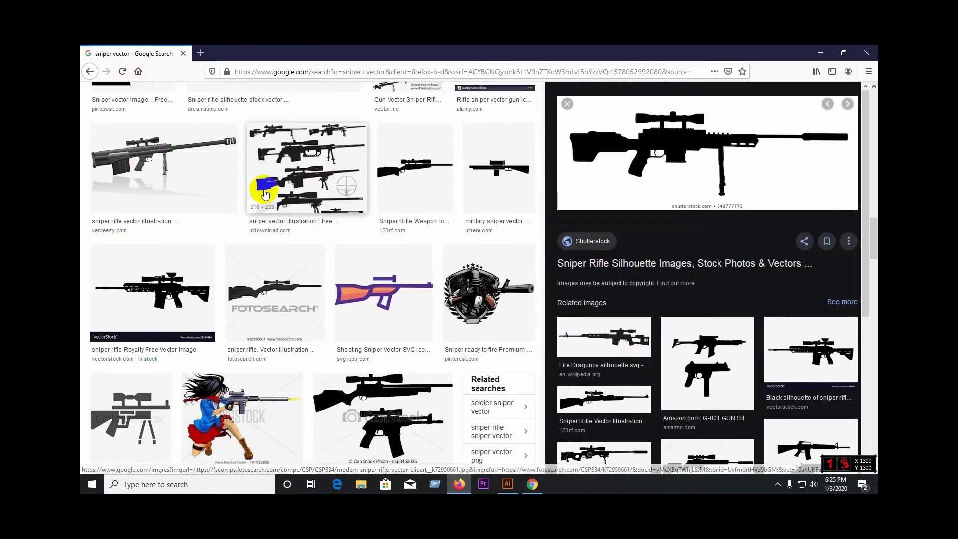
scroll(332, 239, up, 6)
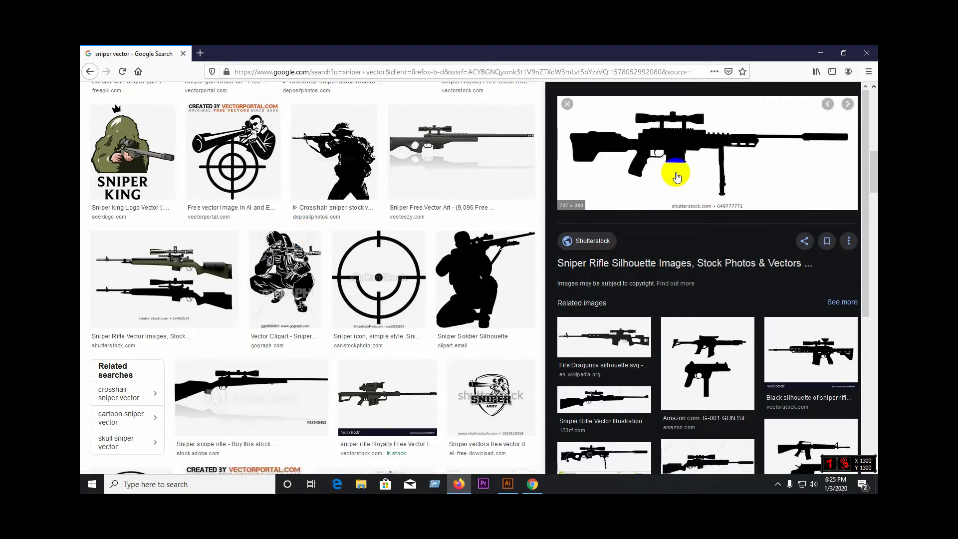
scroll(433, 209, up, 10)
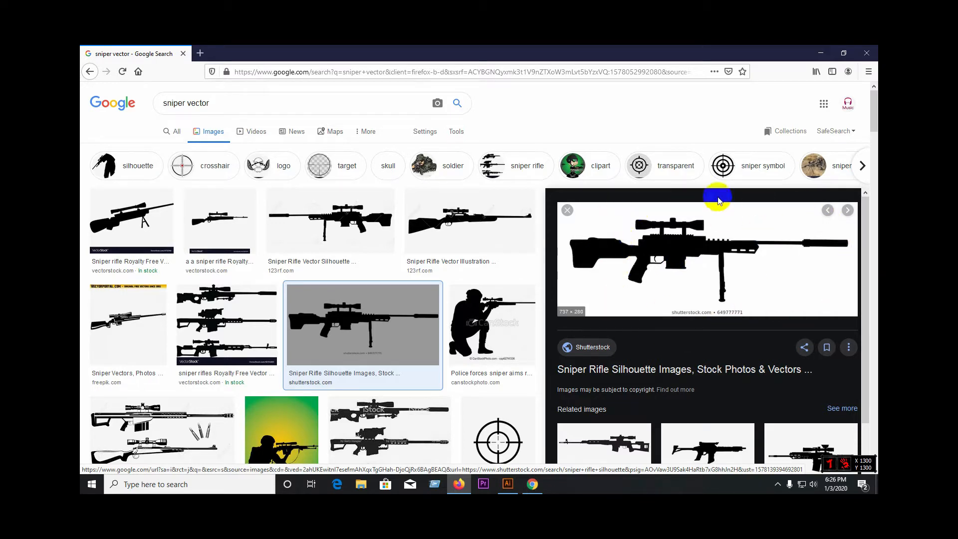
right_click(644, 254)
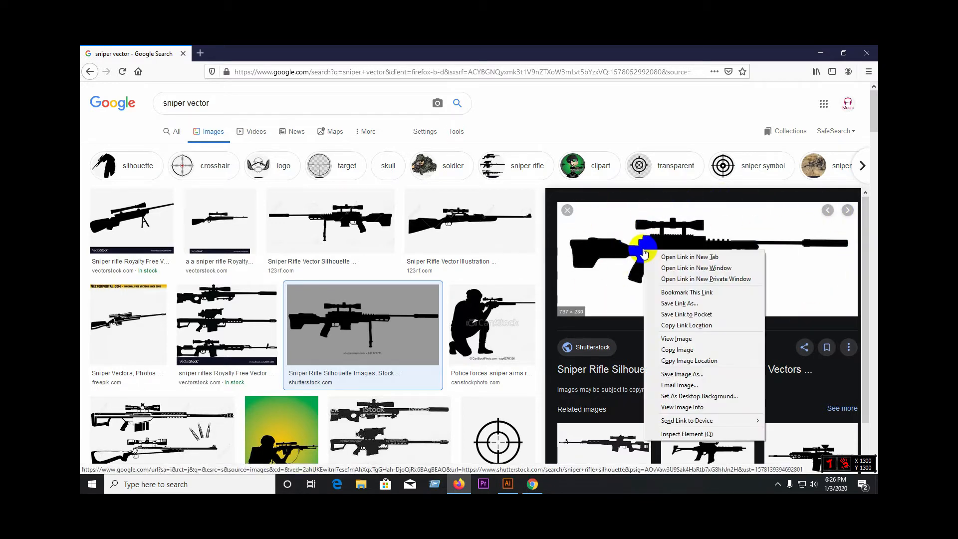
click(703, 375)
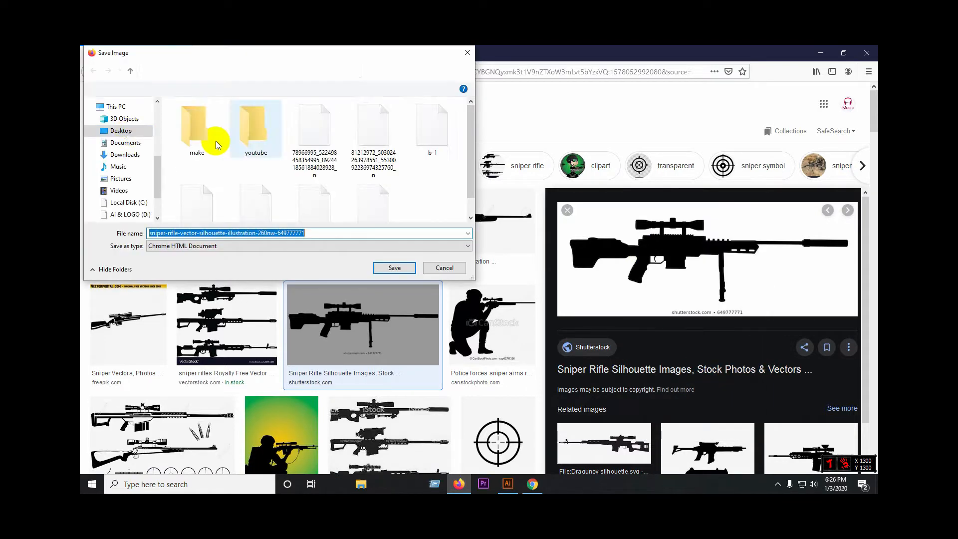
Step: Try to save the sniper rifle image directly in This PC
click(116, 106)
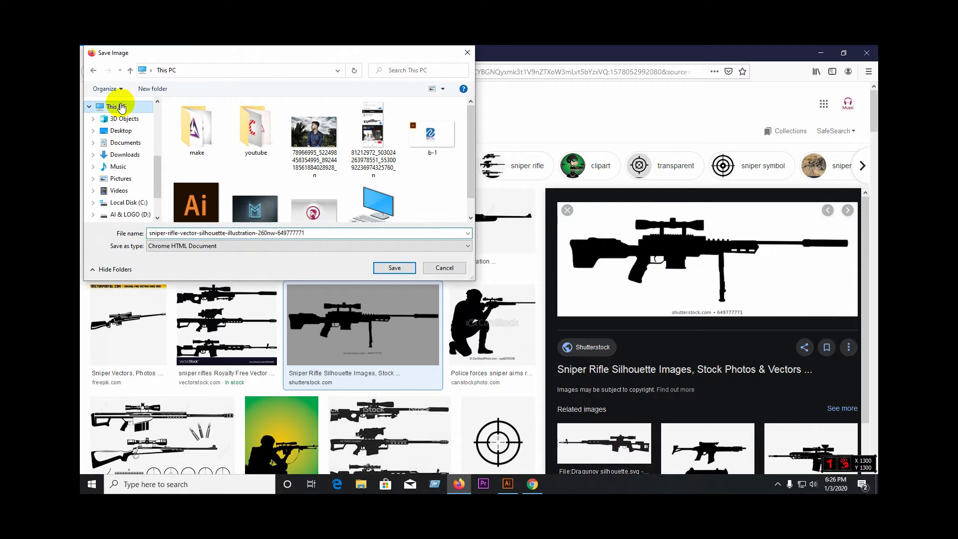
click(405, 270)
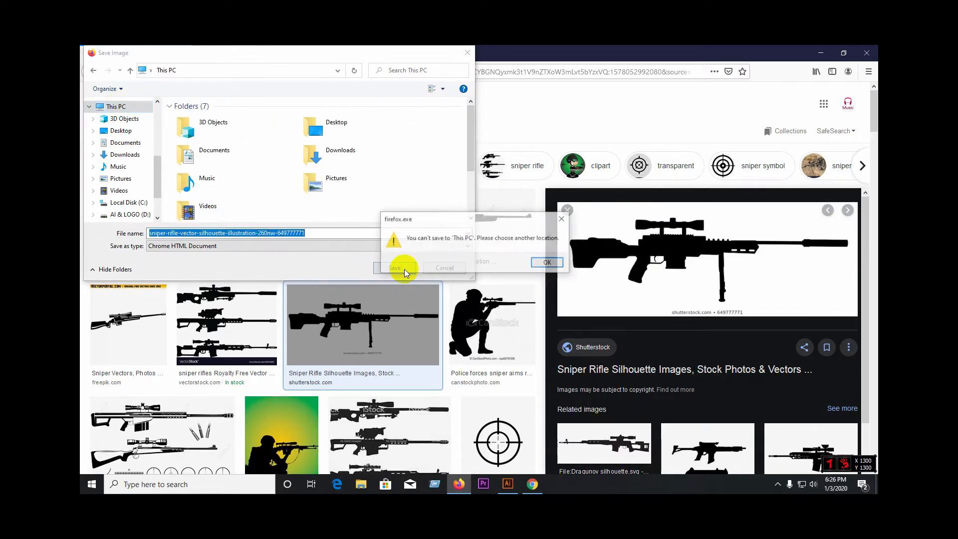
click(544, 259)
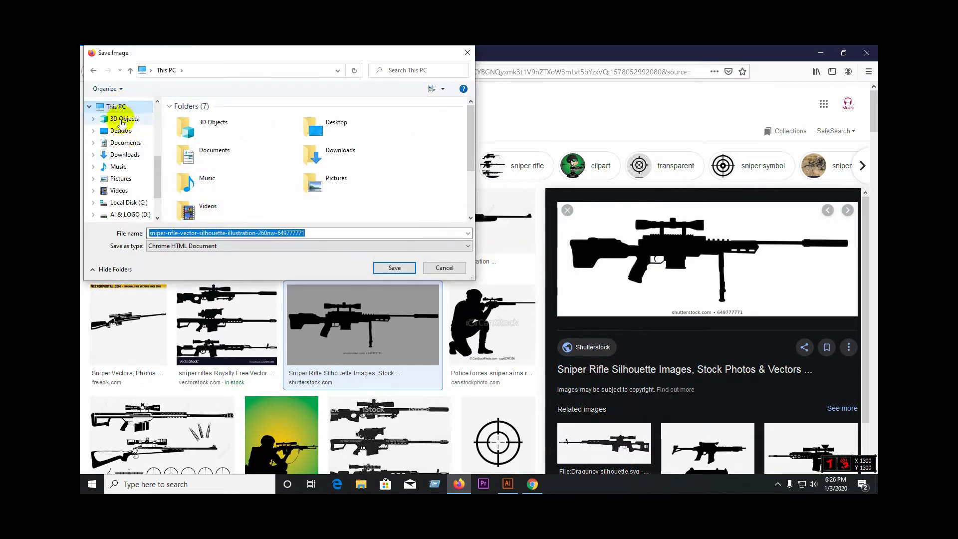
Step: Save the sniper rifle image to the Desktop and close Firefox
click(121, 131)
click(395, 268)
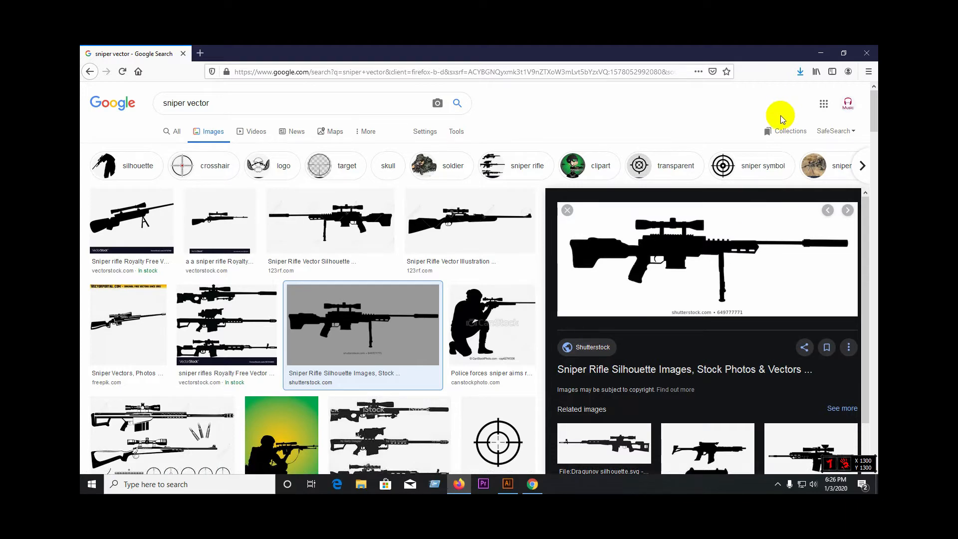
click(867, 53)
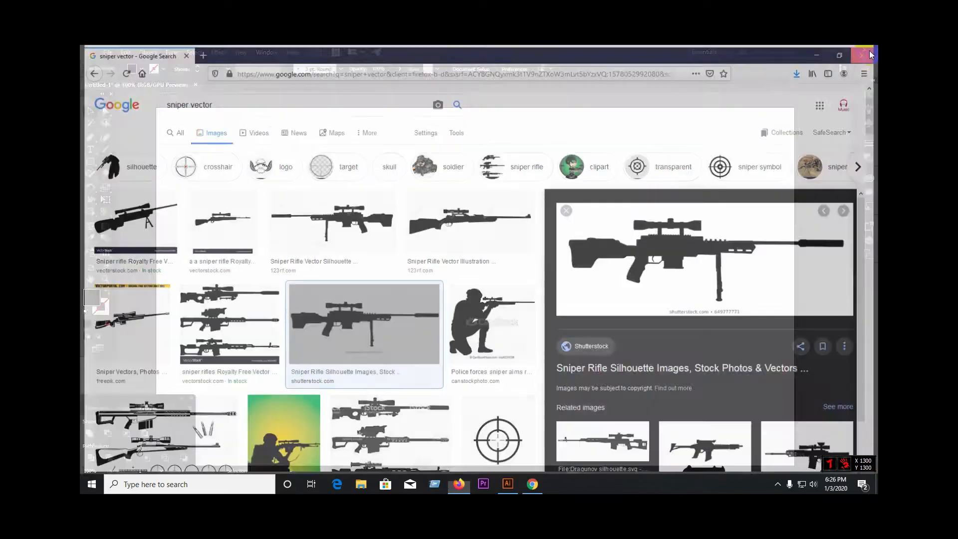
scroll(619, 297, down, 1)
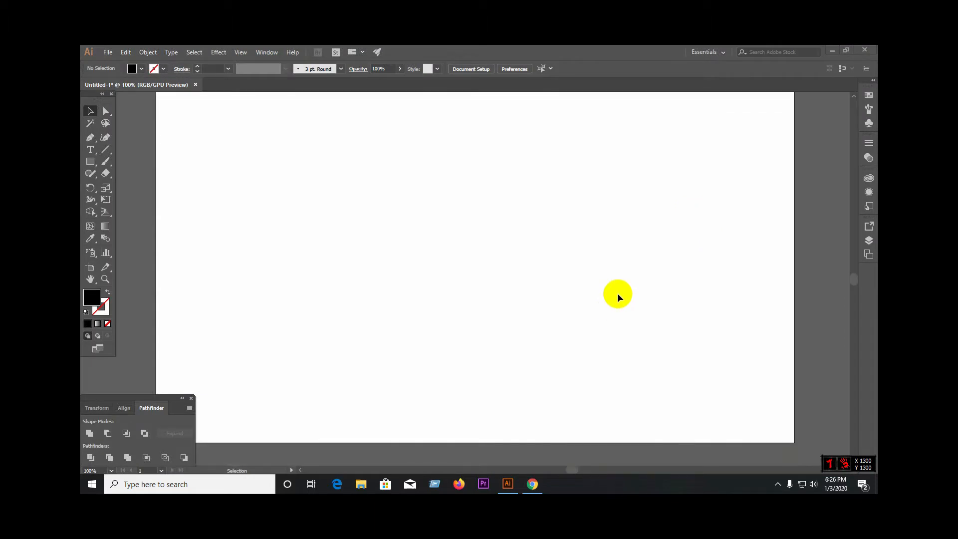
scroll(619, 299, up, 1)
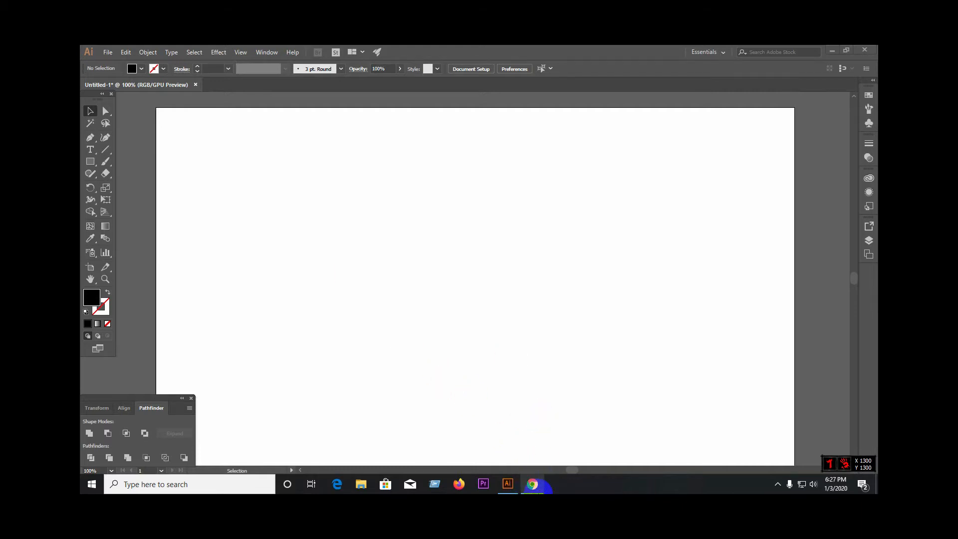
Step: Switch to Chrome and examine the LoganFive Bold Italic page on MyFonts, including its font name and "sniper" preview lettering
click(533, 484)
scroll(291, 217, up, 2)
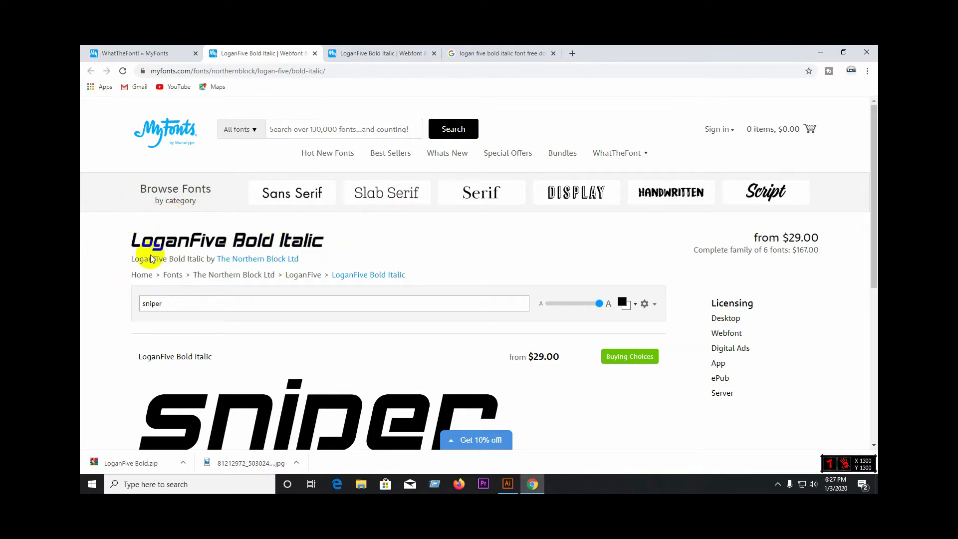
scroll(229, 220, down, 2)
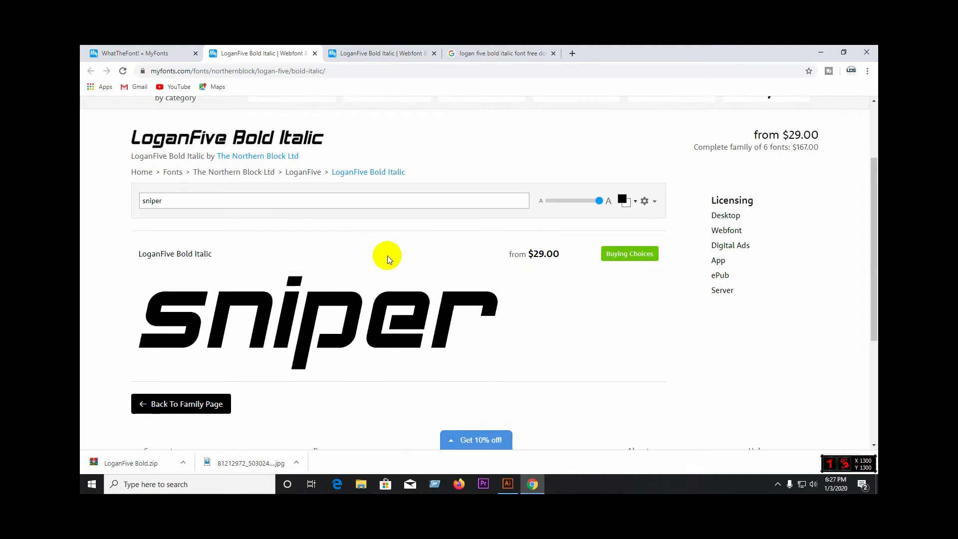
scroll(388, 258, down, 1)
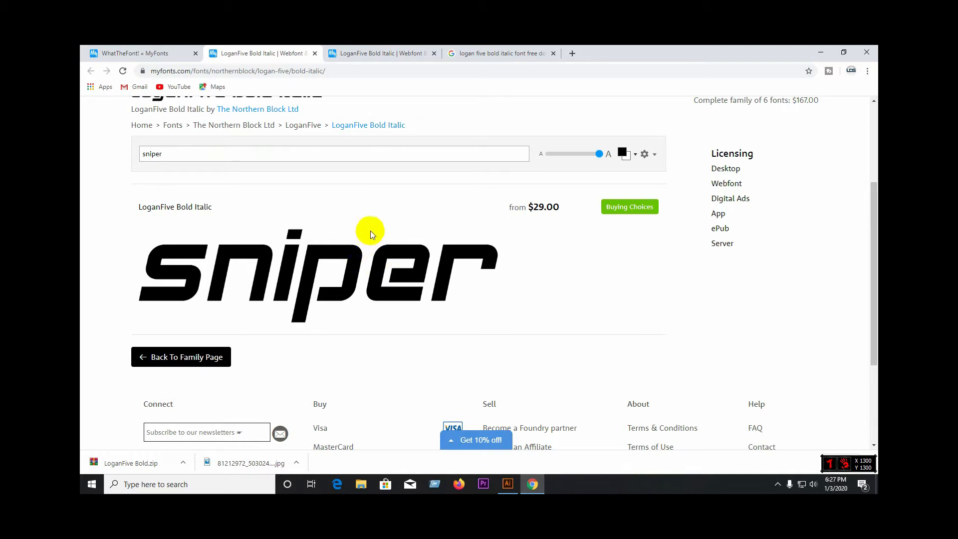
scroll(370, 231, up, 3)
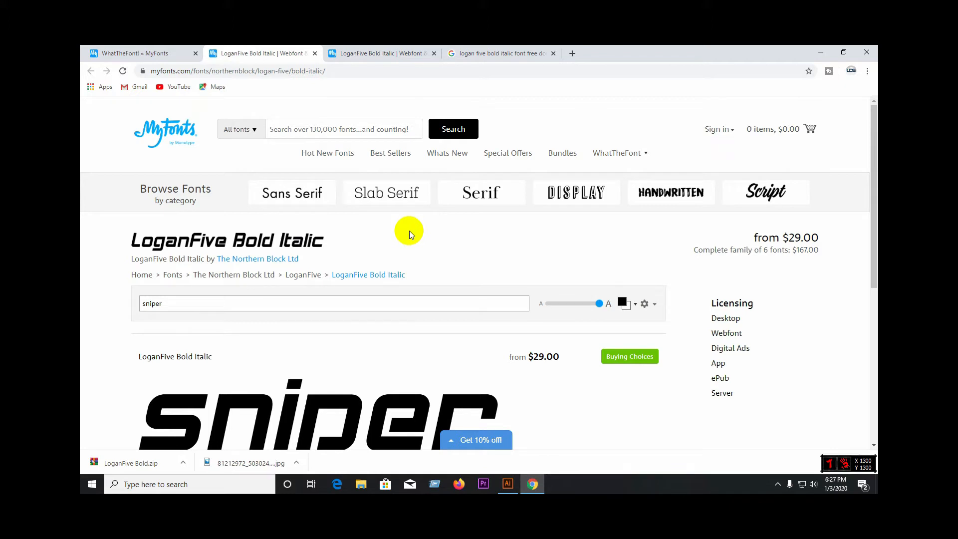
scroll(409, 231, down, 2)
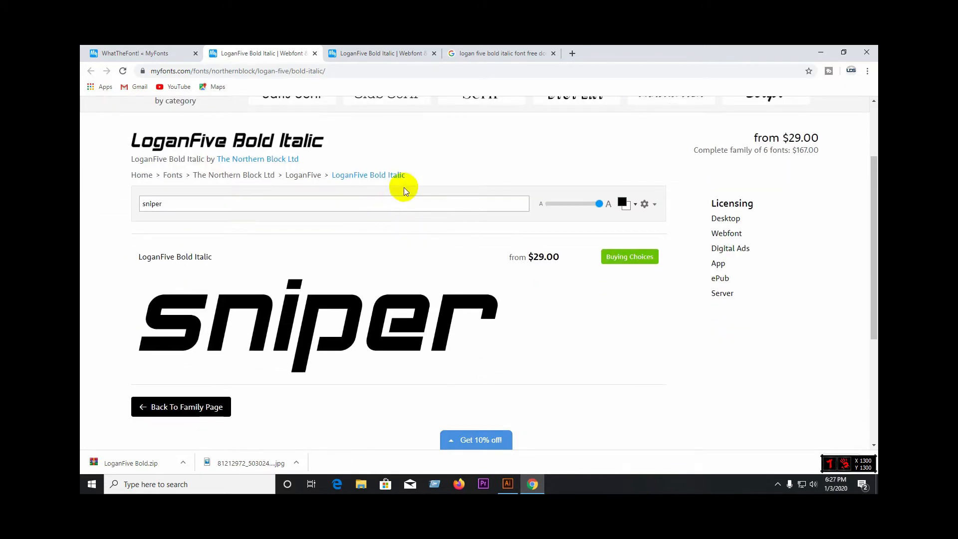
scroll(404, 189, up, 1)
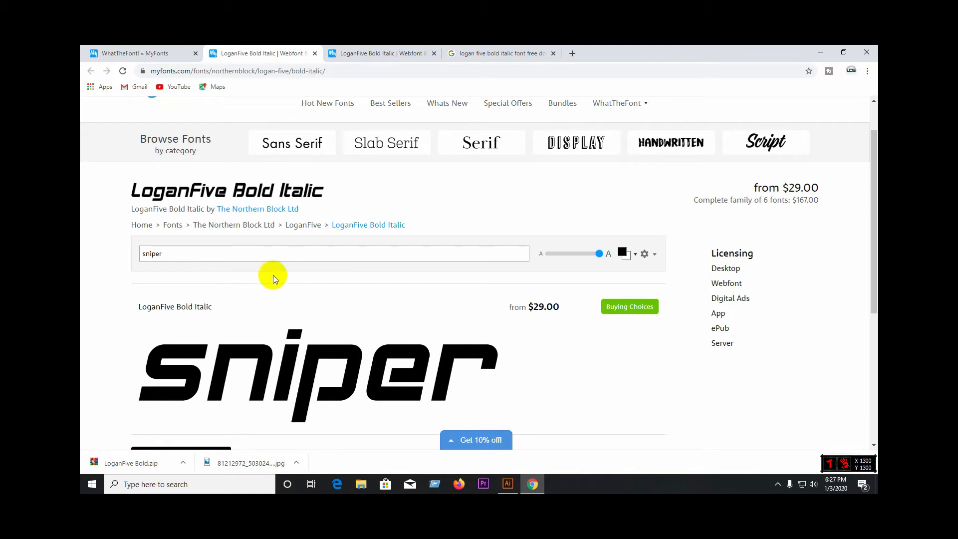
scroll(295, 264, down, 1)
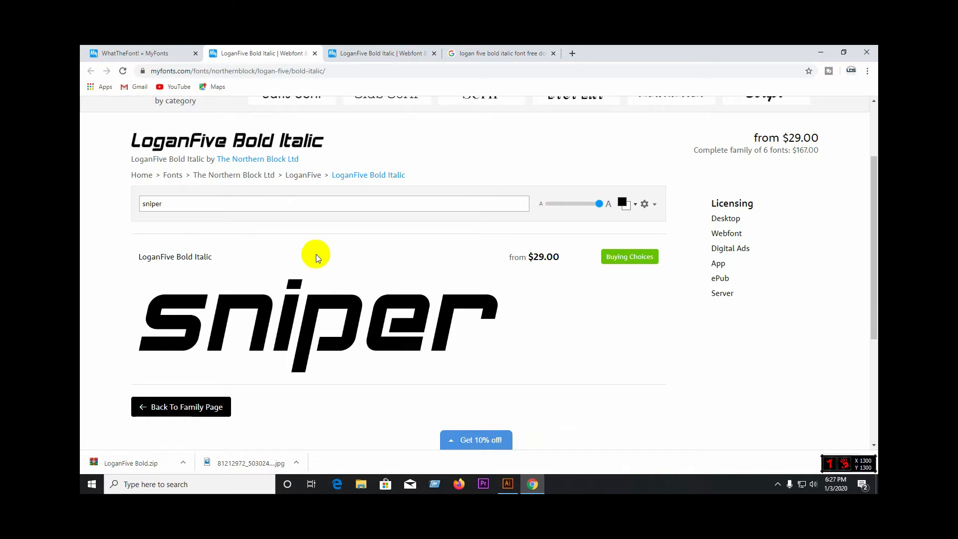
scroll(164, 239, down, 2)
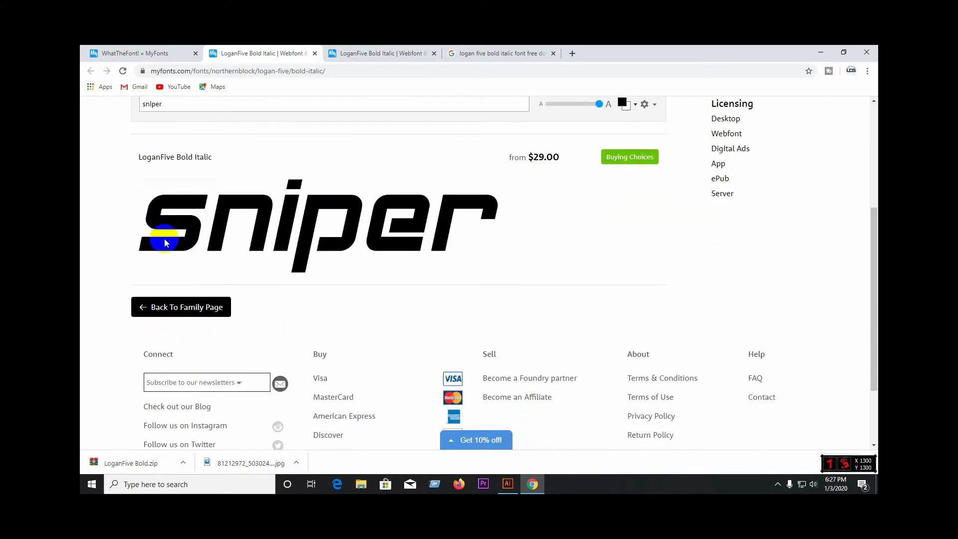
scroll(314, 214, up, 1)
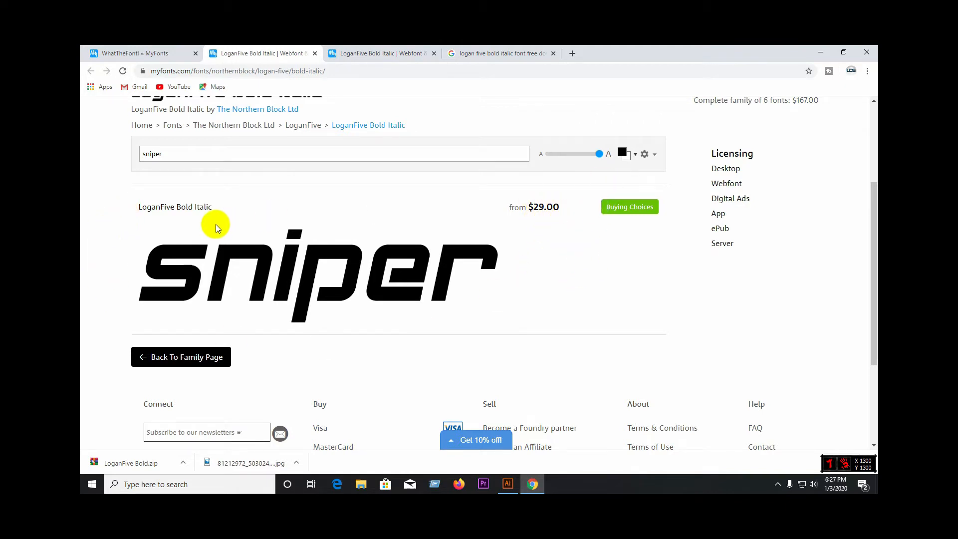
scroll(216, 224, up, 2)
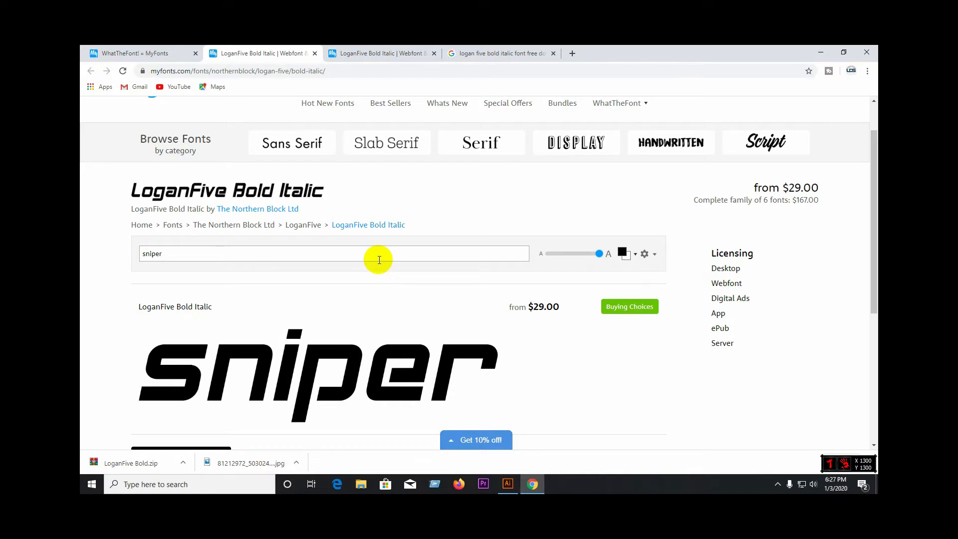
scroll(379, 260, down, 2)
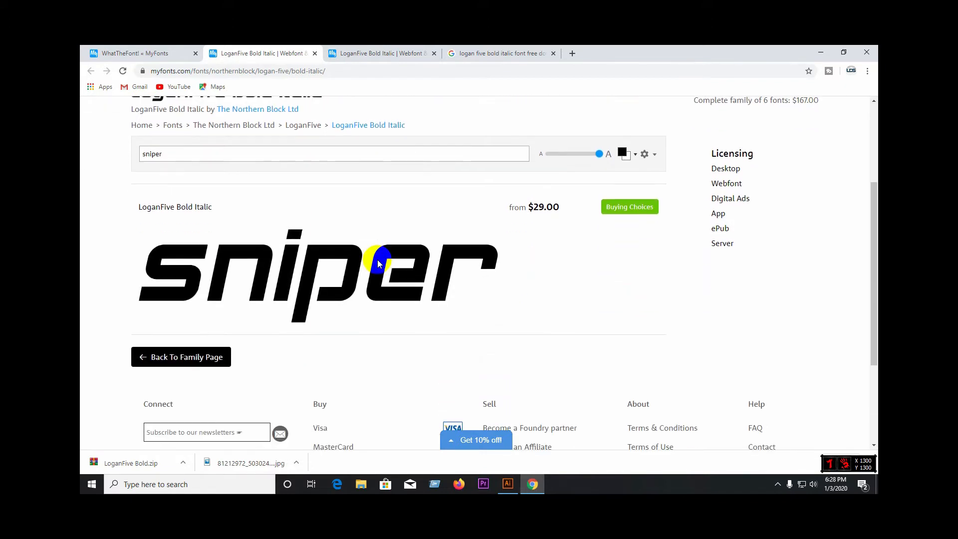
scroll(349, 270, up, 2)
mouse_move(187, 204)
mouse_down()
mouse_move(134, 197)
mouse_move(174, 198)
mouse_up()
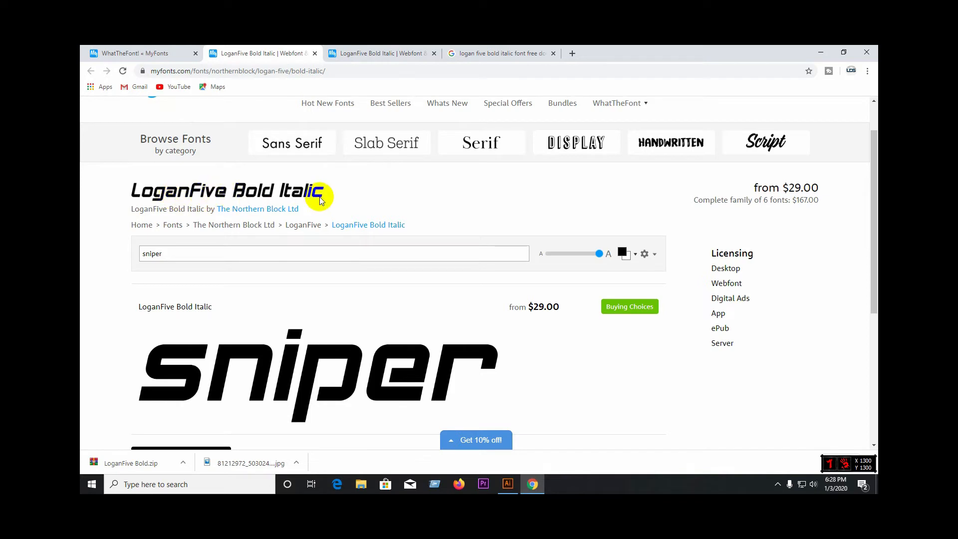
scroll(321, 199, up, 1)
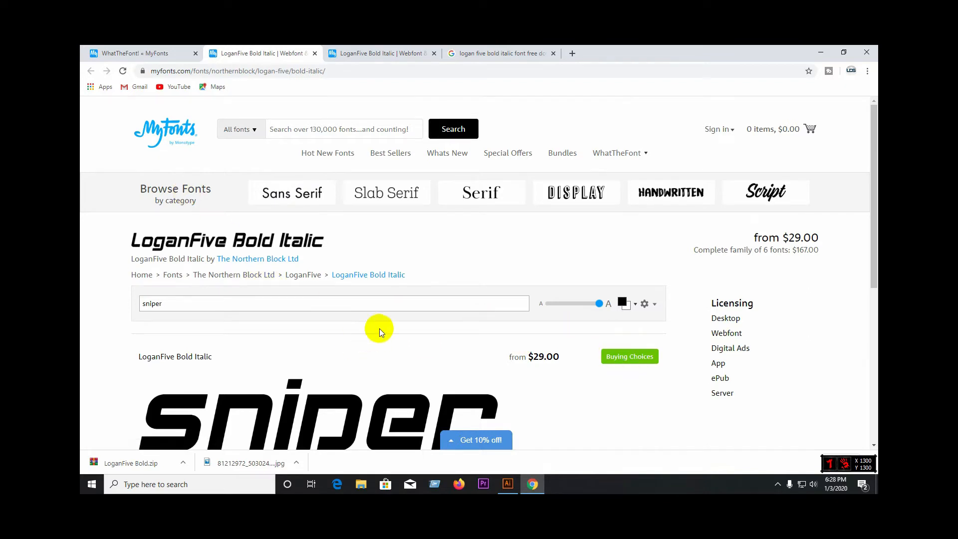
scroll(379, 328, down, 2)
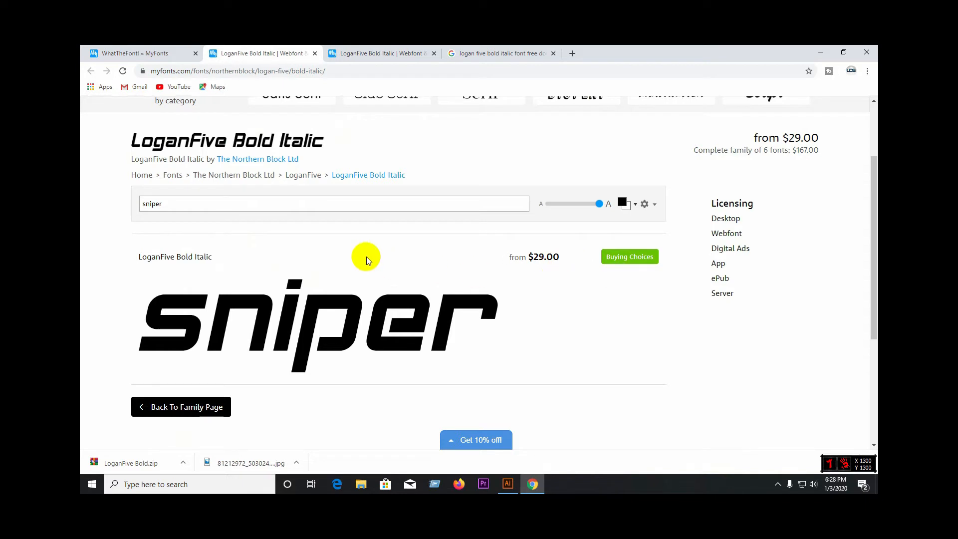
Step: Replace the font preview text with a person's first name
click(181, 204)
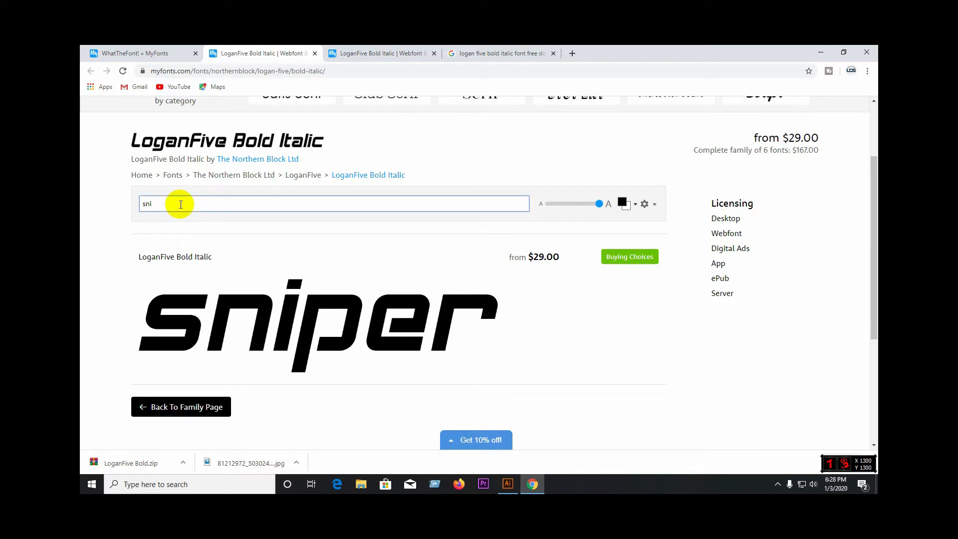
key(BackSpace)
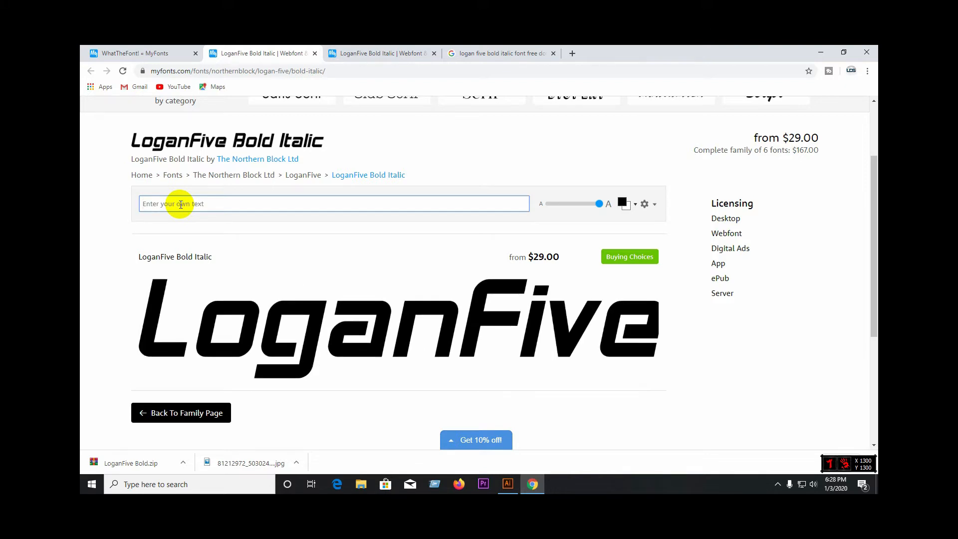
text(mehadi)
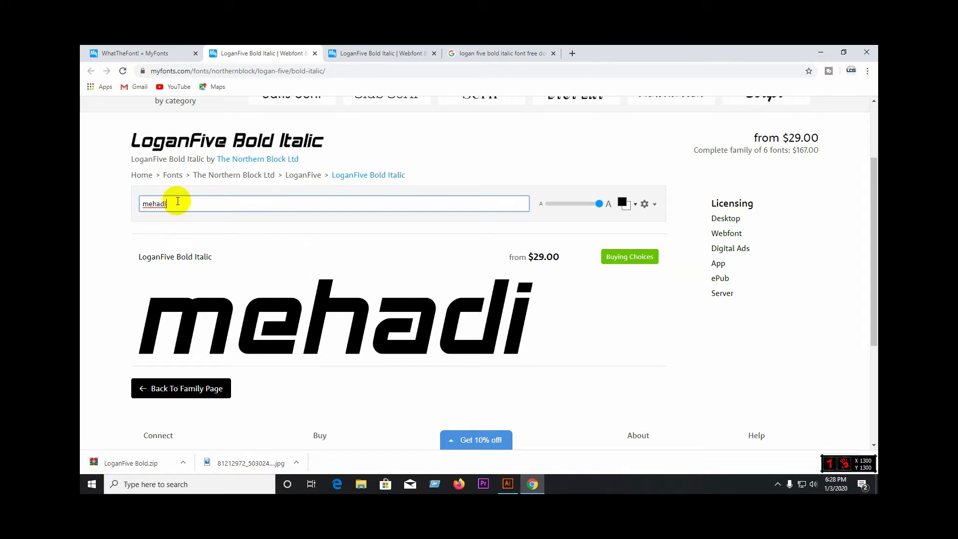
Step: Set the LoganFive Bold Italic preview text to "sniper"
key(BackSpace)
key(BackSpace)
key(BackSpace)
key(BackSpace)
key(BackSpace)
key(BackSpace)
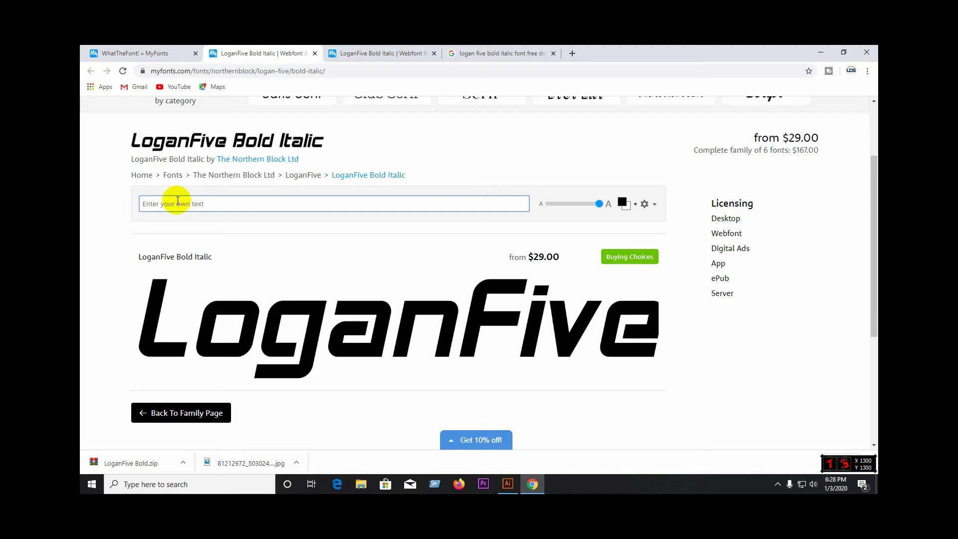
text(sniper)
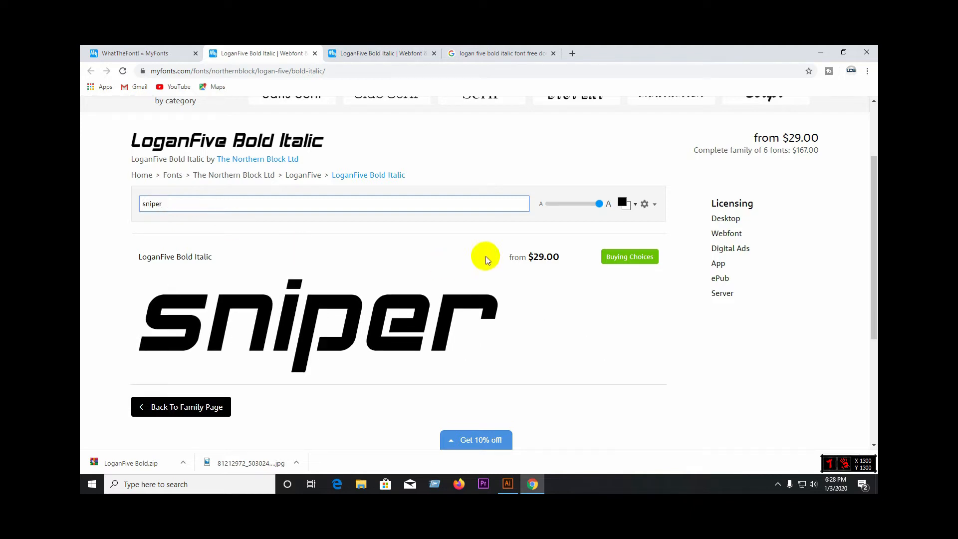
Step: Enlarge the "sniper" font preview to the maximum size and examine its letter shapes
mouse_move(597, 210)
mouse_down()
mouse_move(546, 208)
mouse_move(604, 209)
mouse_up()
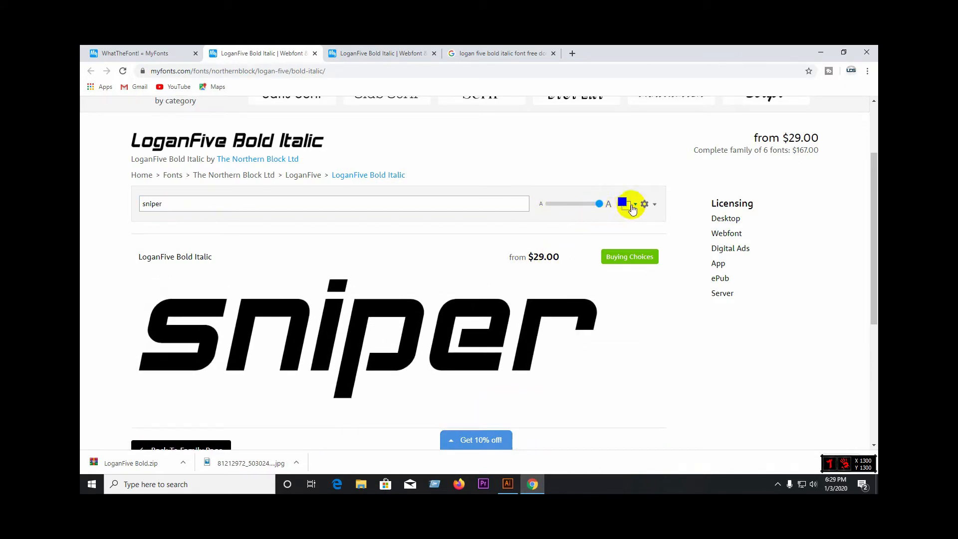
scroll(621, 207, down, 1)
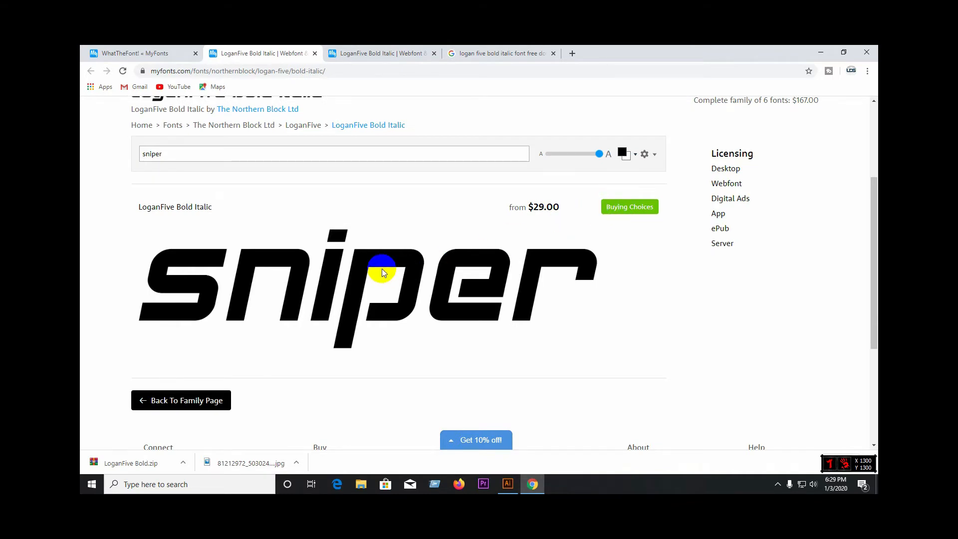
scroll(381, 268, up, 1)
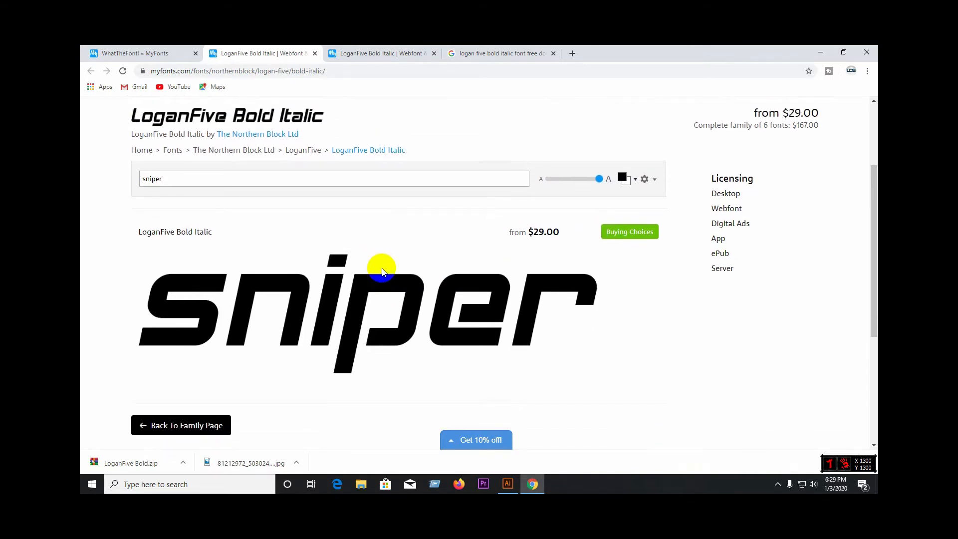
scroll(382, 268, down, 1)
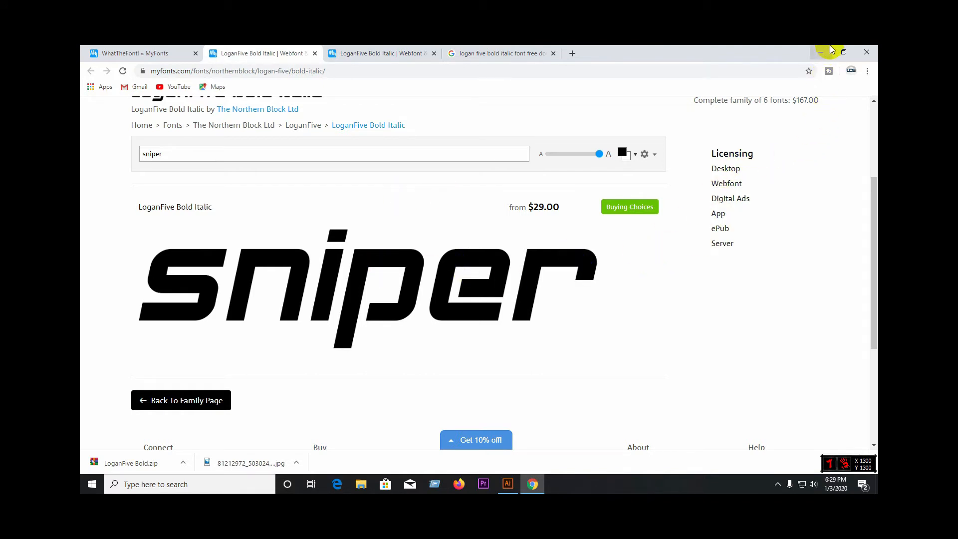
Step: Close Chrome and try to place the desktop's sniper rifle silhouette JPG into the Illustrator document
click(873, 57)
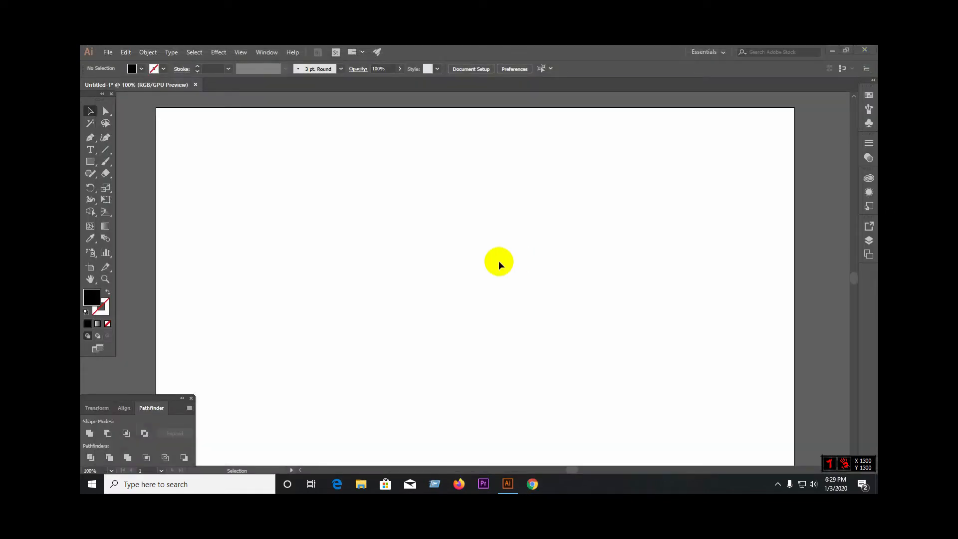
scroll(509, 254, down, 2)
scroll(508, 254, up, 1)
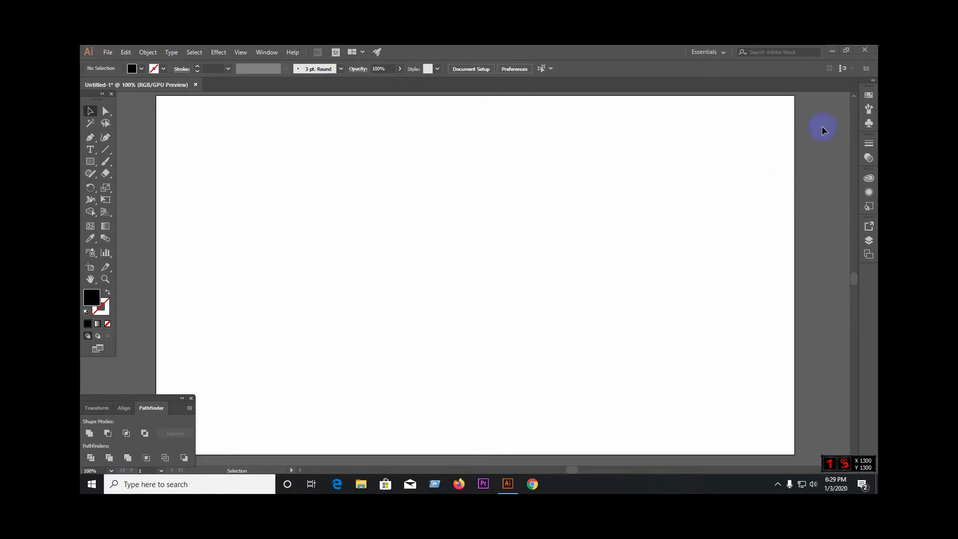
click(833, 51)
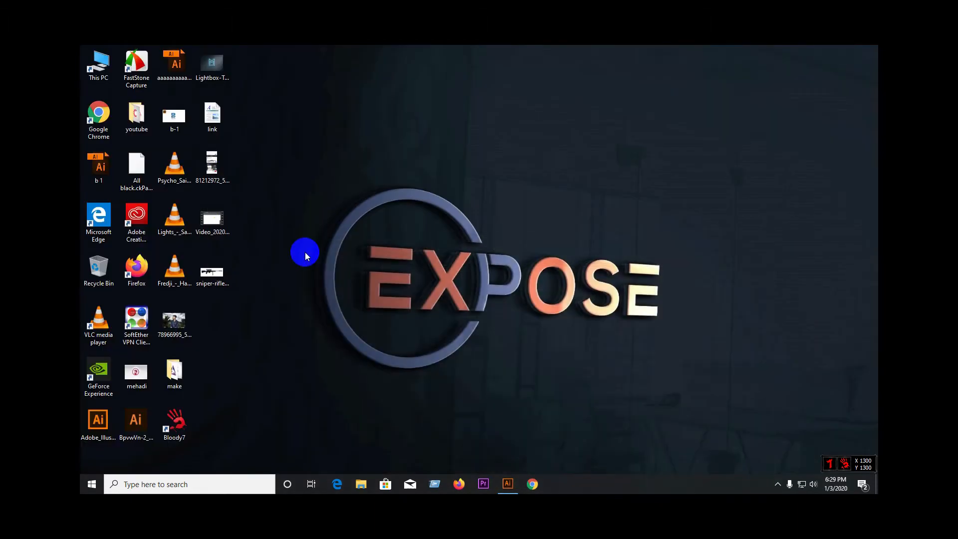
drag(217, 283, 429, 278)
drag(538, 275, 545, 262)
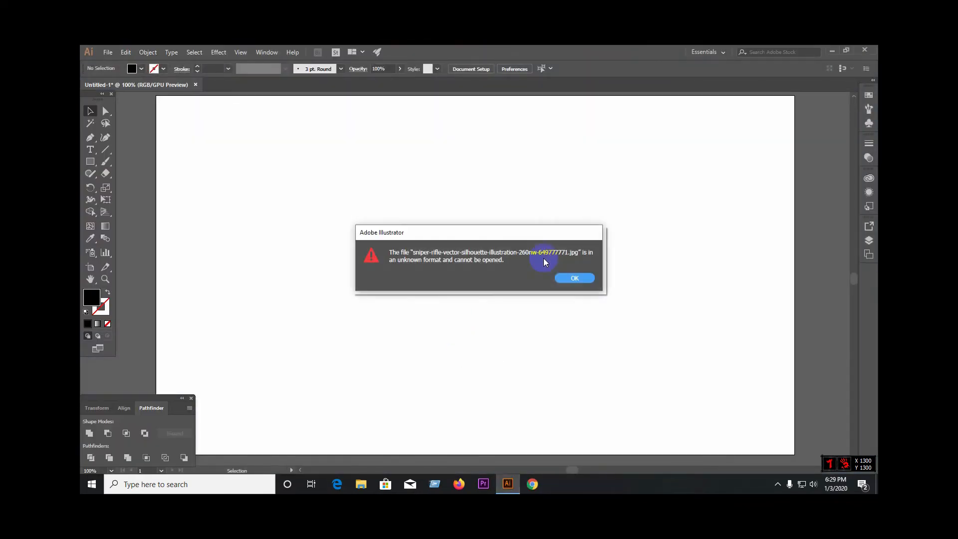
click(573, 279)
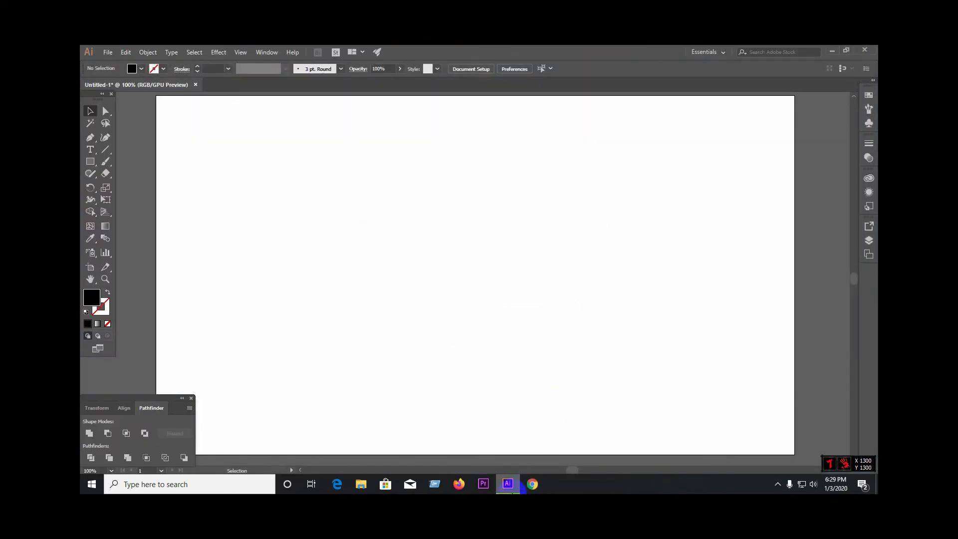
Step: Rename the sniper rifle image on the desktop as "rgojero" and try to place it into the Illustrator document again
click(833, 51)
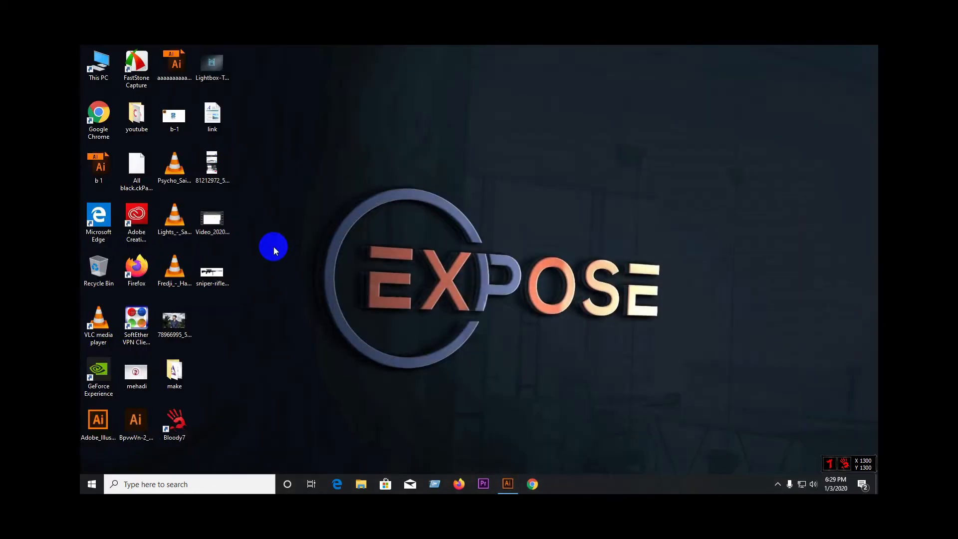
right_click(224, 273)
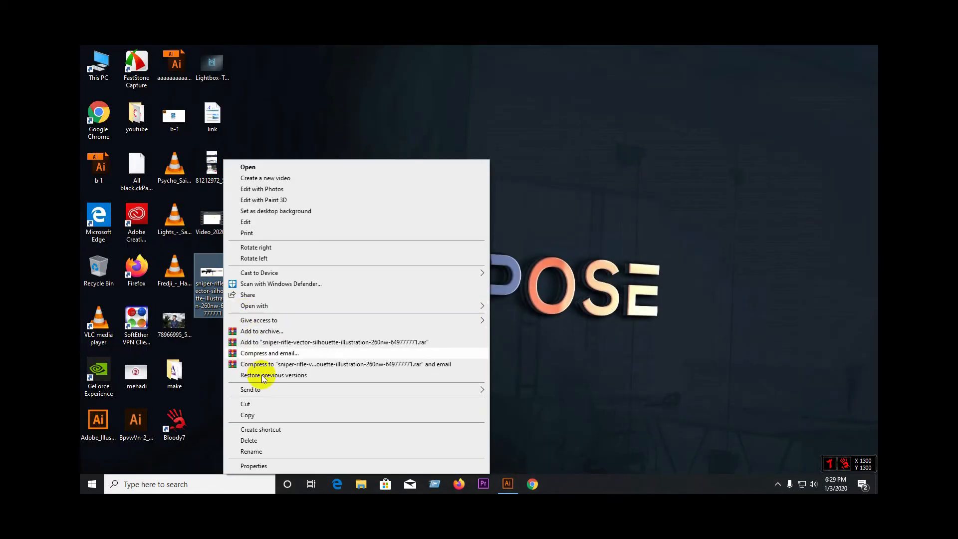
click(272, 451)
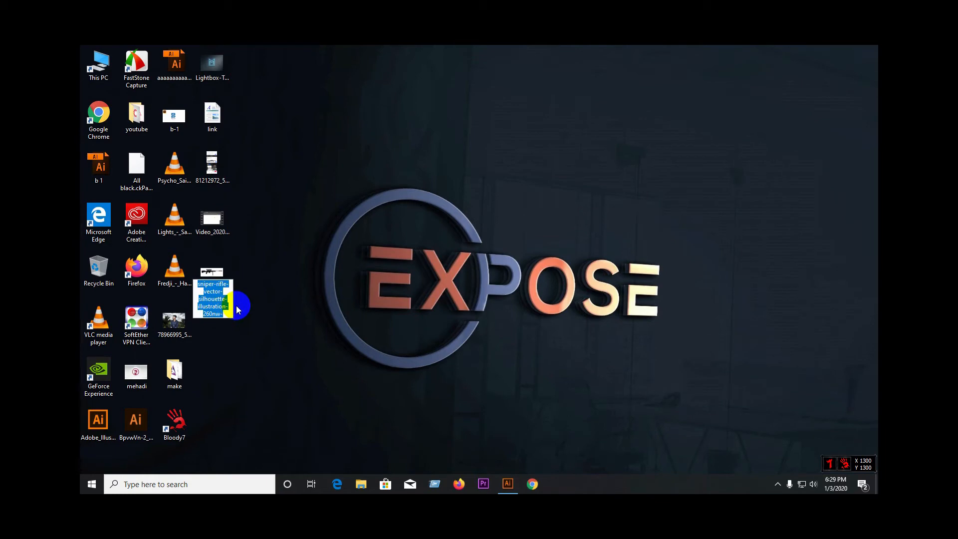
text(rgojero)
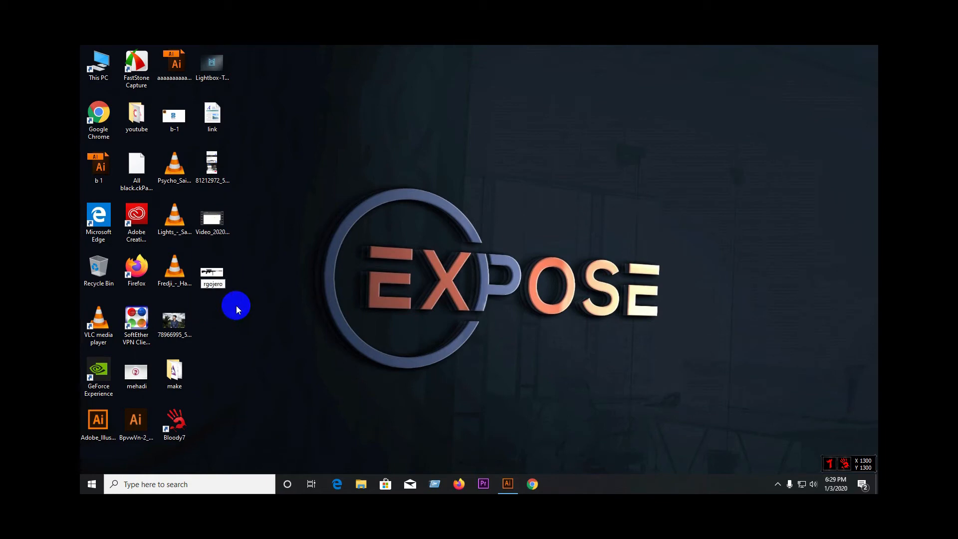
key(Return)
drag(223, 280, 398, 274)
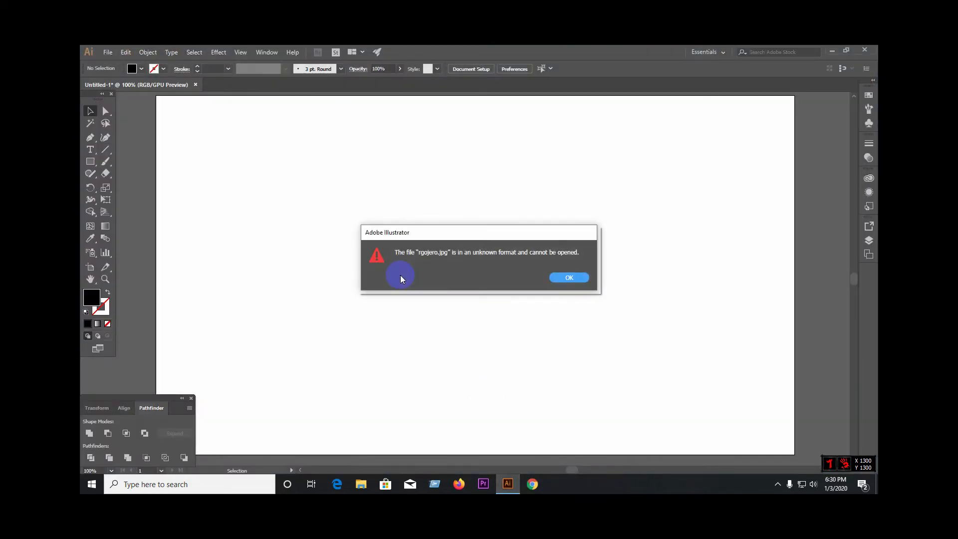
click(569, 278)
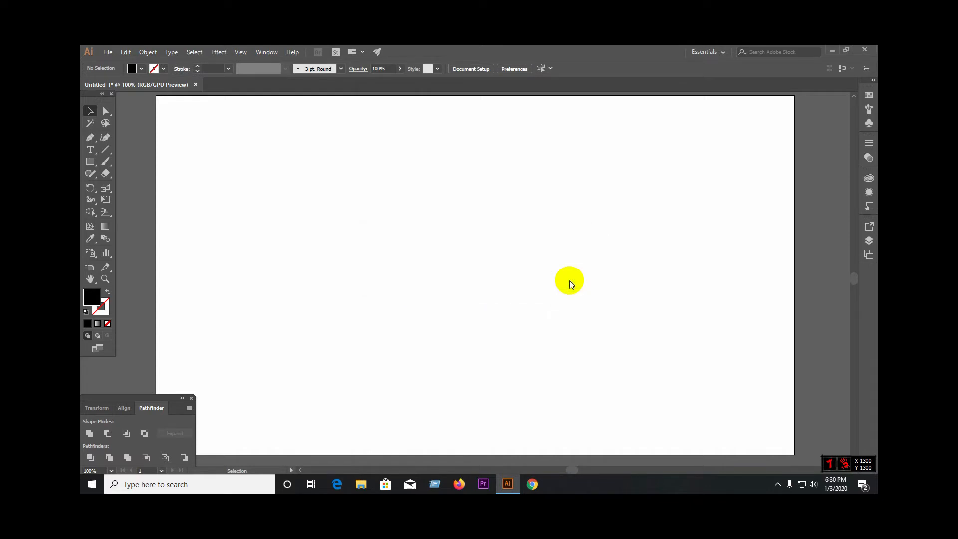
Step: Switch to Firefox and search Google Images for "sniper vector"
click(464, 482)
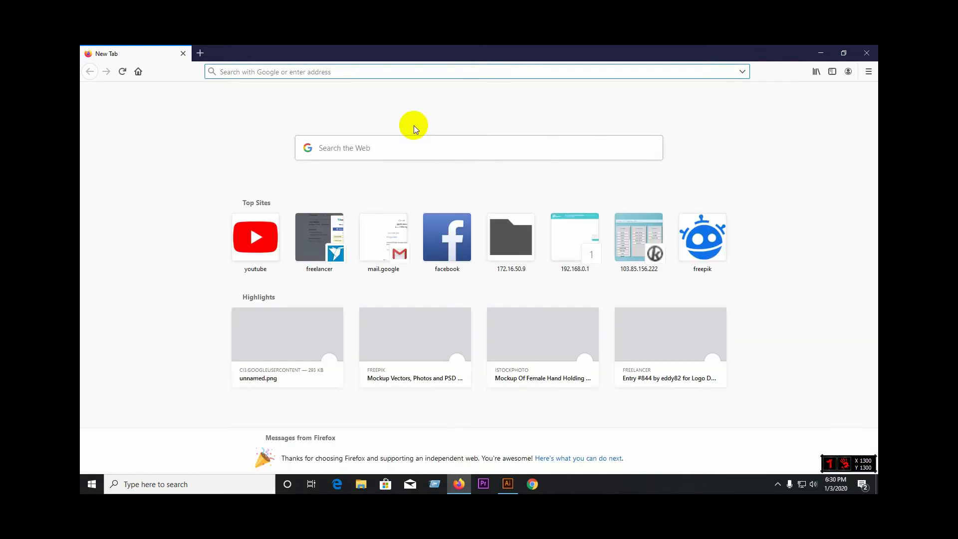
click(389, 146)
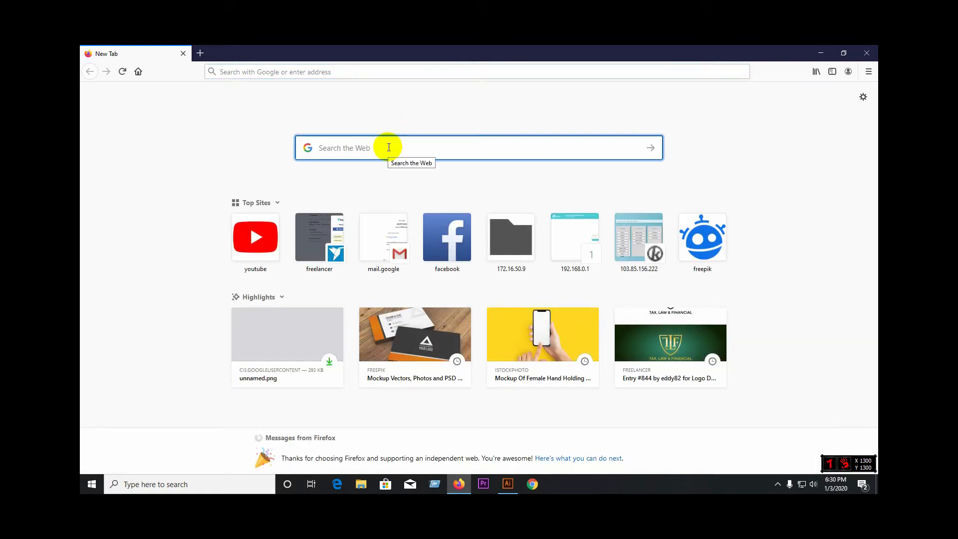
text(sniper ve)
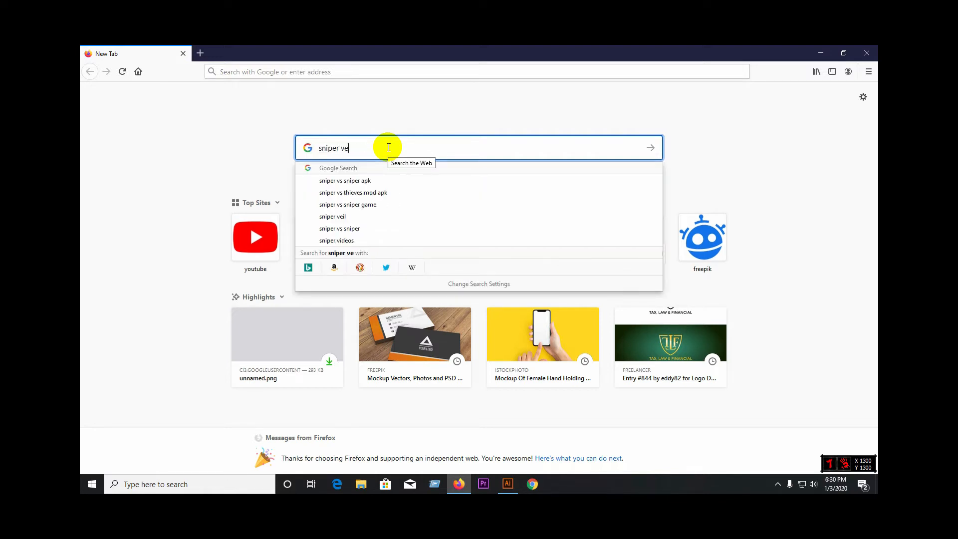
text(ct)
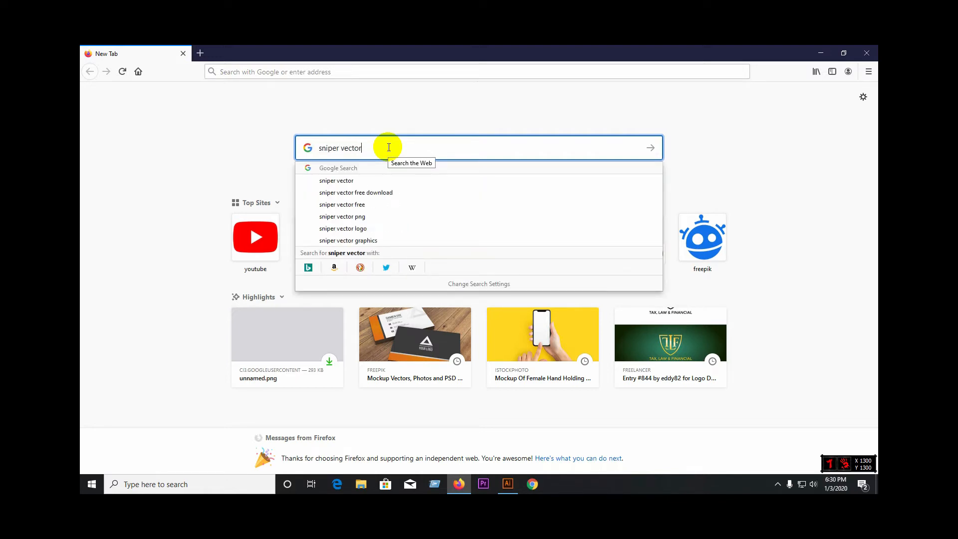
text(or)
key(Return)
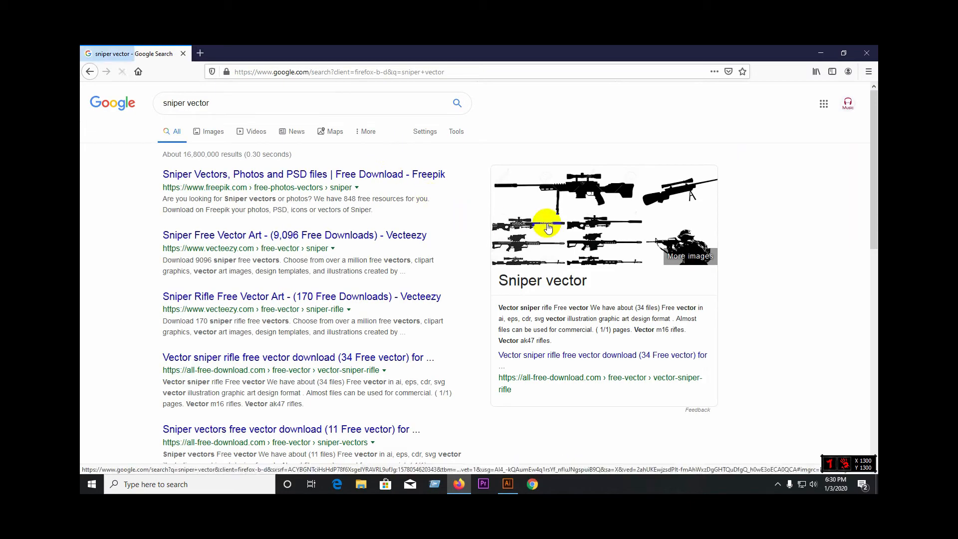
click(209, 136)
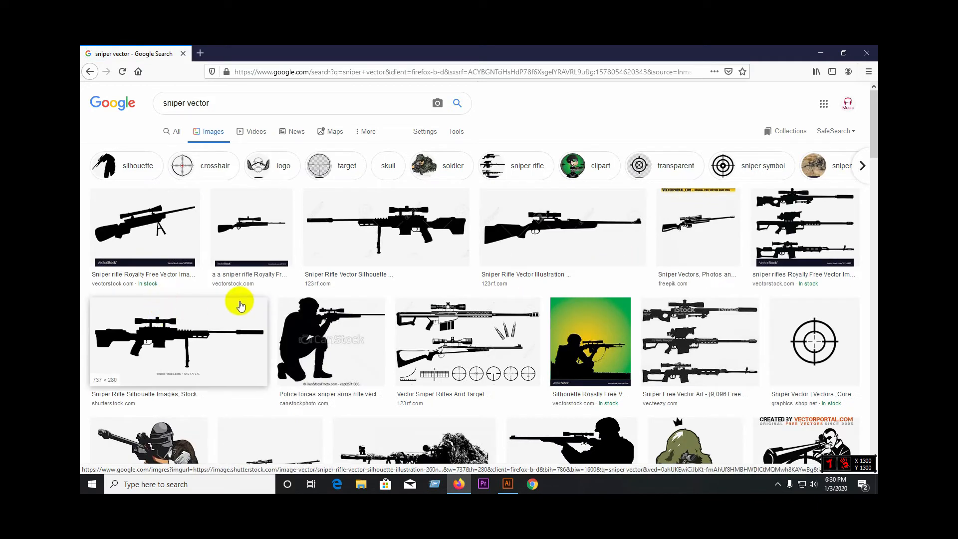
Step: Preview the Shutterstock sniper rifle silhouette, open its source page, and return to the enlarged preview in the image results
click(165, 329)
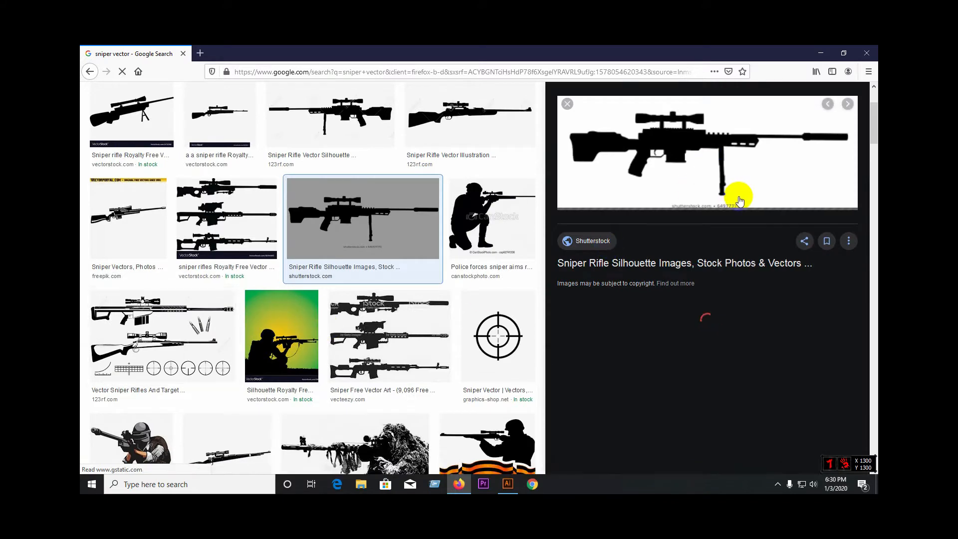
click(702, 231)
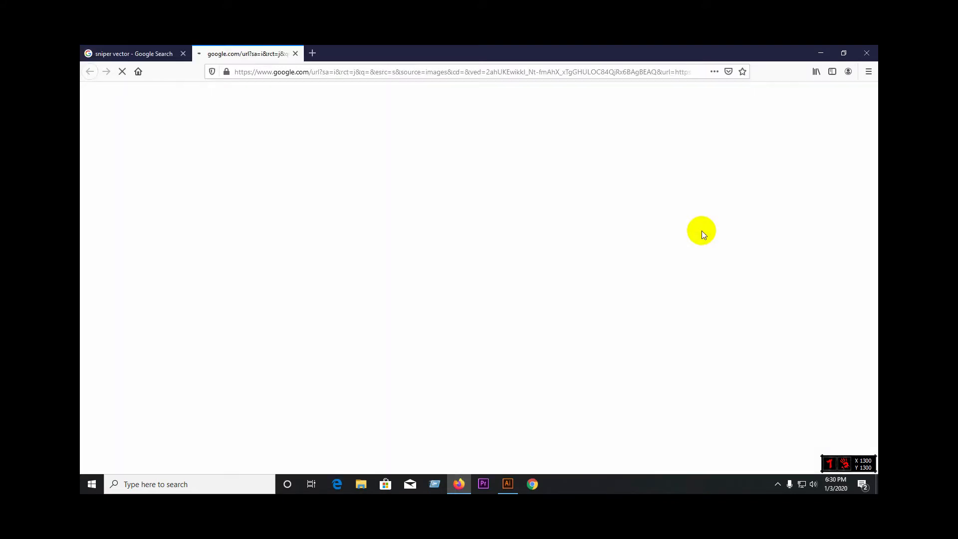
click(159, 54)
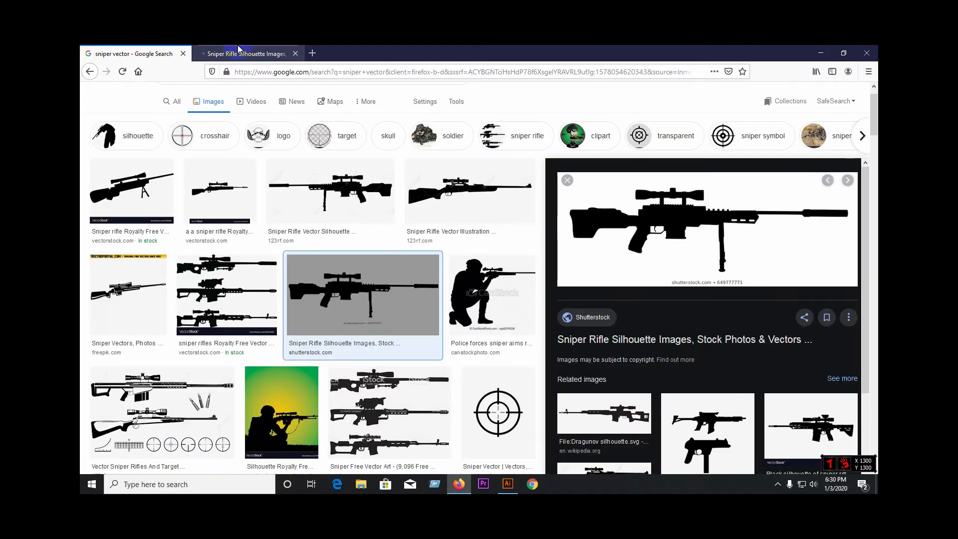
click(238, 46)
click(150, 54)
click(219, 57)
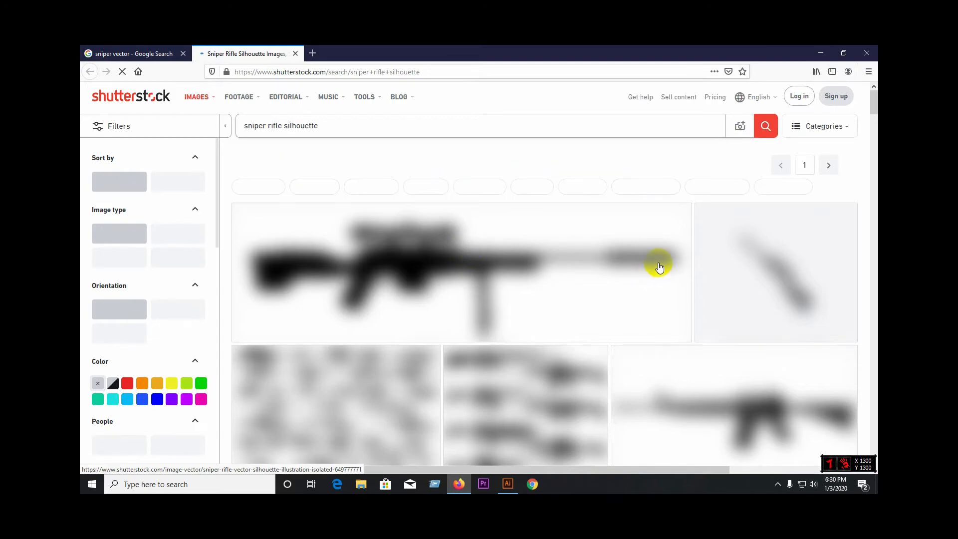
click(165, 53)
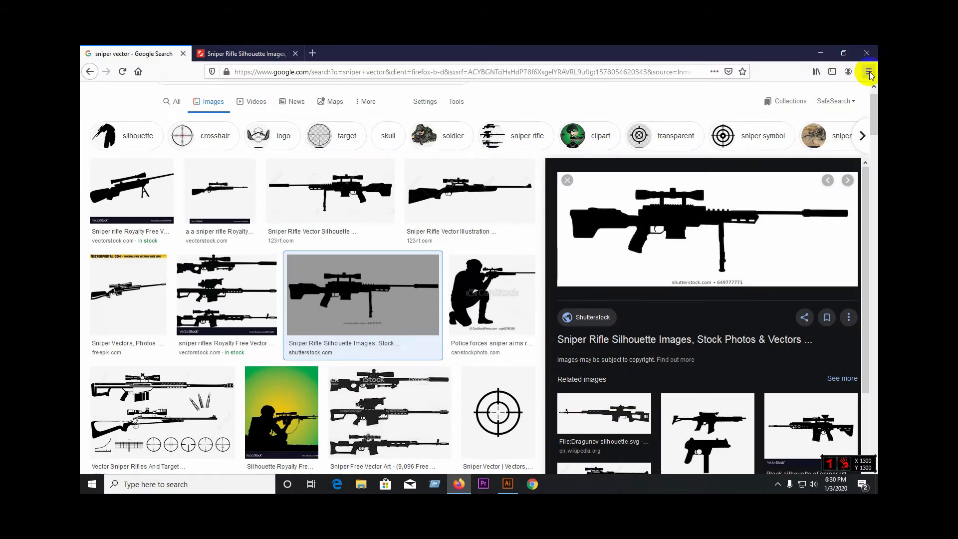
Step: Close Firefox with its tabs and place Screenshot (12) from the Screenshots folder into the Illustrator document
click(867, 53)
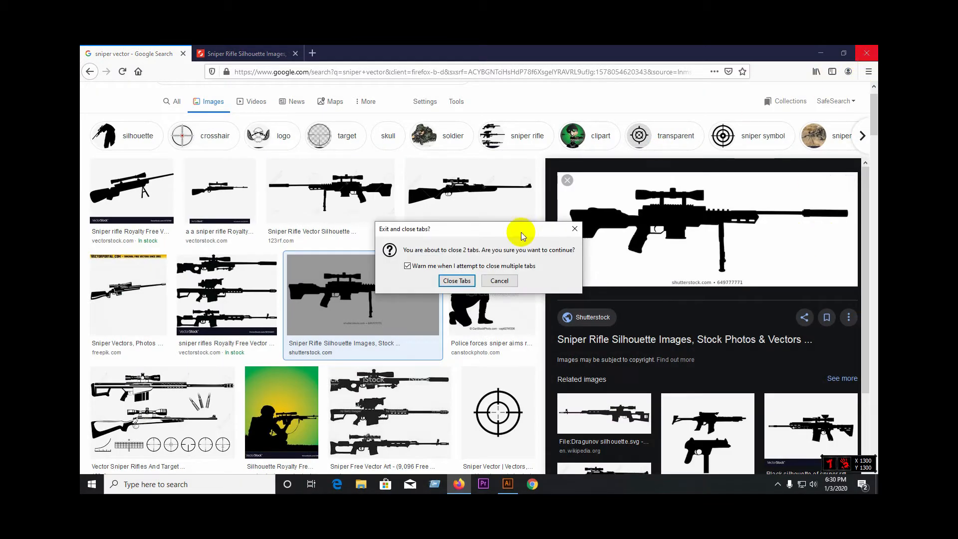
click(455, 278)
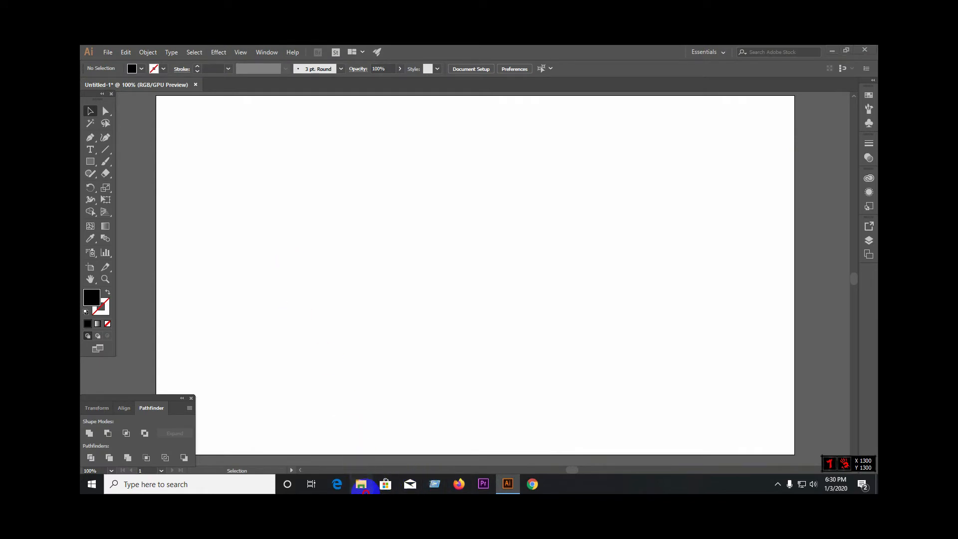
click(362, 485)
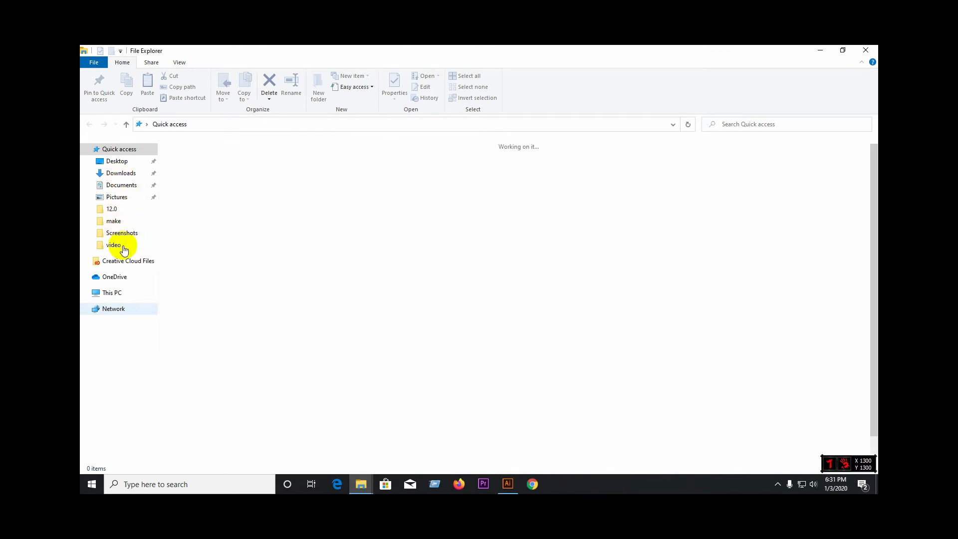
click(138, 235)
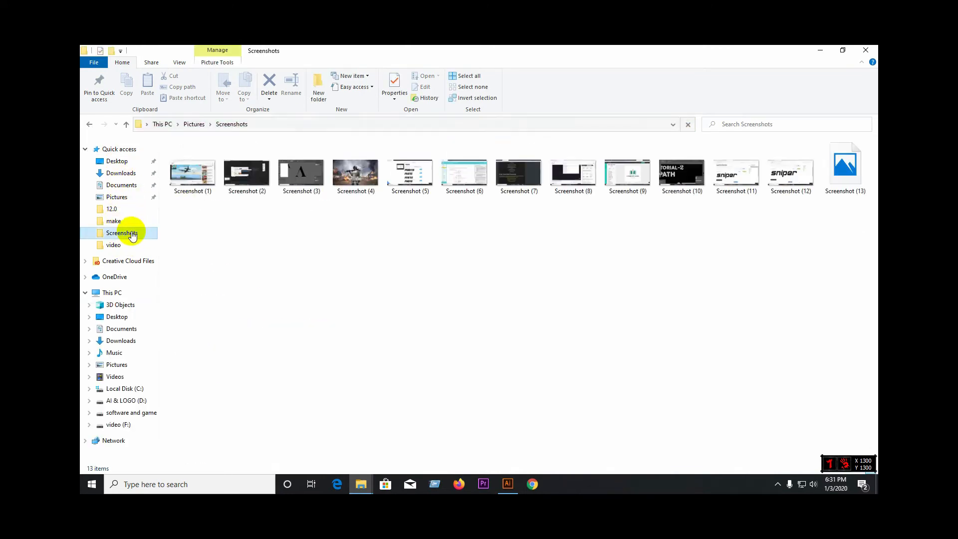
drag(796, 182, 397, 265)
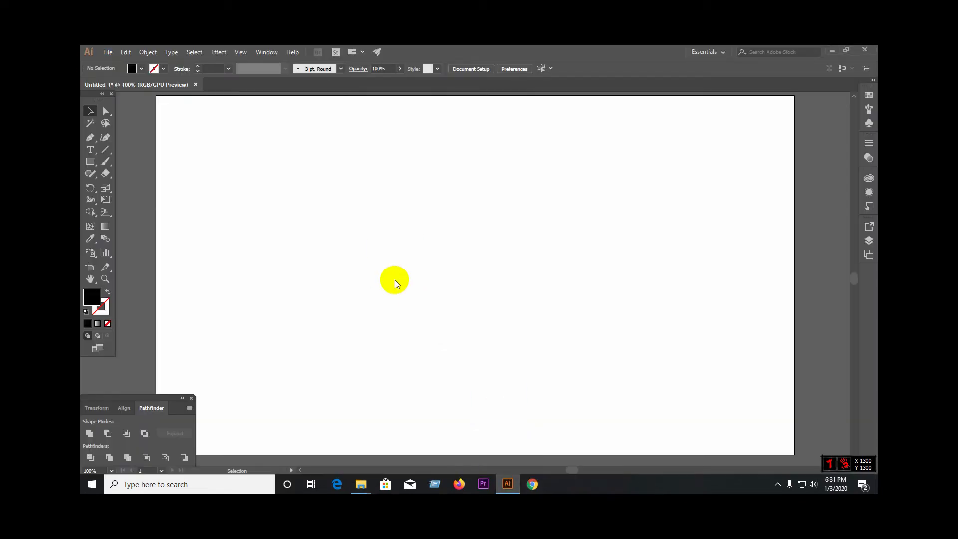
Step: Place Screenshot (13) with the sniper rifle image results from the Screenshots folder into the Illustrator document
click(367, 487)
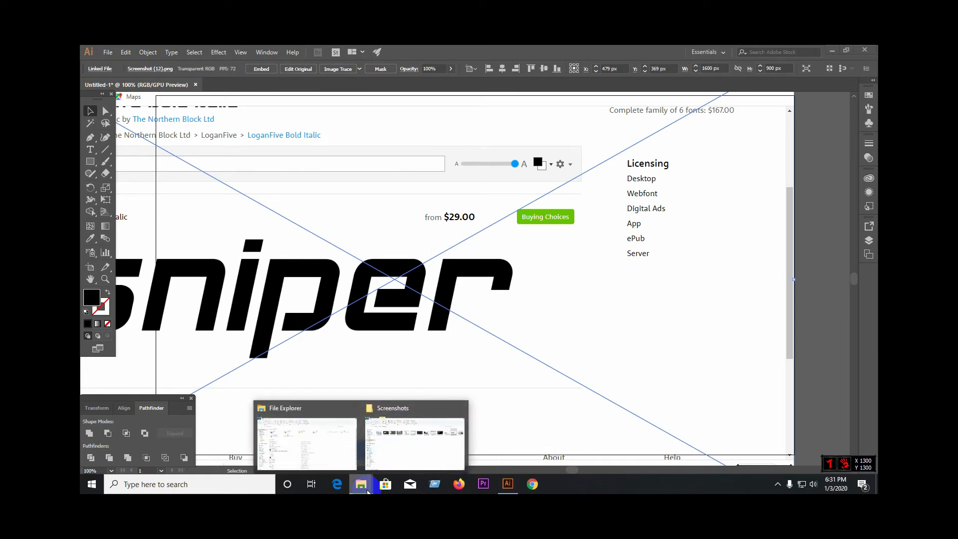
click(421, 440)
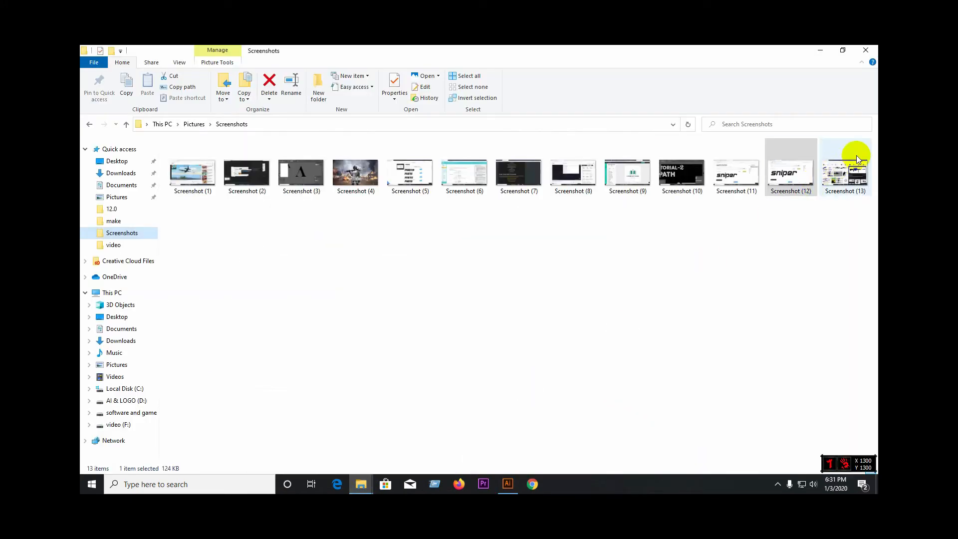
drag(842, 177, 665, 138)
Step: Move both placed screenshots off the artboard, the "sniper" lettering to its upper left and the rifle results to its upper right
scroll(506, 350, down, 4)
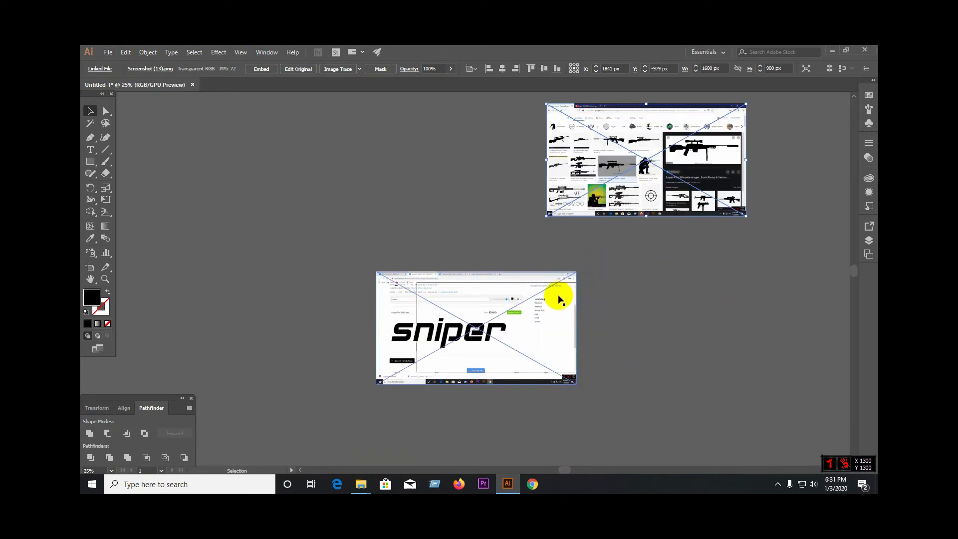
drag(524, 319, 338, 234)
drag(649, 194, 674, 243)
drag(355, 216, 354, 176)
click(468, 243)
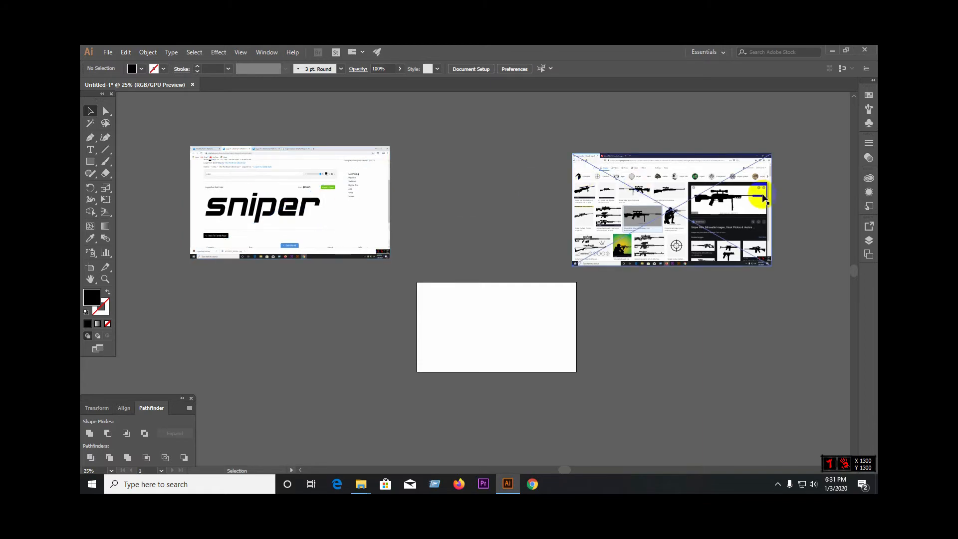
Step: Move the "sniper" lettering screenshot farther above the artboard and apply Image Trace to it with the Default preset
scroll(724, 194, up, 5)
scroll(498, 228, down, 1)
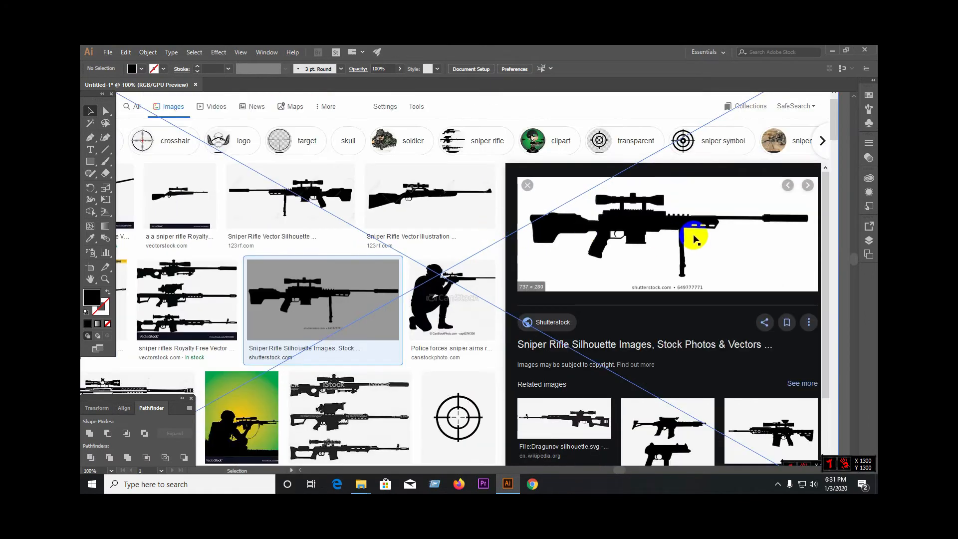
scroll(649, 254, down, 4)
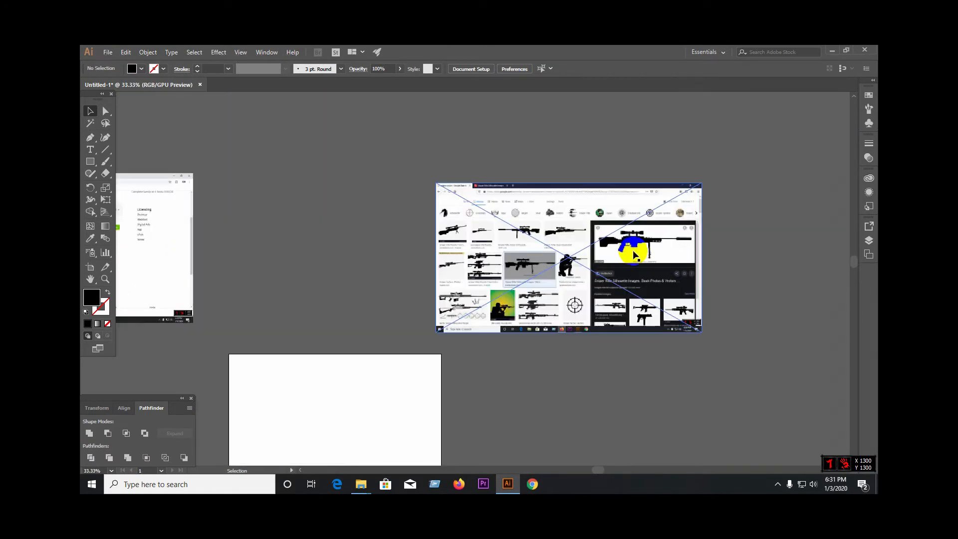
drag(242, 278, 368, 246)
drag(265, 158, 218, 133)
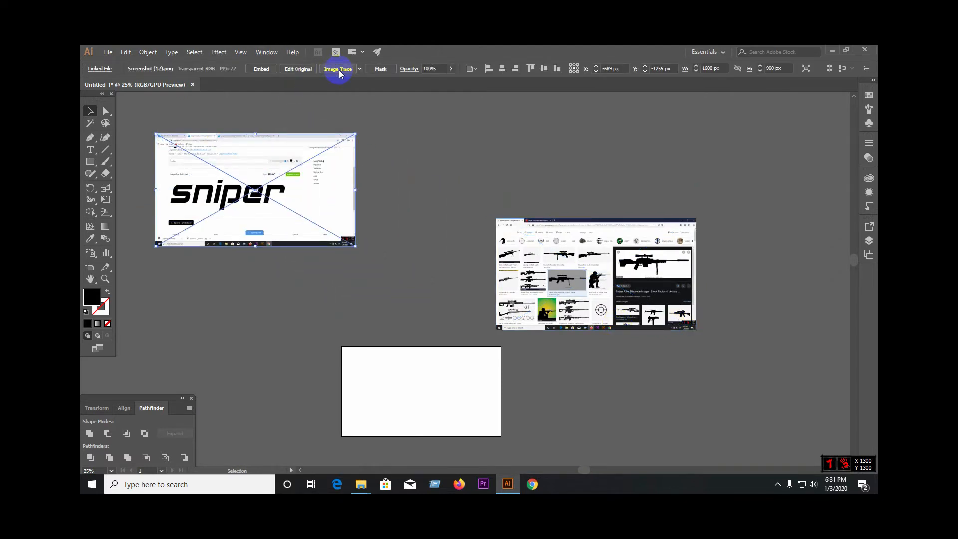
click(339, 70)
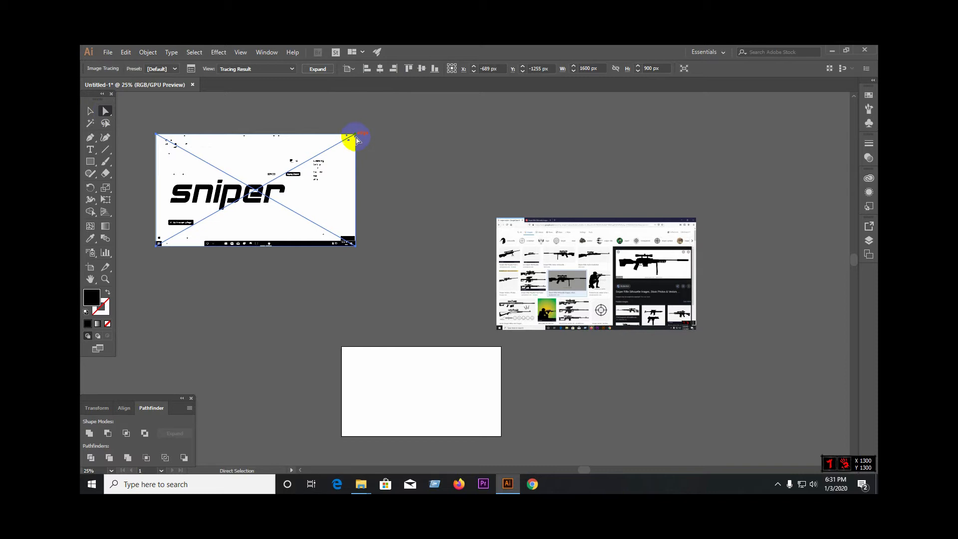
click(356, 138)
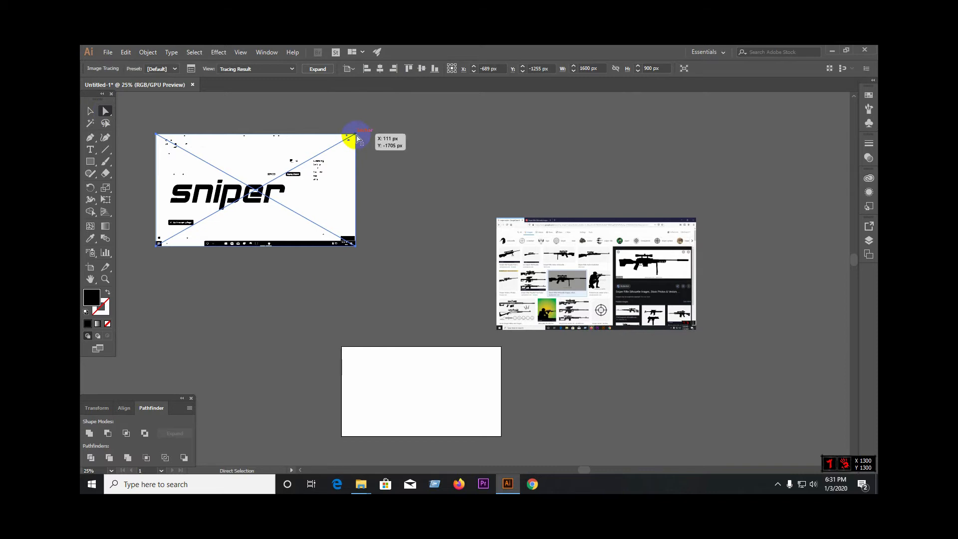
key(Delete)
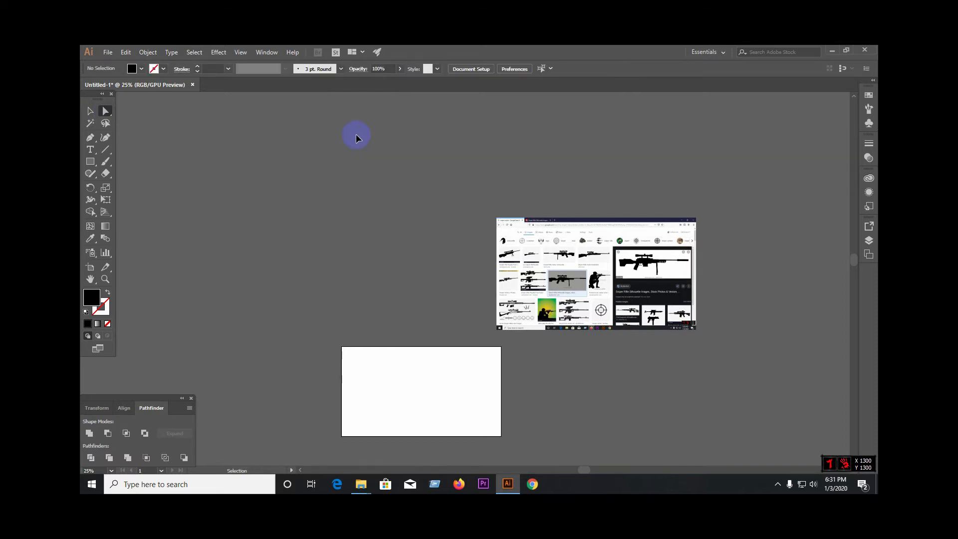
key(ctrl+z)
Step: Expand the traced "sniper" lettering screenshot and delete its white background shape
click(90, 109)
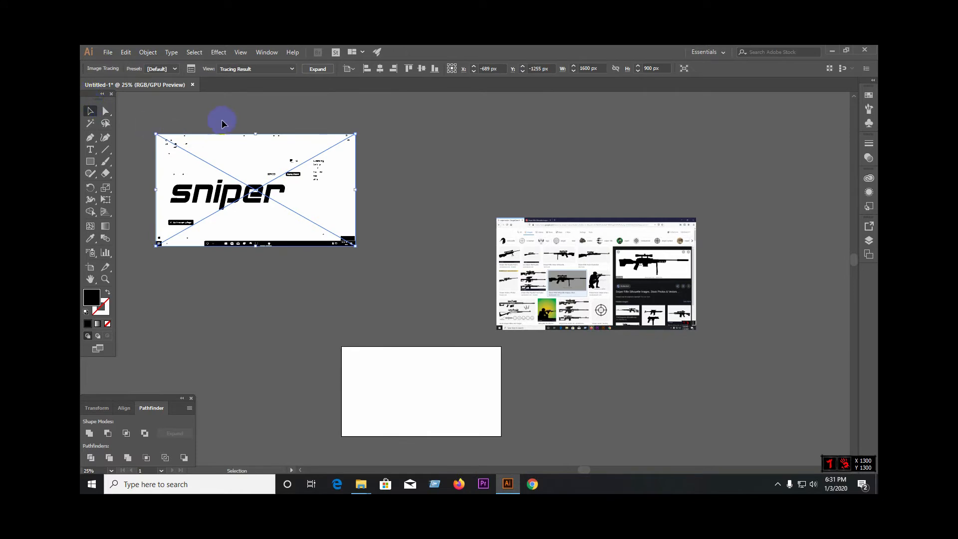
click(250, 175)
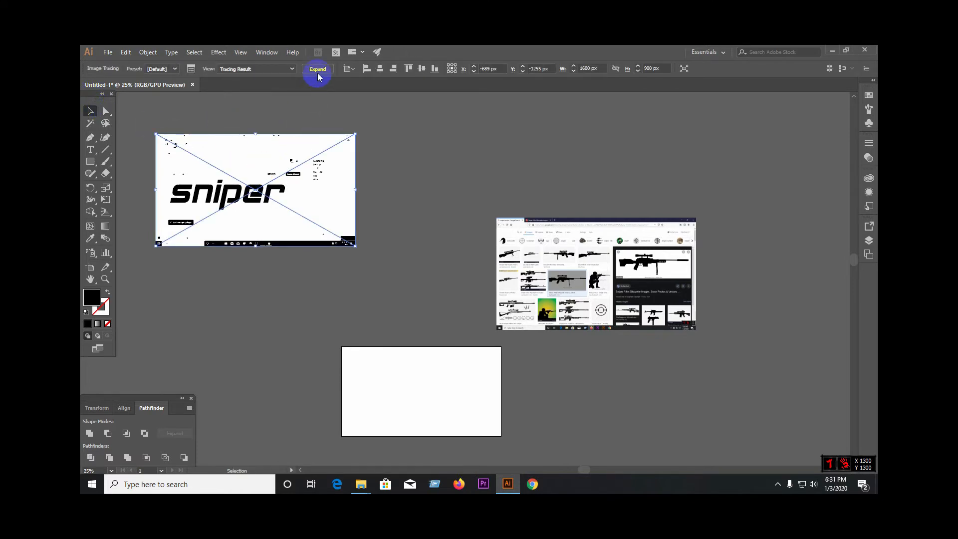
click(318, 74)
click(105, 112)
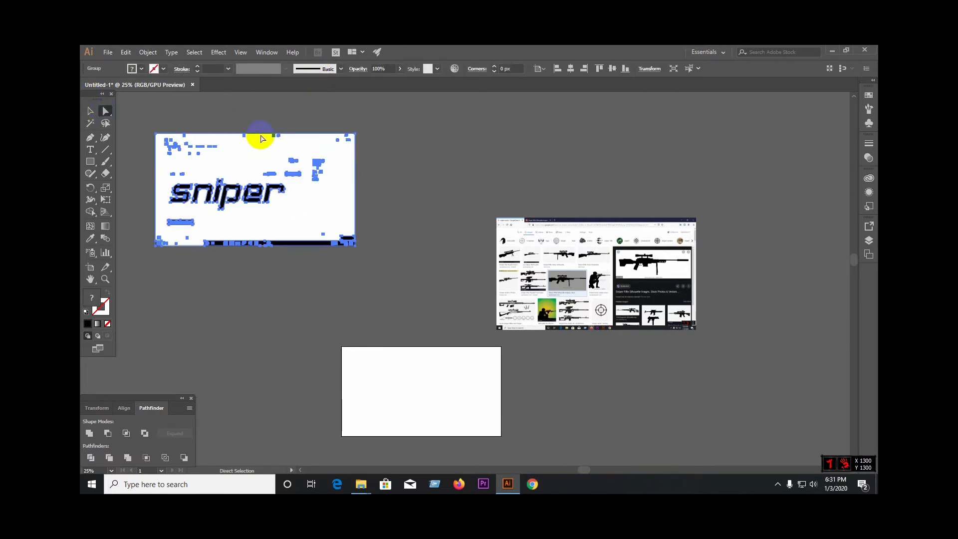
click(356, 133)
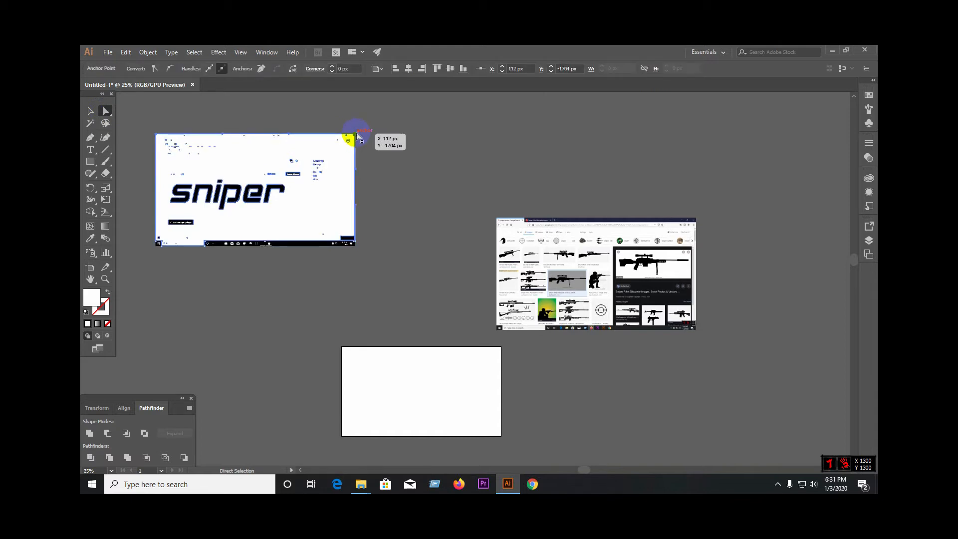
key(Delete)
key(Delete)
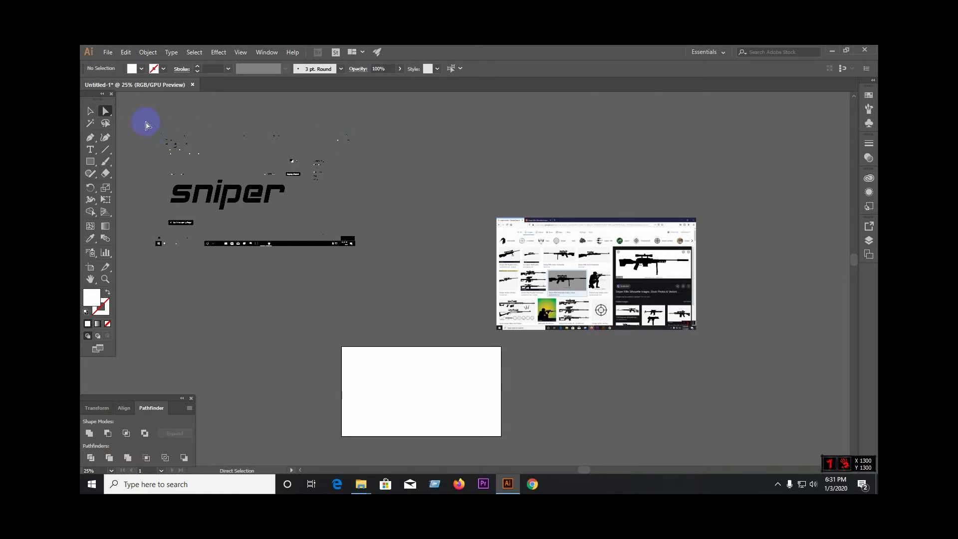
Step: Delete the leftover traced fragments above and below the "sniper" lettering, including the black taskbar strip
drag(145, 121, 377, 181)
key(Delete)
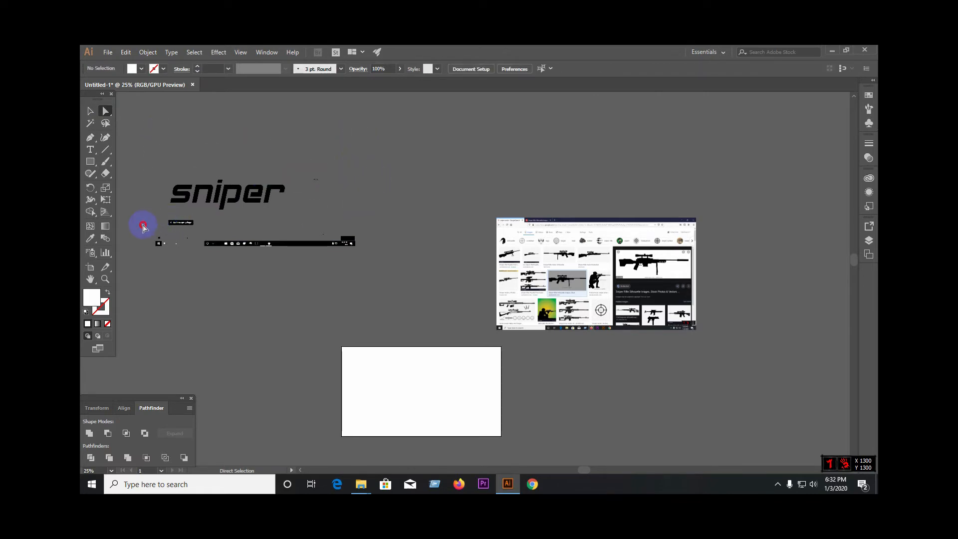
drag(142, 223, 394, 263)
key(Delete)
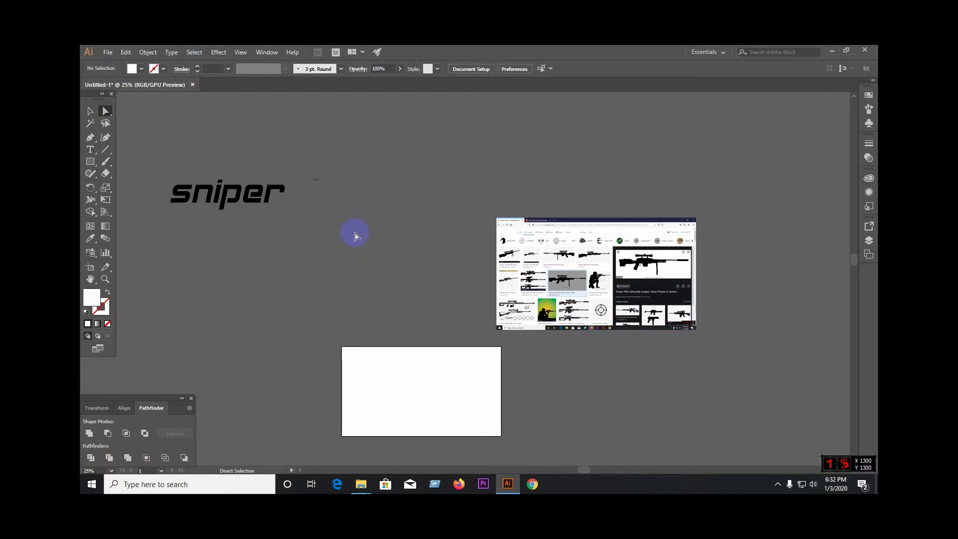
Step: Move the "sniper" lettering to just above the artboard and deselect it
click(91, 110)
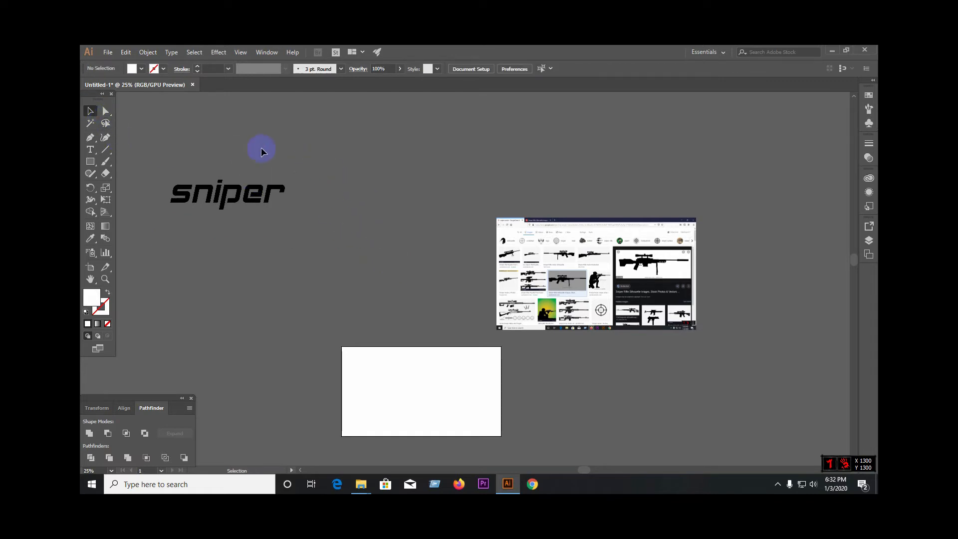
click(270, 200)
drag(272, 203, 415, 283)
click(450, 403)
click(466, 303)
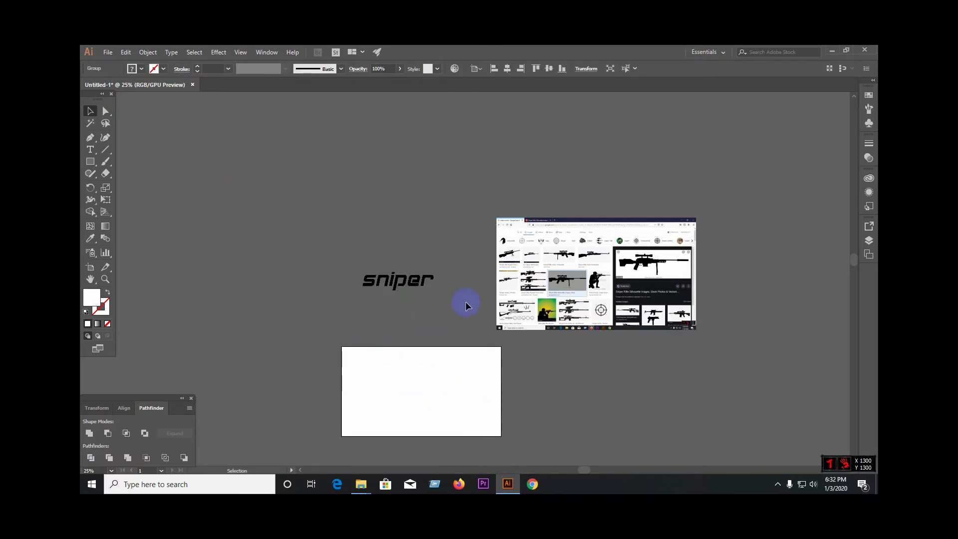
Step: Move the rifle results screenshot to the upper left of the "sniper" lettering and apply Image Trace with the Default preset
drag(642, 261, 315, 192)
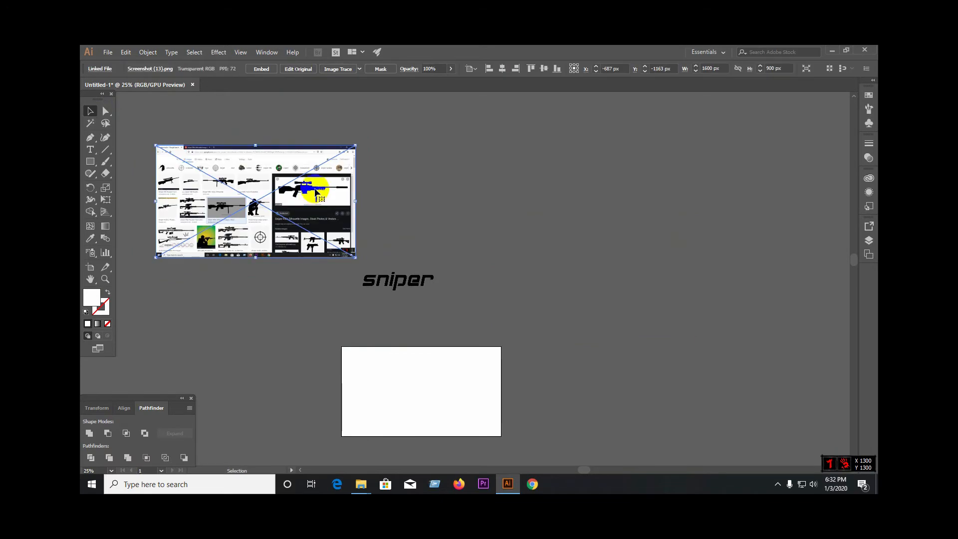
scroll(315, 192, up, 3)
scroll(507, 252, down, 2)
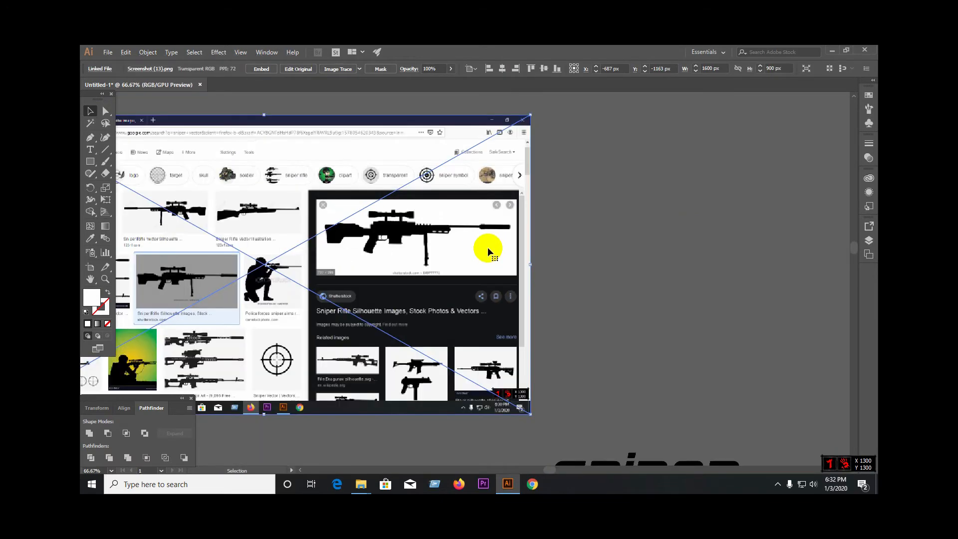
scroll(489, 253, down, 1)
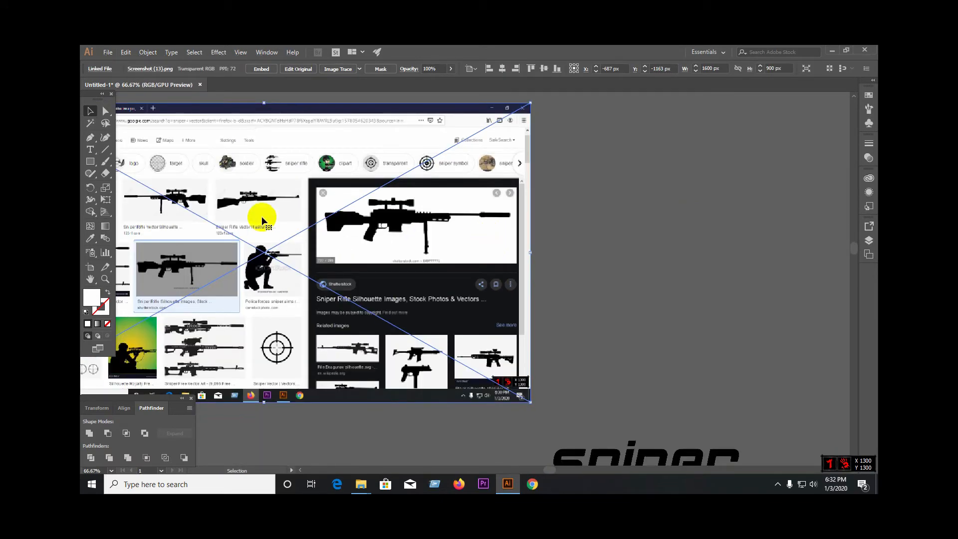
click(335, 69)
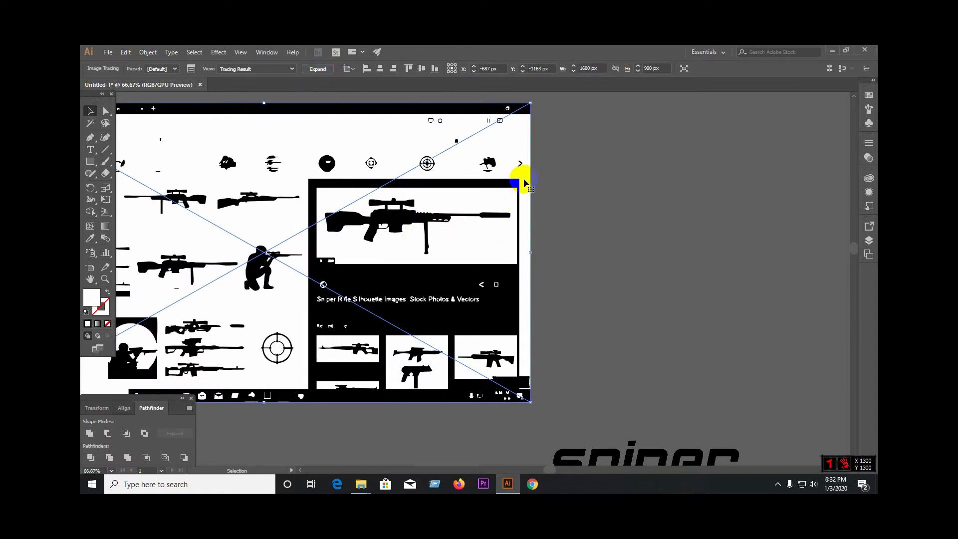
Step: Expand the traced rifle screenshot and delete the black strip along its upper edge
click(108, 112)
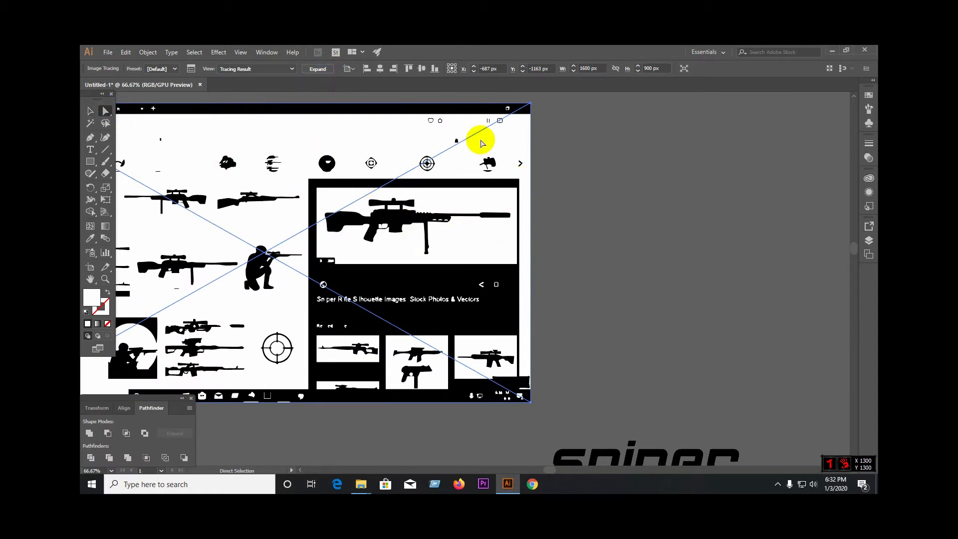
click(323, 74)
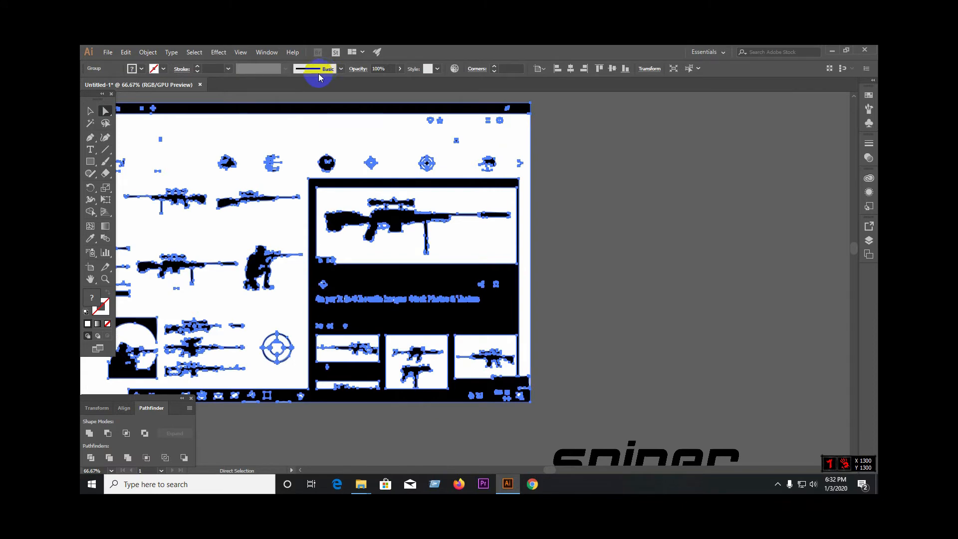
click(532, 105)
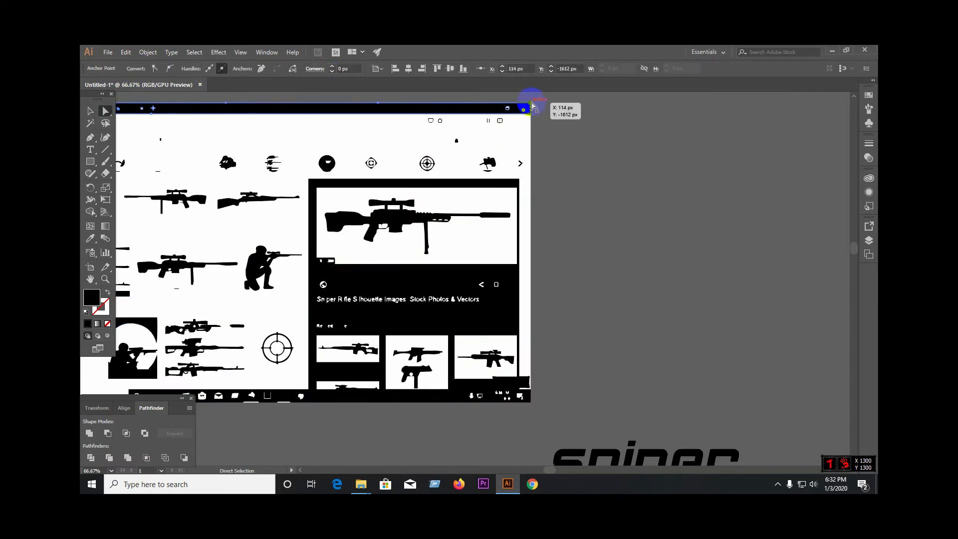
key(Delete)
key(Delete)
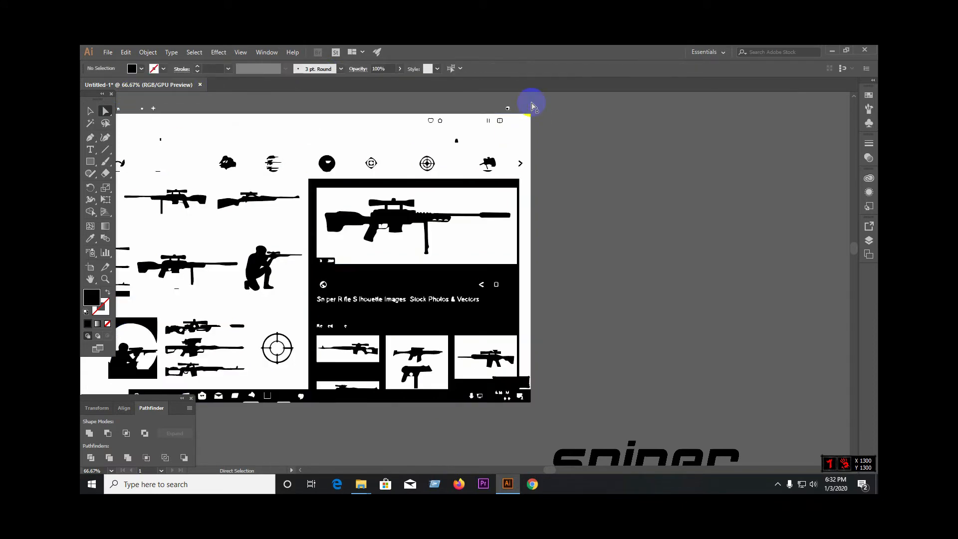
Step: Delete all traced shapes surrounding the large rifle preview, leaving only the rifle on its white rectangle
scroll(699, 244, down, 2)
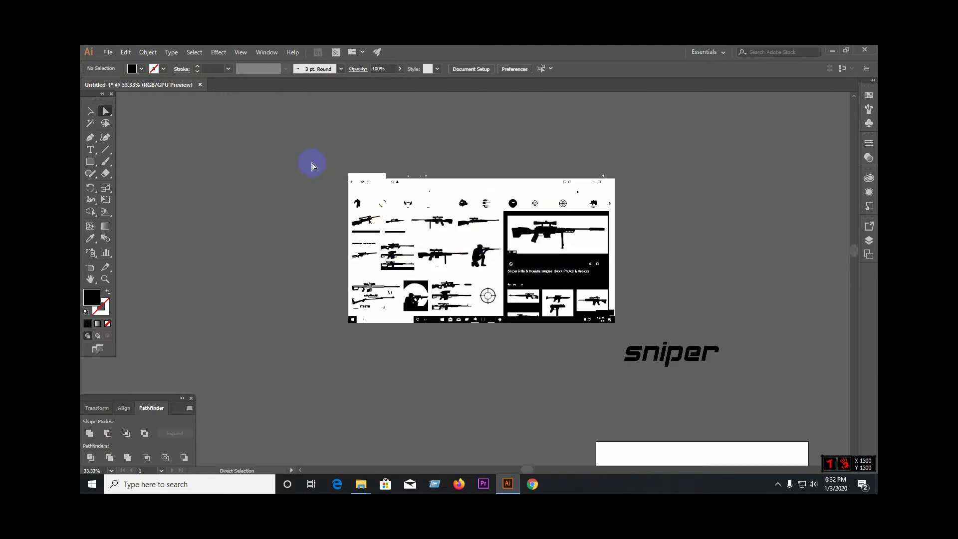
drag(503, 343, 504, 344)
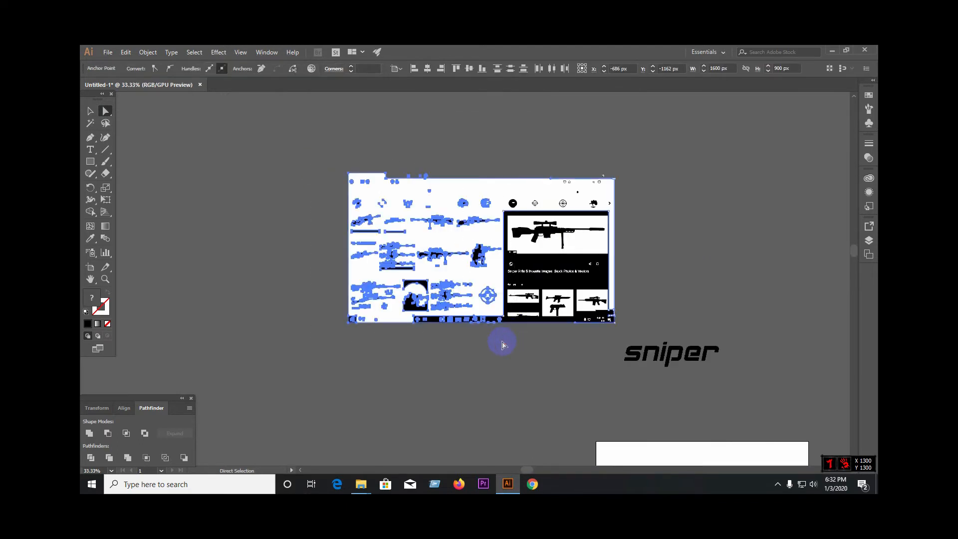
key(Delete)
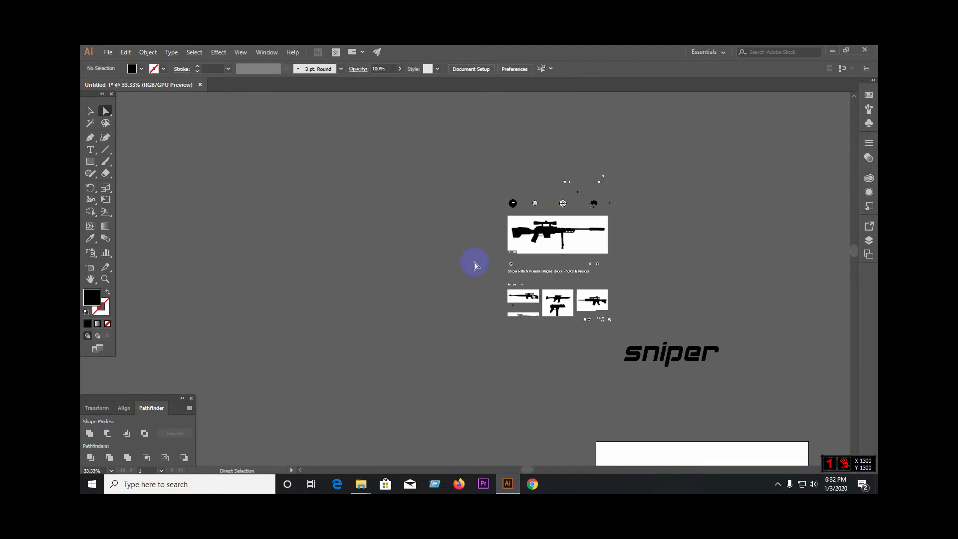
drag(625, 327, 625, 329)
key(Delete)
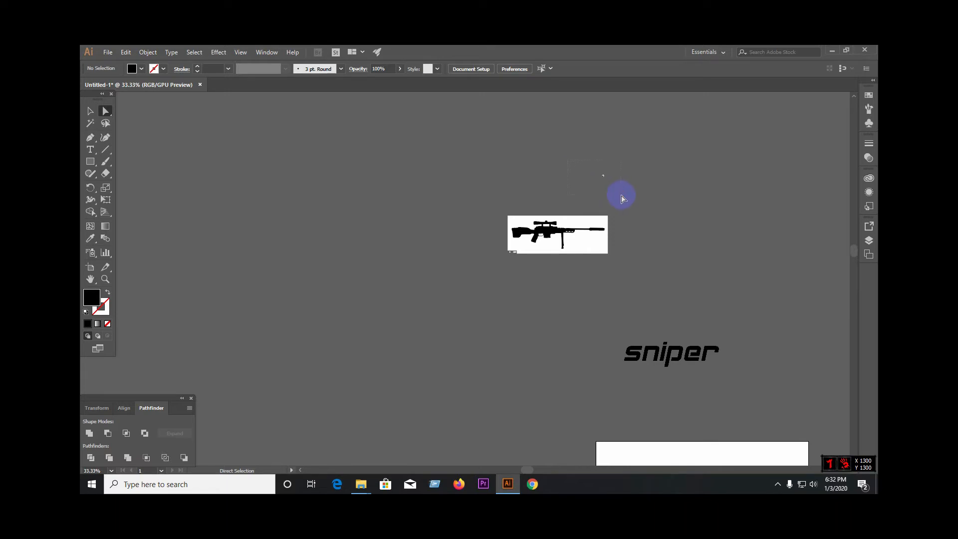
drag(622, 199, 622, 197)
key(Delete)
click(580, 242)
key(Delete)
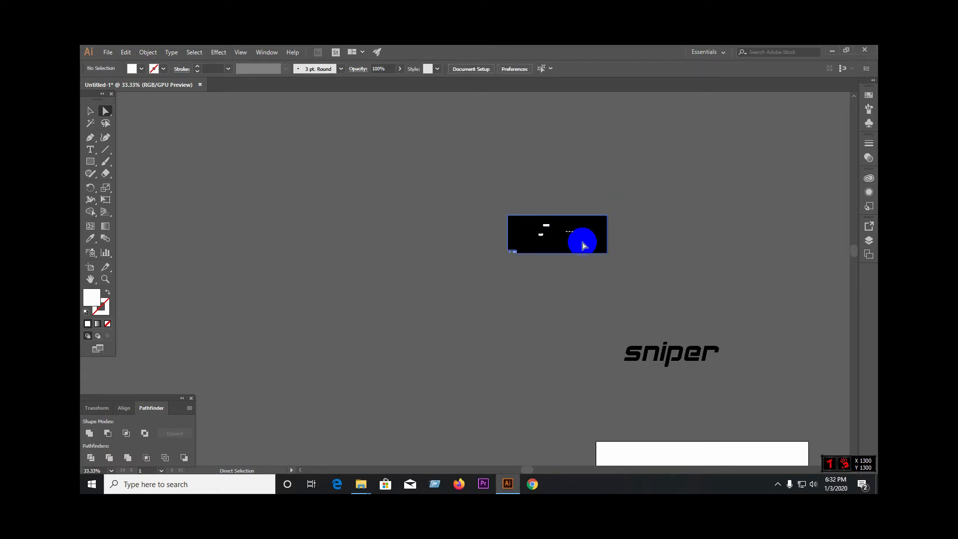
key(ctrl+z)
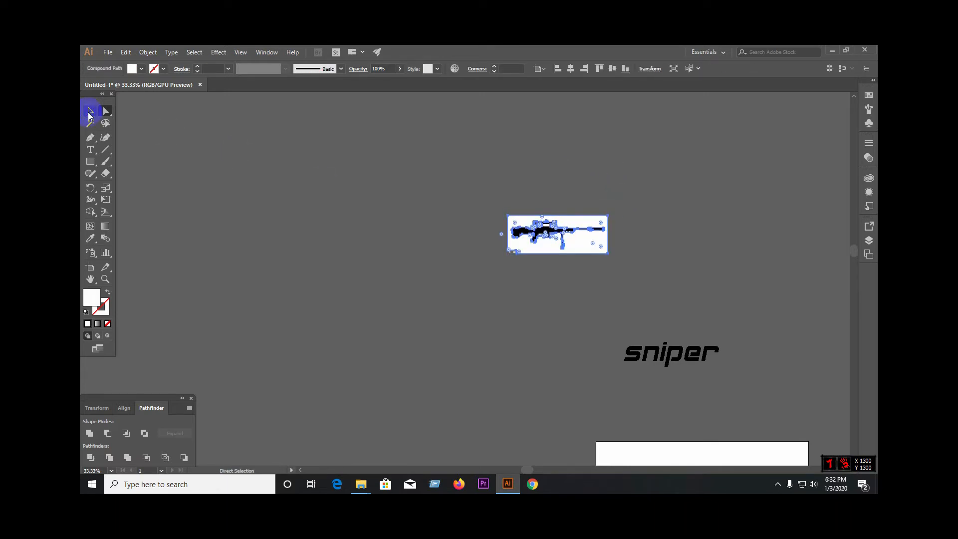
Step: Select the traced rifle artwork and ungroup it
click(91, 110)
click(365, 264)
scroll(562, 241, up, 4)
click(476, 279)
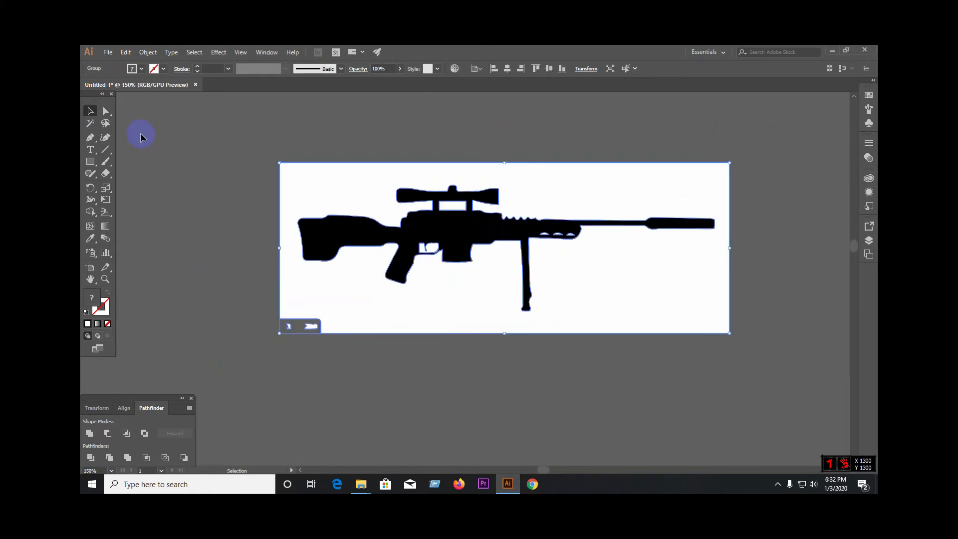
right_click(442, 285)
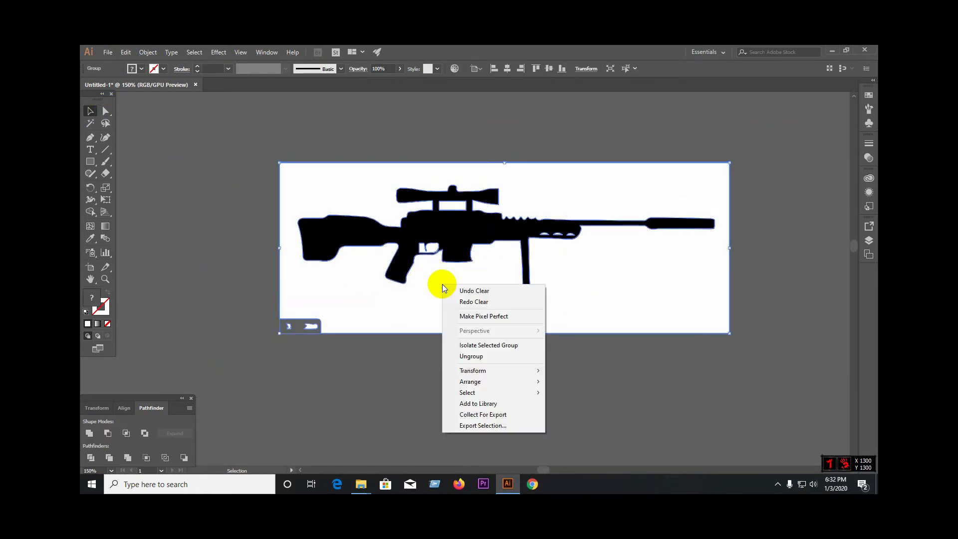
click(469, 358)
Step: Remove the white background around the rifle and the black rectangle behind it, along with the small label fragments
click(366, 282)
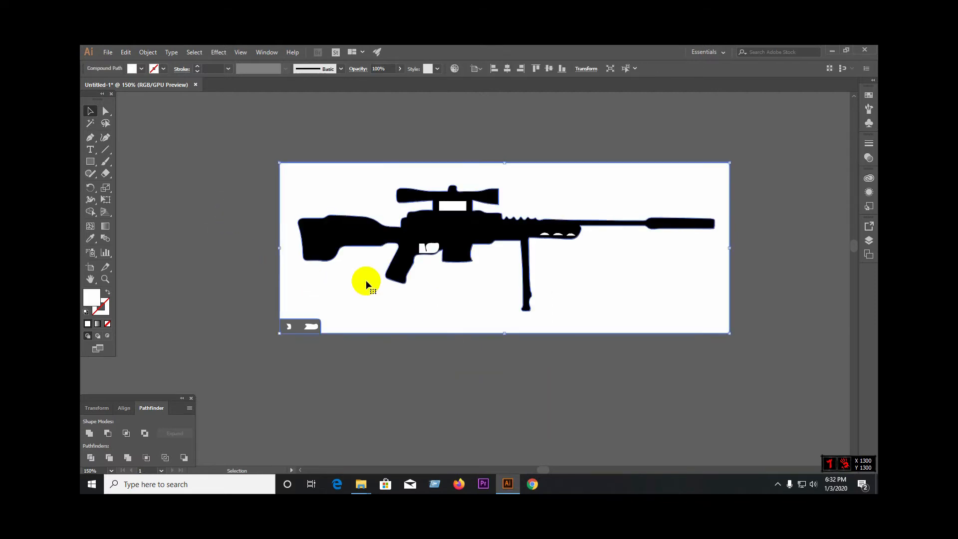
right_click(366, 283)
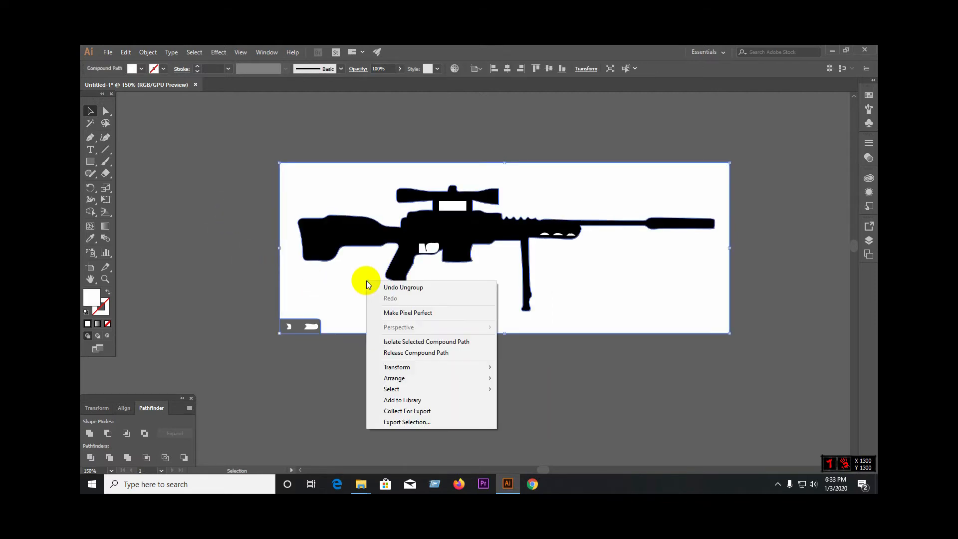
click(193, 246)
click(291, 290)
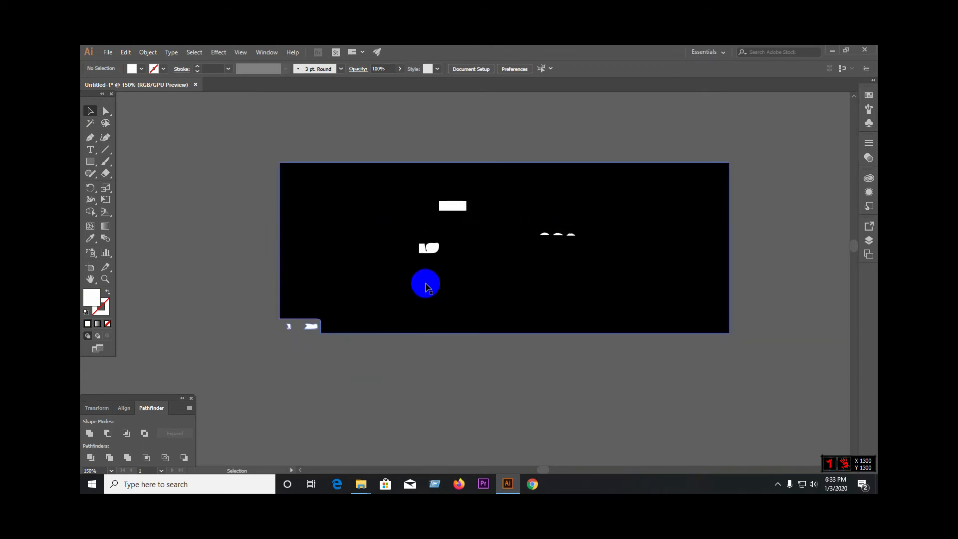
drag(426, 288, 444, 443)
key(Delete)
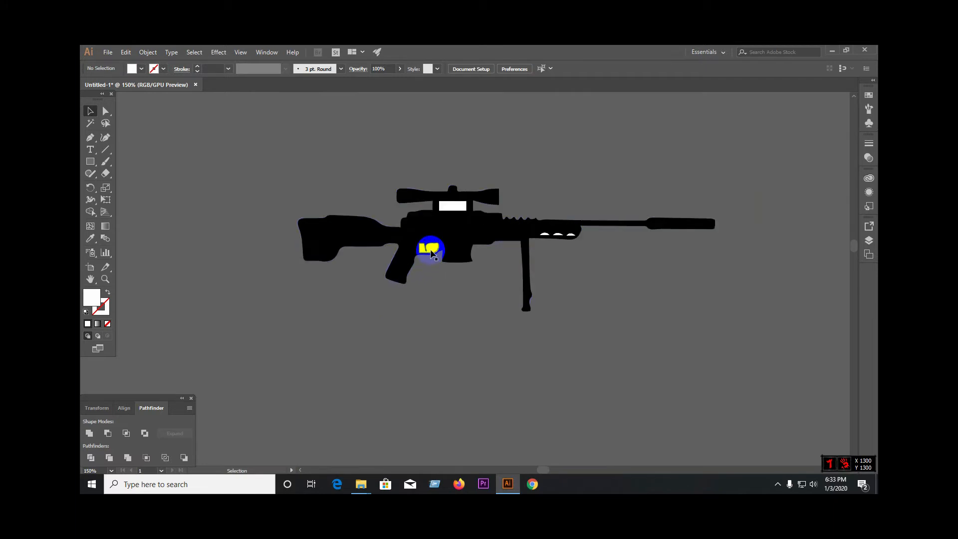
Step: Delete the white filler shapes inside the trigger guard and beneath the scope
click(431, 250)
key(Delete)
click(453, 207)
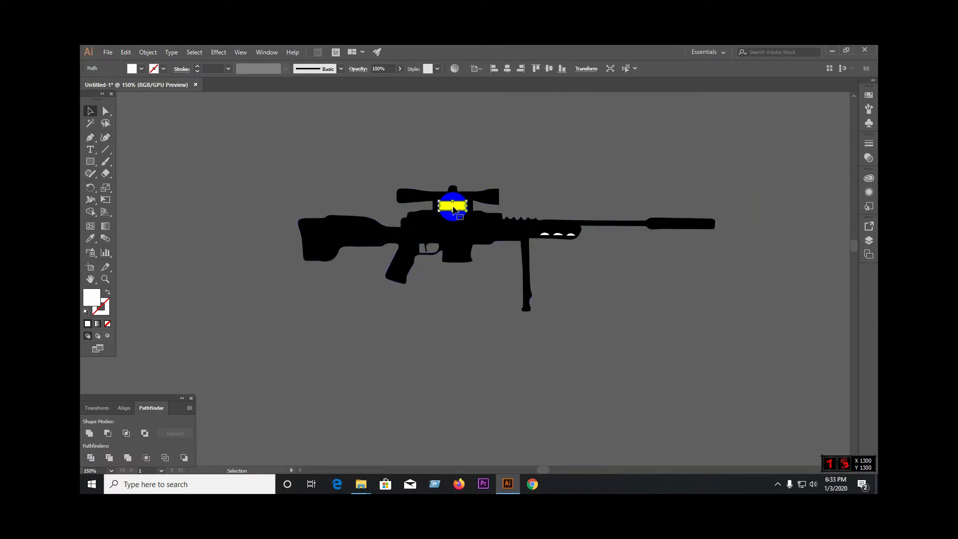
key(Delete)
Step: Delete the three white half-moon shapes in the rifle's fore-end so only the black silhouette is left
scroll(562, 238, up, 6)
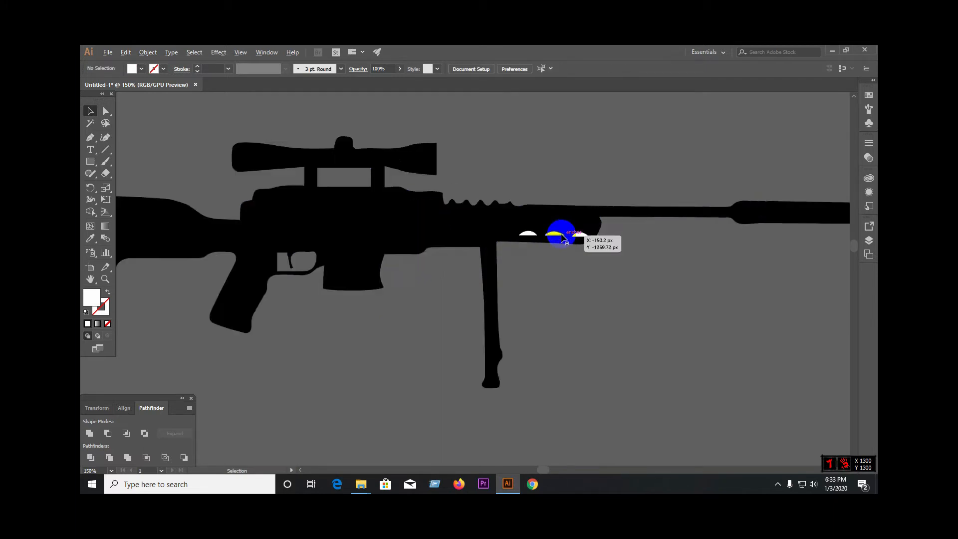
click(543, 229)
key(Delete)
click(662, 232)
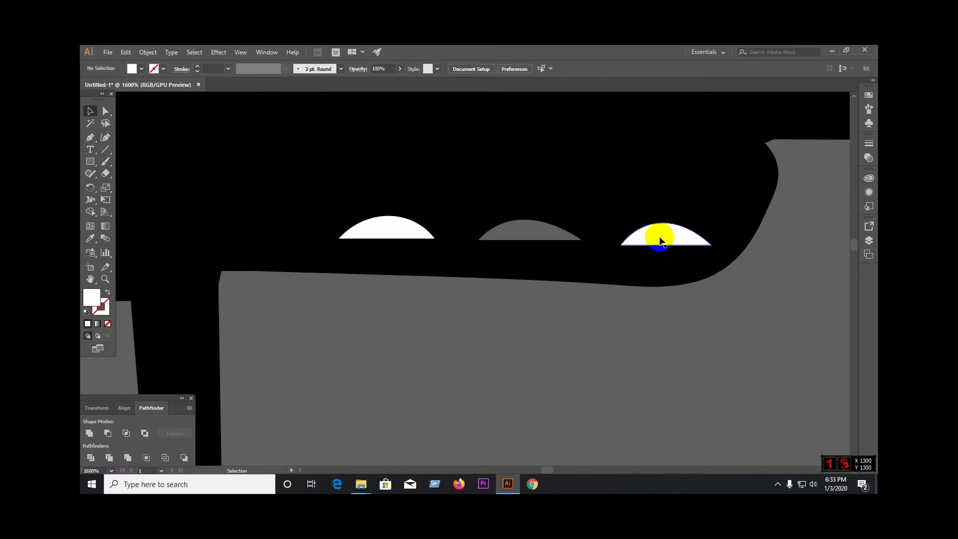
shift+click(381, 231)
key(Delete)
scroll(549, 260, down, 6)
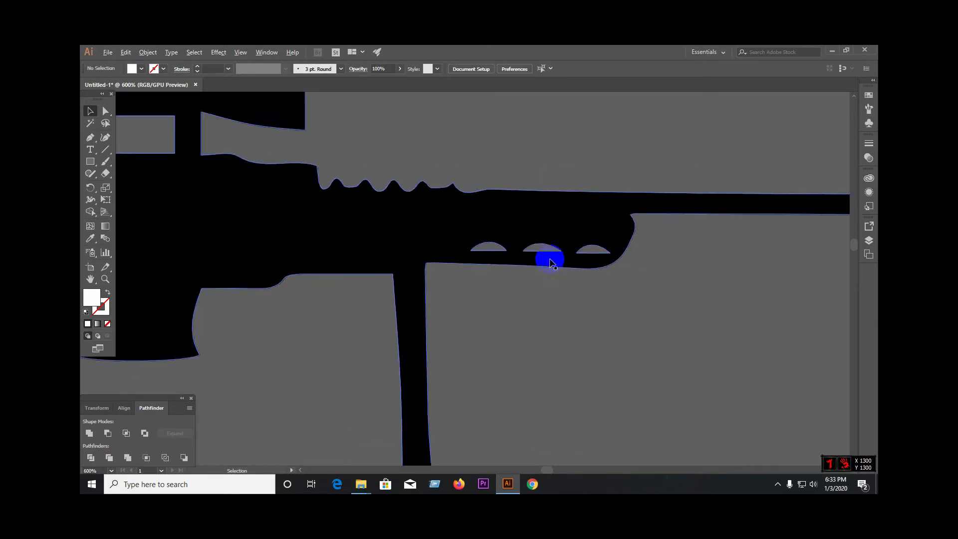
scroll(531, 205, down, 1)
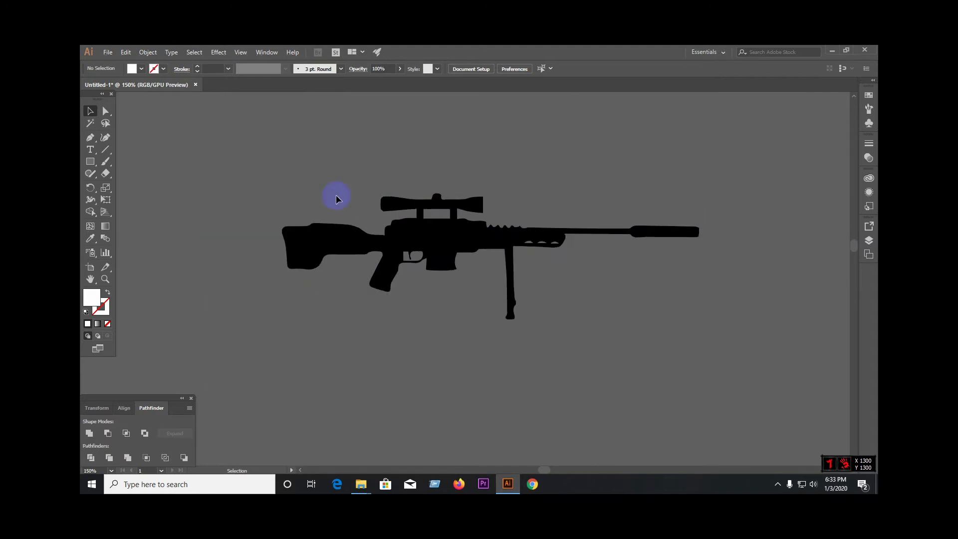
Step: Select the rifle silhouette and move it down onto the artboard
drag(255, 194, 636, 271)
scroll(296, 245, down, 4)
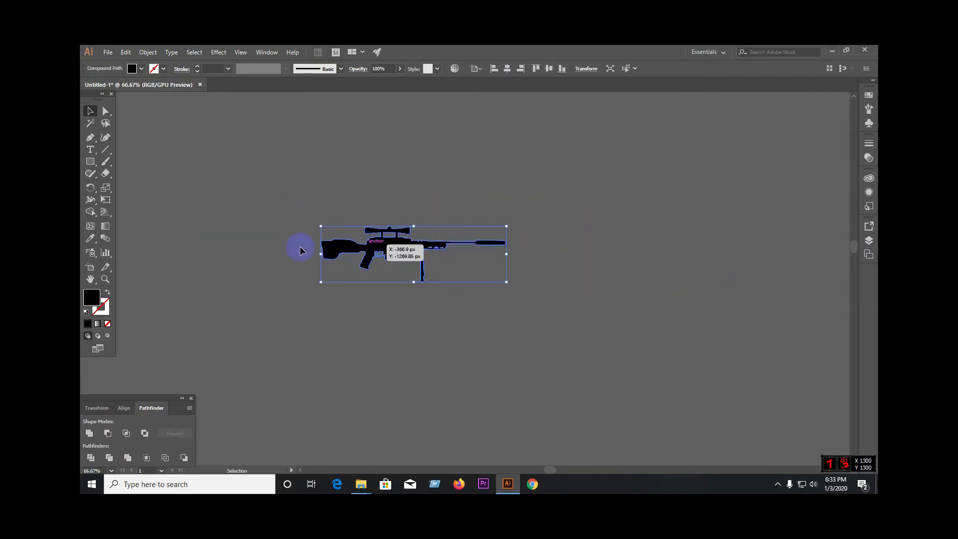
drag(327, 245, 479, 429)
scroll(479, 410, down, 4)
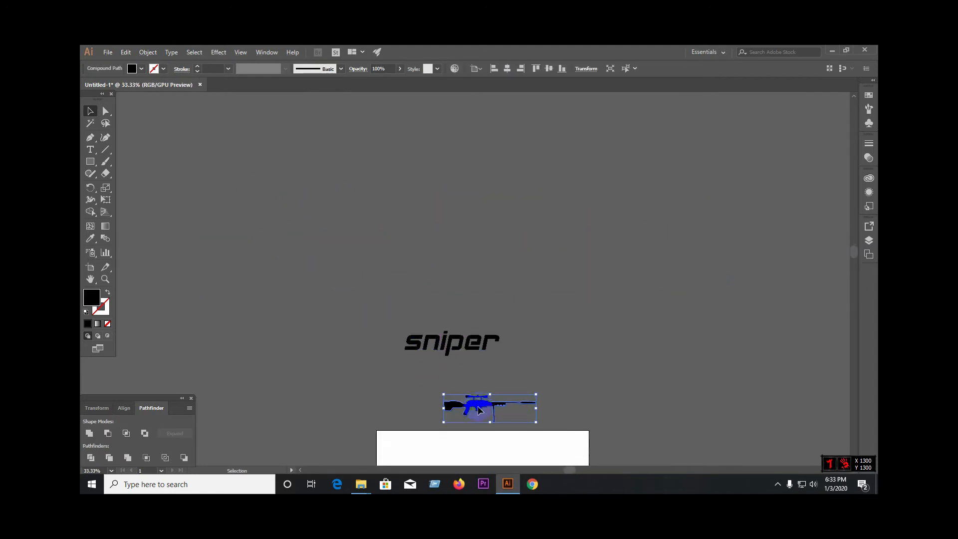
drag(486, 337, 531, 402)
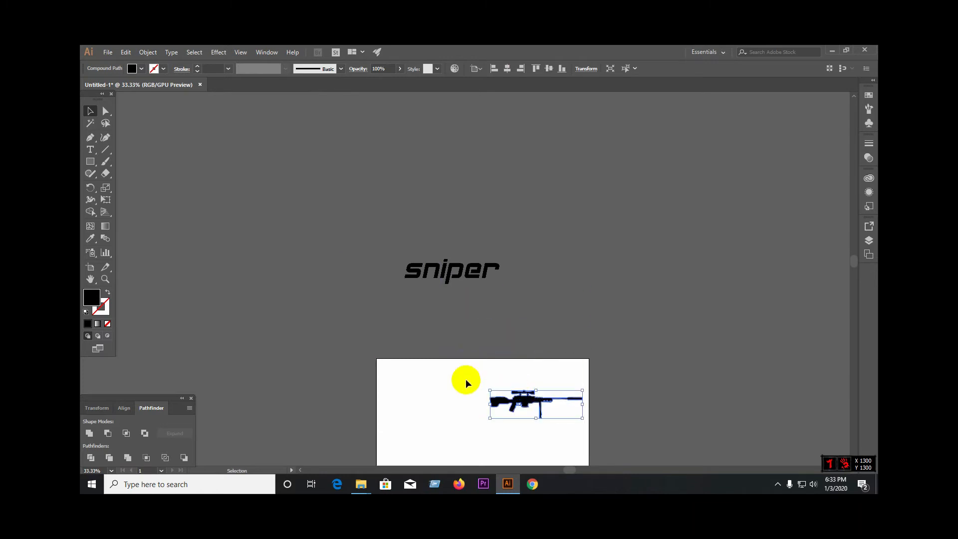
Step: Move the sniper lettering onto the artboard beside the rifle's stock
click(477, 310)
drag(464, 279, 450, 398)
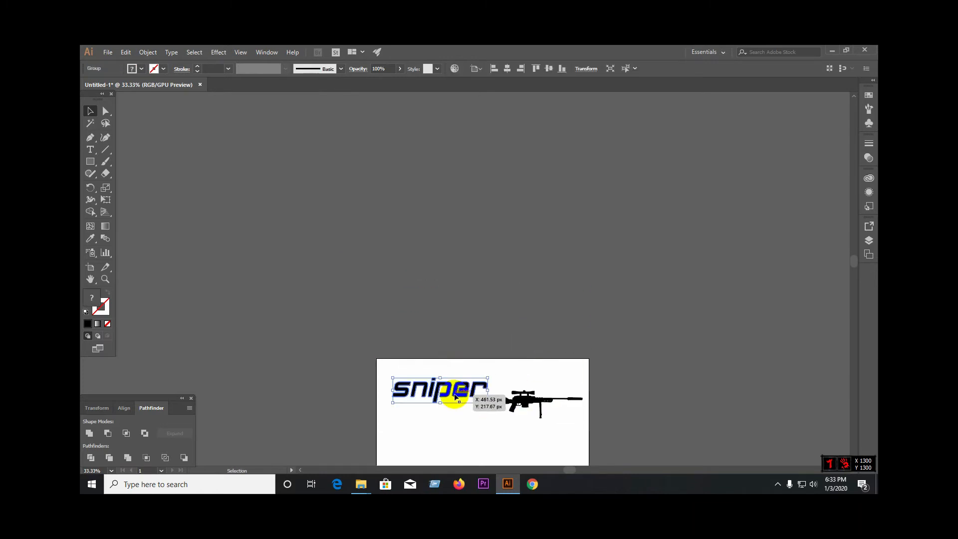
scroll(454, 399, down, 3)
scroll(464, 338, up, 2)
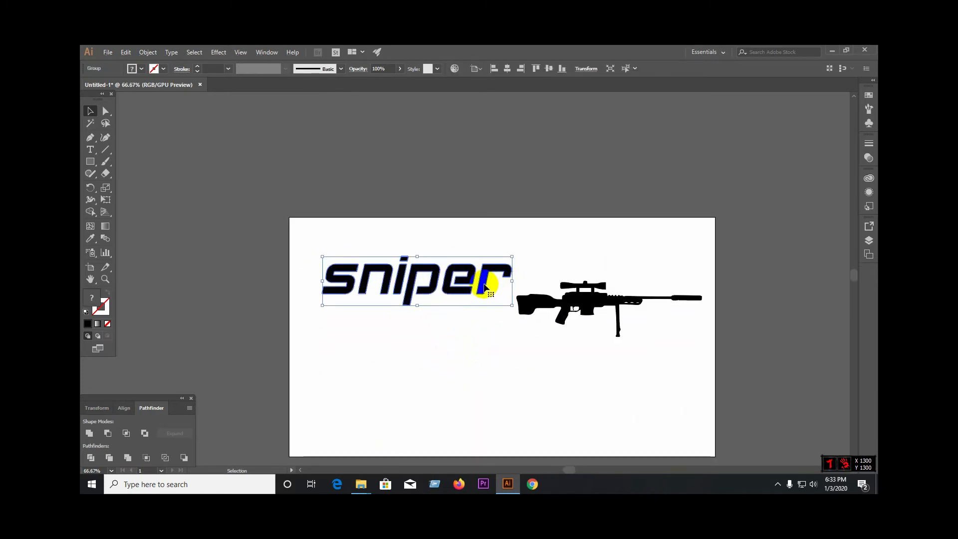
Step: Scale the sniper lettering down to about half its size and reposition the rifle above it on the artboard
drag(512, 306, 561, 374)
click(460, 319)
drag(591, 302, 472, 324)
click(616, 361)
Step: Draw horizontal cutting lines with the Line Segment tool beneath the scope mounts and across the top of the bipod leg
scroll(438, 321, up, 4)
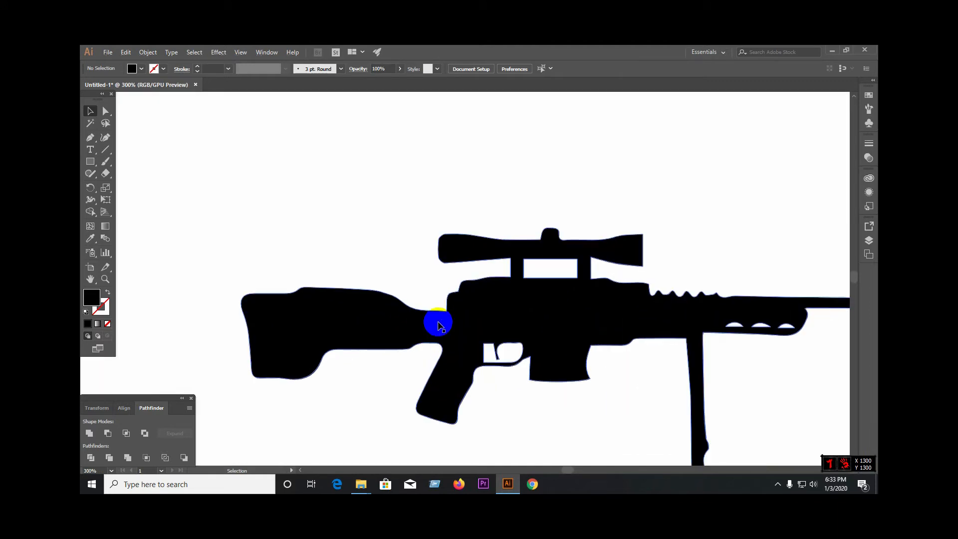
click(105, 150)
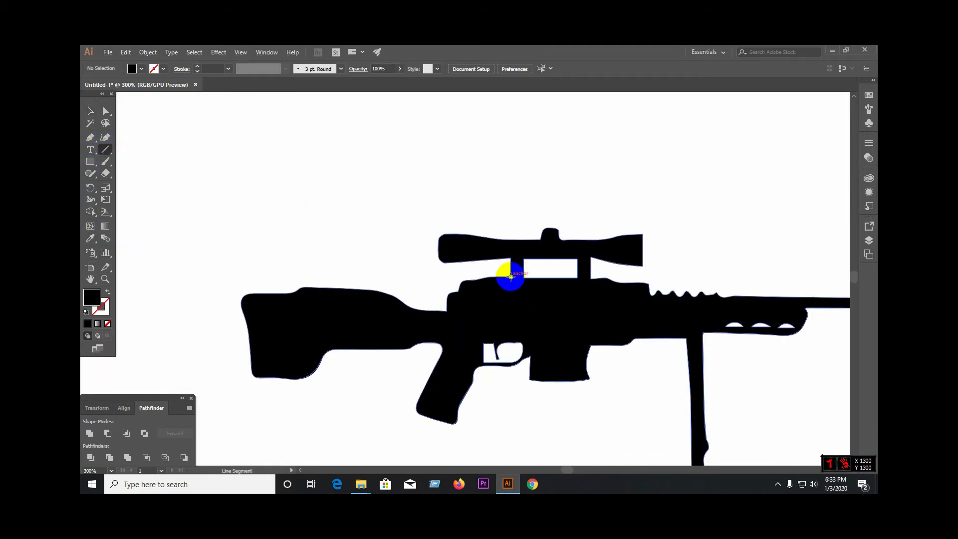
drag(511, 276, 619, 276)
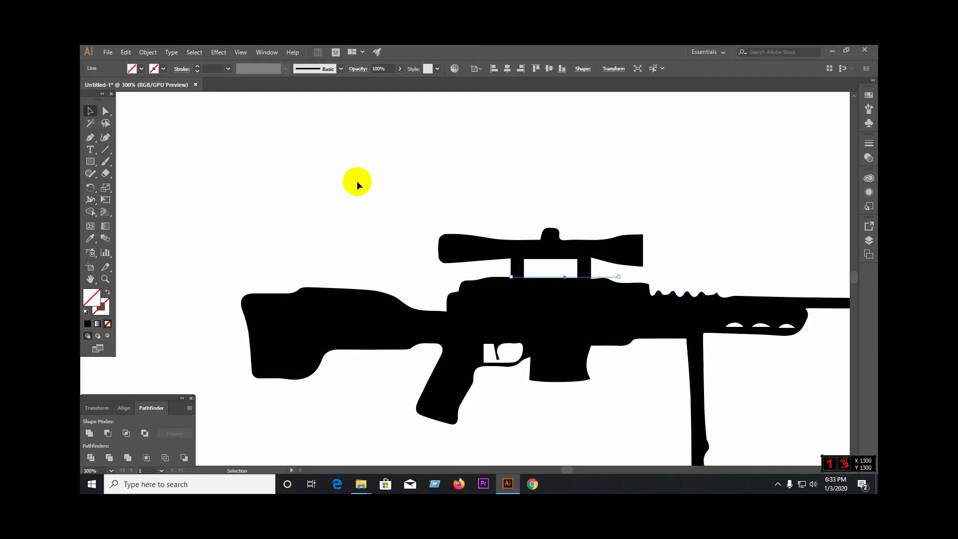
shift+click(483, 248)
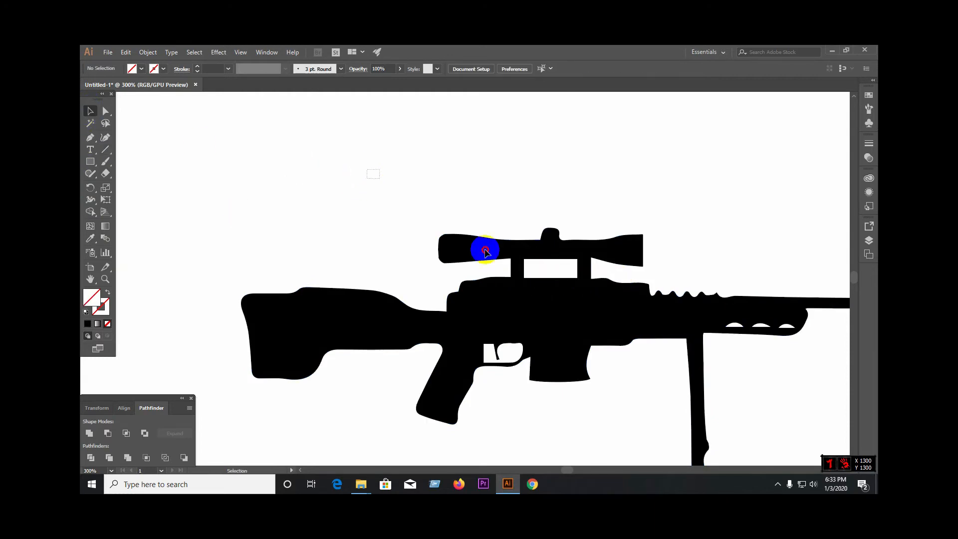
click(105, 150)
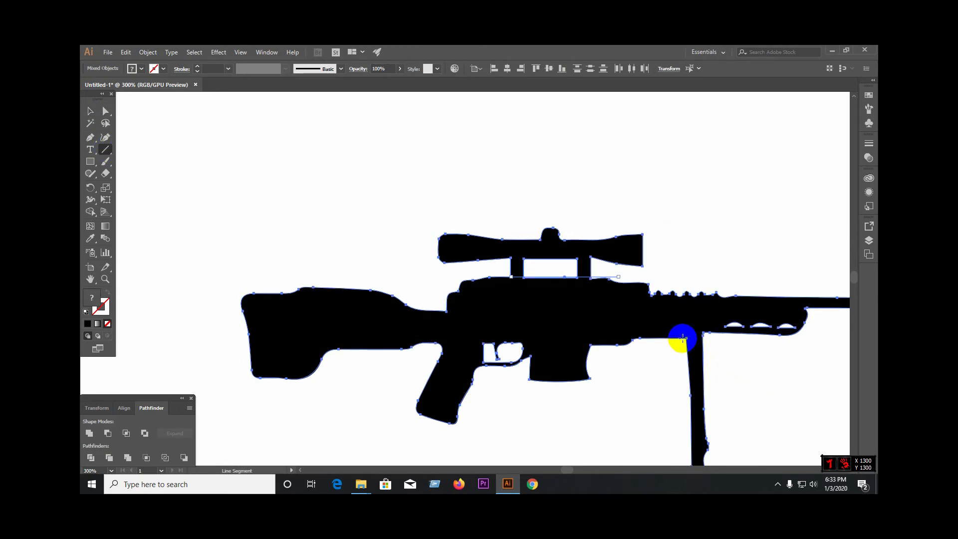
drag(683, 339, 724, 340)
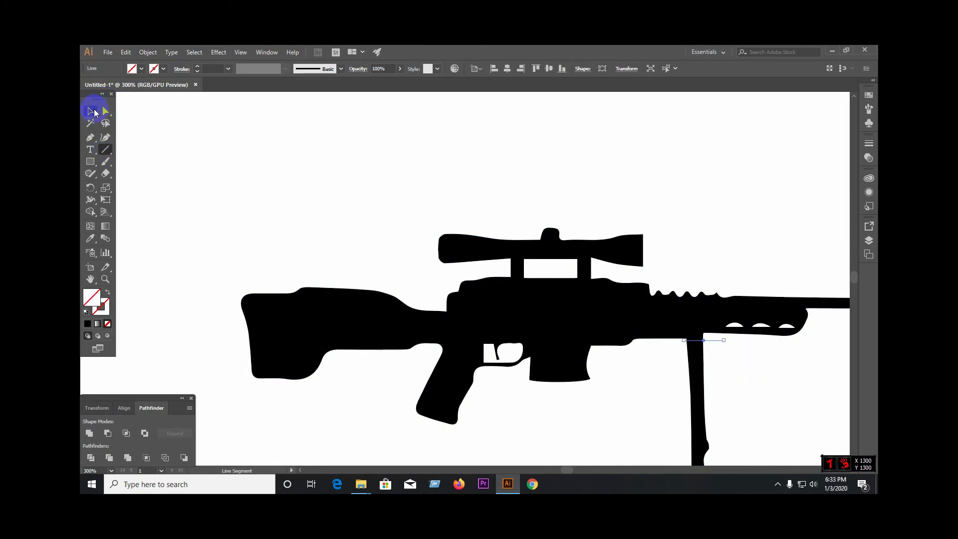
click(95, 111)
Step: Divide the rifle silhouette along the two cutting lines and ungroup the resulting pieces
key(ctrl+minus)
key(ctrl+minus)
drag(220, 142, 644, 306)
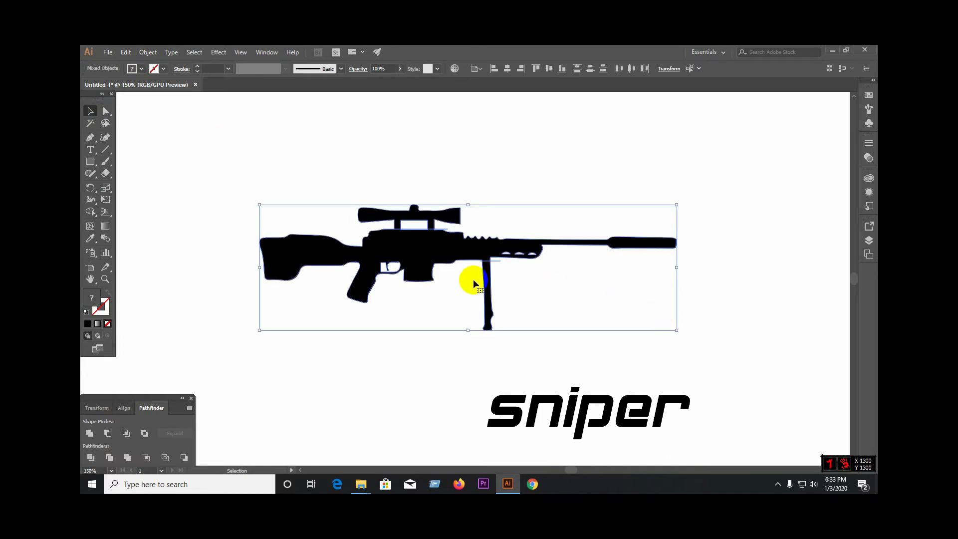
click(97, 456)
right_click(387, 256)
click(424, 336)
Step: Delete the bipod leg and move the separated scope well clear of the rifle, above the barrel
click(487, 285)
key(Delete)
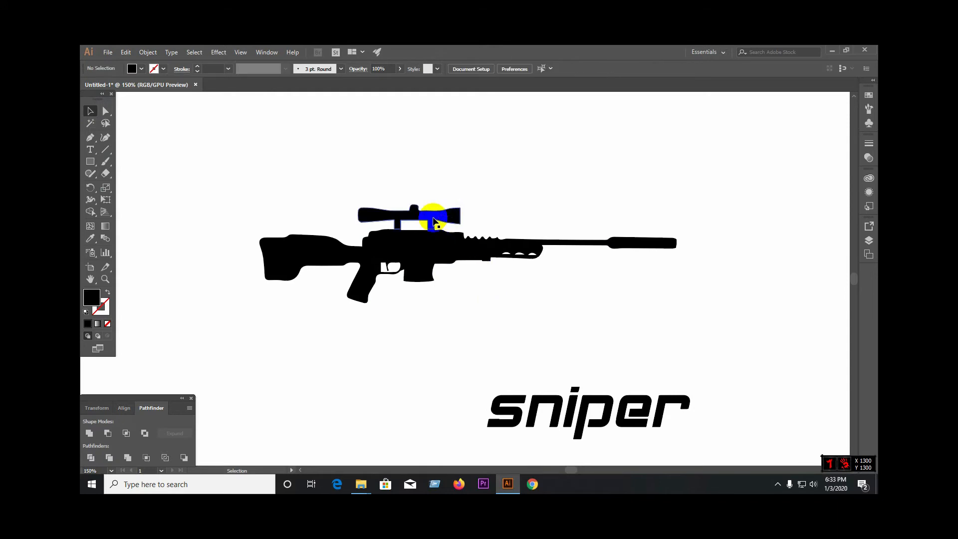
drag(435, 222, 640, 137)
click(752, 179)
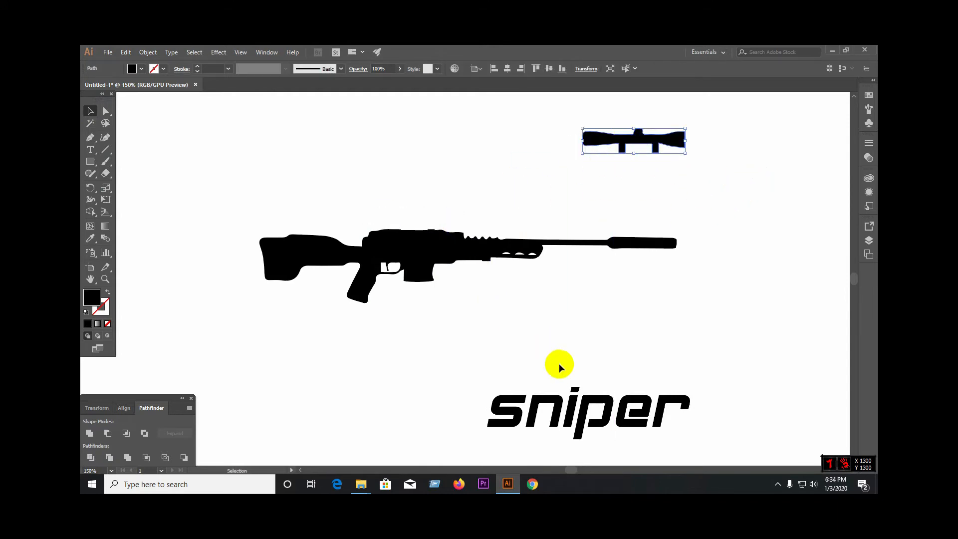
Step: Scale the sniper lettering down against the rifle body and leave it separate, just beneath the rifle
click(576, 391)
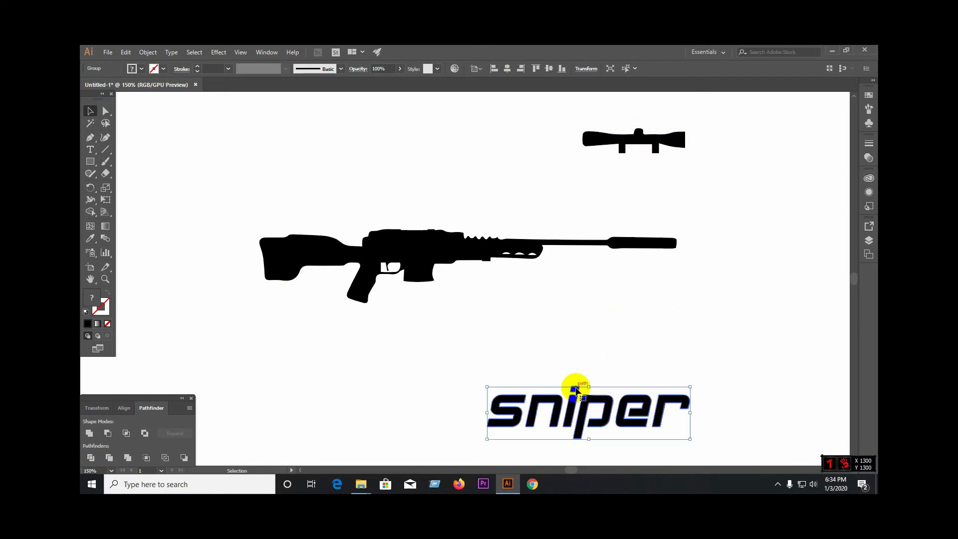
drag(576, 390, 461, 244)
drag(598, 277, 559, 272)
click(586, 306)
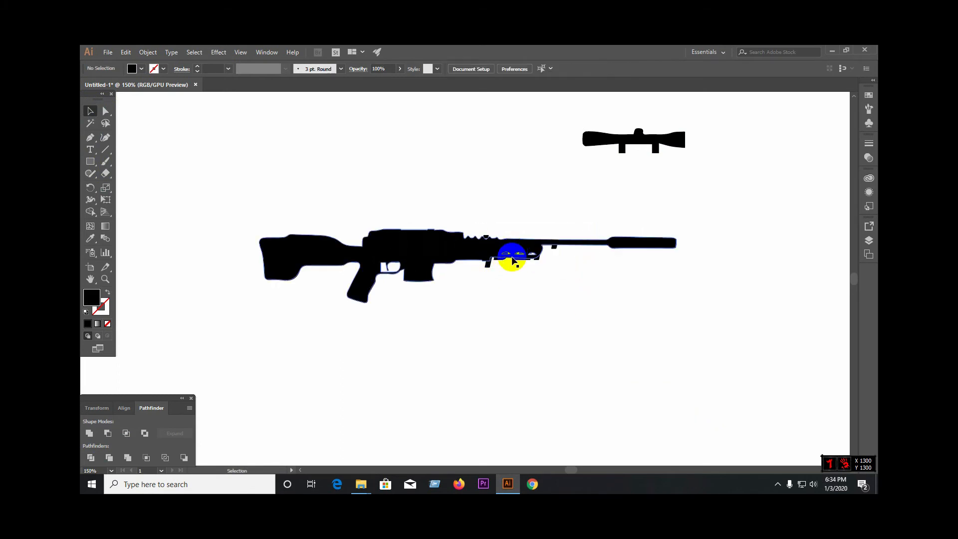
drag(421, 243, 407, 295)
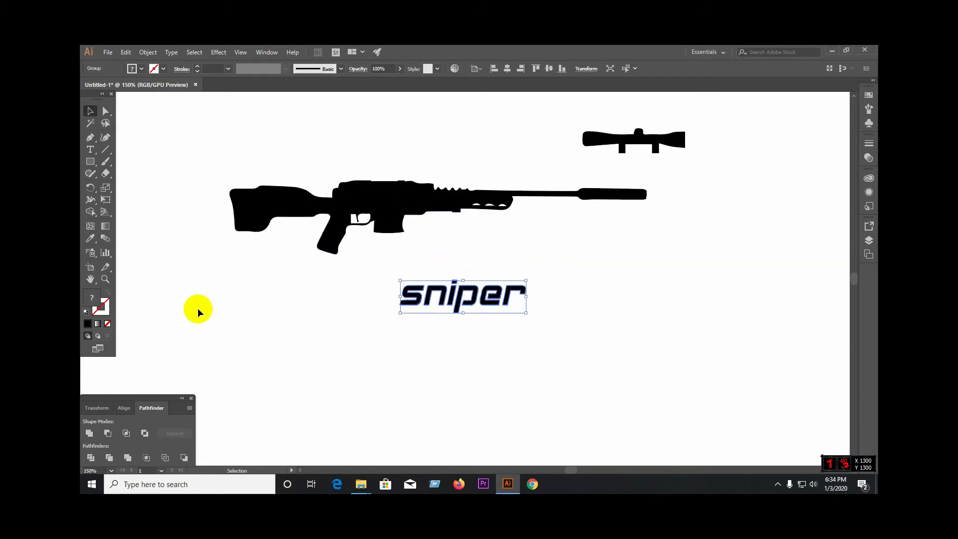
Step: Clear the lettering's existing fill and recolour it bright red
click(108, 324)
double_click(88, 298)
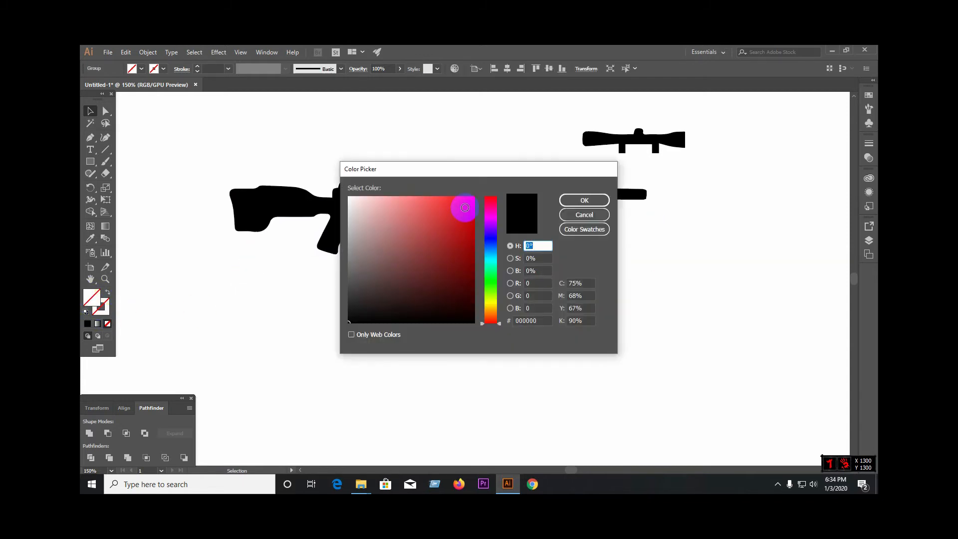
click(463, 206)
click(575, 201)
Step: Bring the red sniper lettering to the front and place it over the rifle's magazine and fore-end
right_click(501, 289)
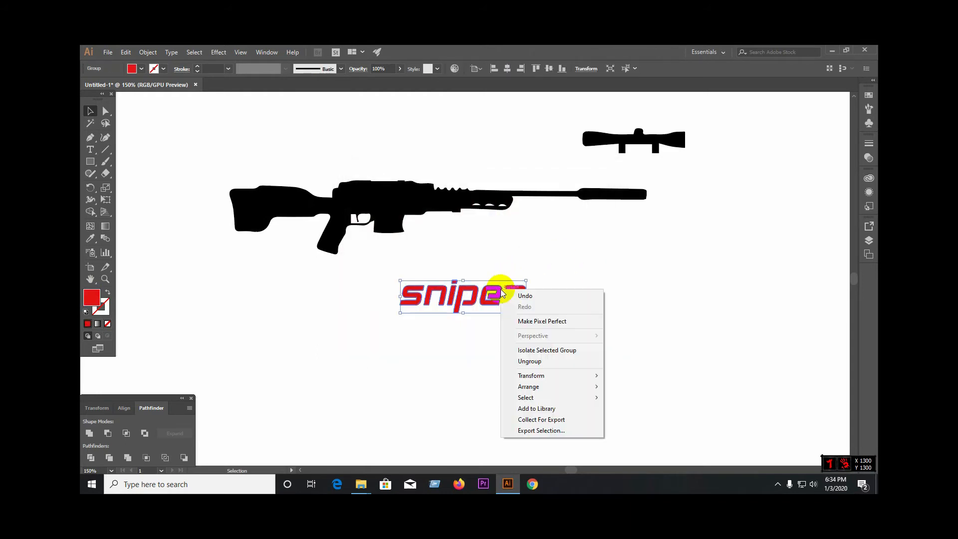
click(640, 386)
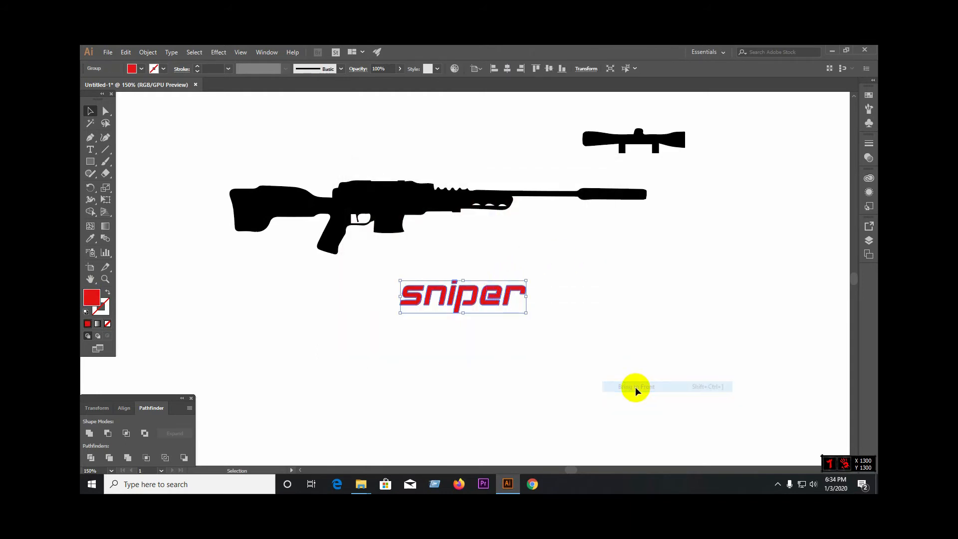
click(635, 387)
drag(489, 306, 475, 215)
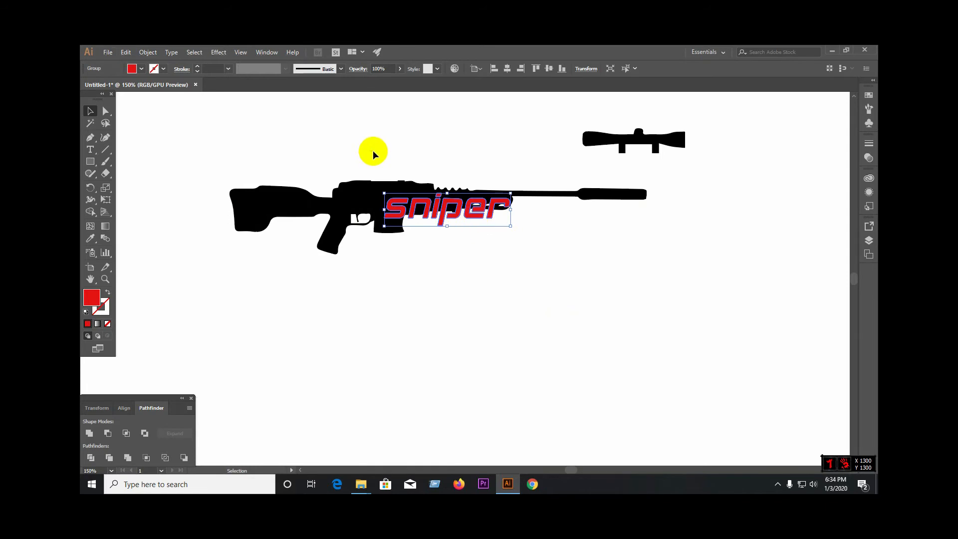
Step: Select the rifle together with its lettering and move both lower on the artboard
drag(373, 151, 500, 258)
drag(489, 220, 549, 308)
click(552, 346)
Step: Delete the invisible unfilled leftover shapes beneath the rifle's fore-end
scroll(493, 301, up, 4)
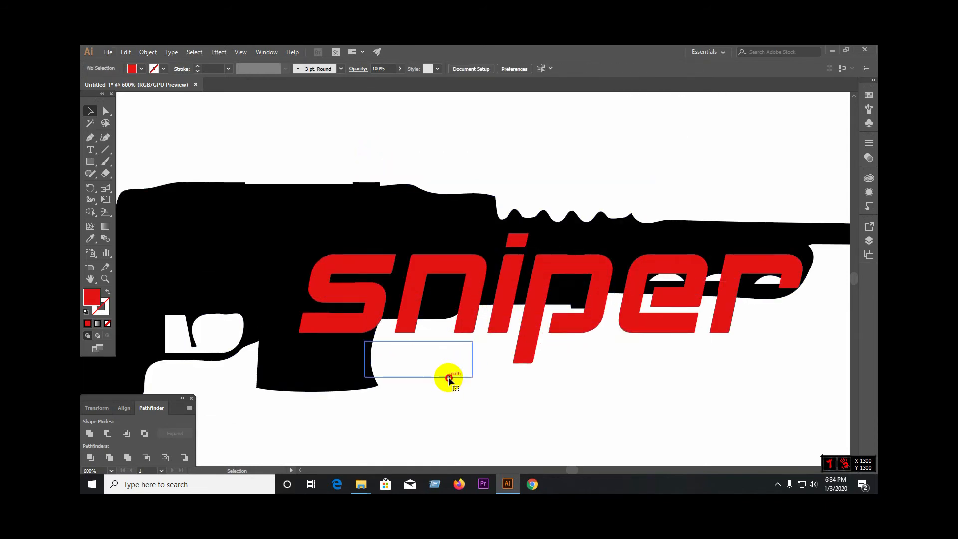
click(448, 379)
key(Delete)
click(454, 378)
key(Delete)
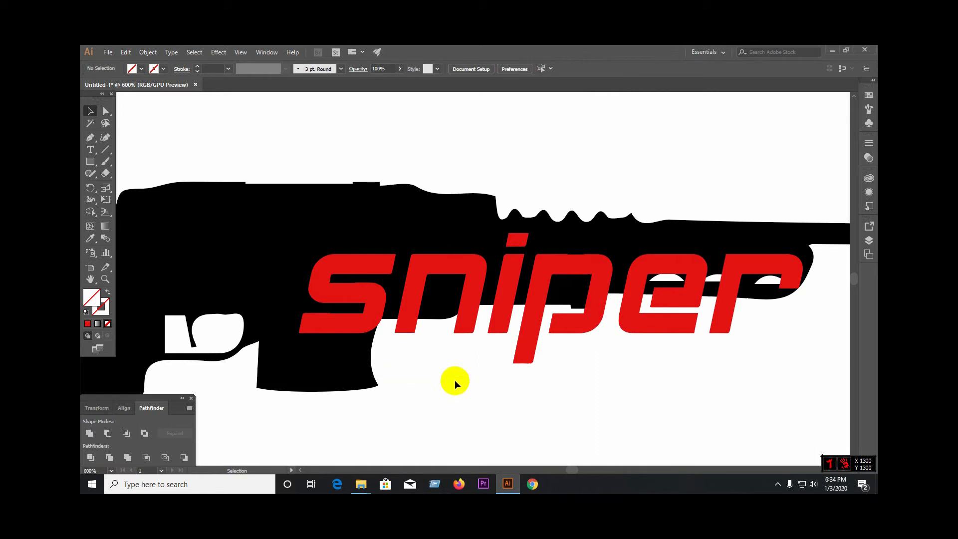
Step: Enlarge the sniper lettering to span from the magazine to the suppressor, and set it below the rifle
drag(507, 270, 503, 249)
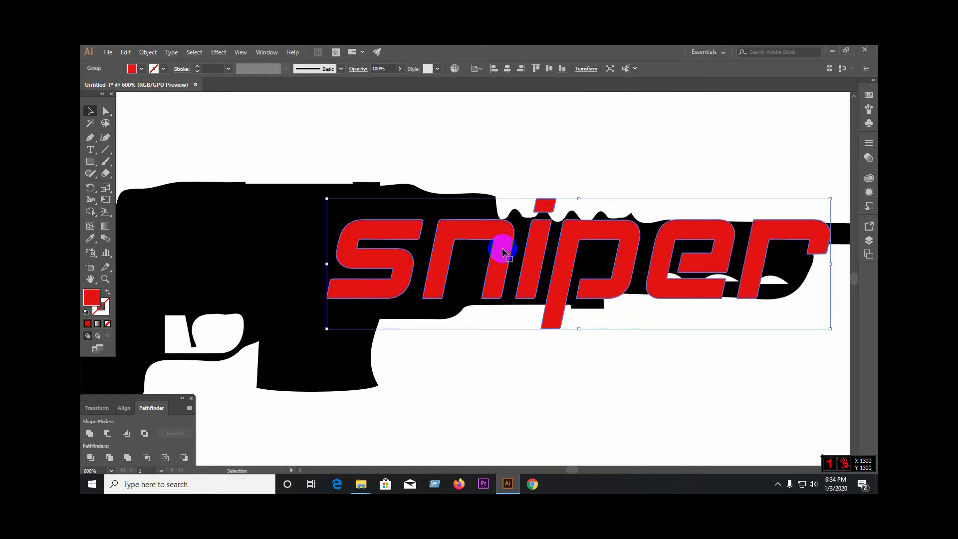
scroll(482, 250, down, 3)
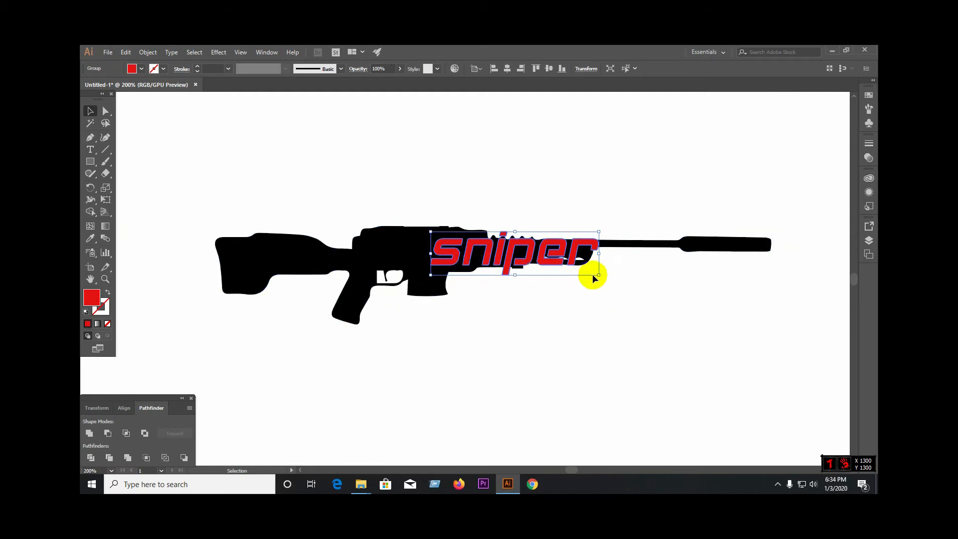
drag(598, 275, 623, 306)
drag(591, 258, 624, 258)
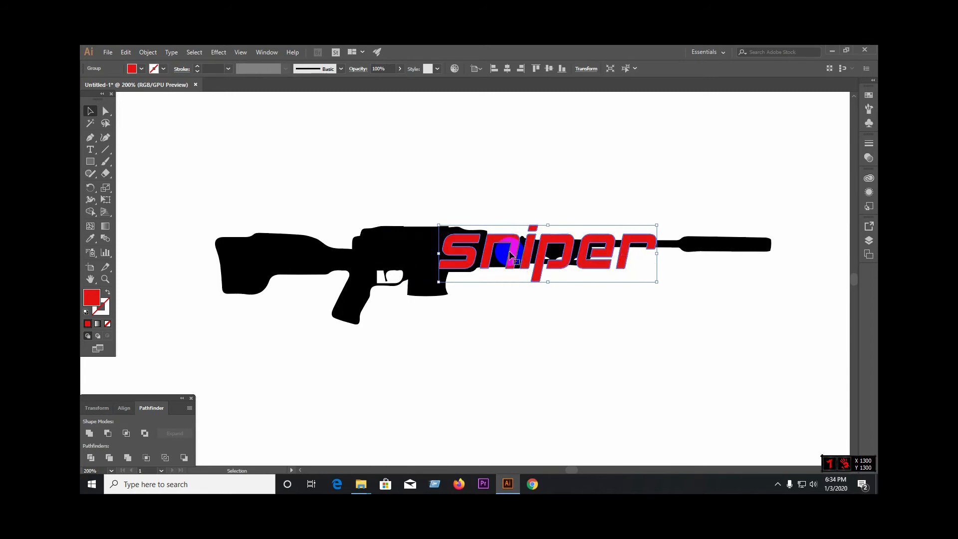
drag(467, 258, 480, 259)
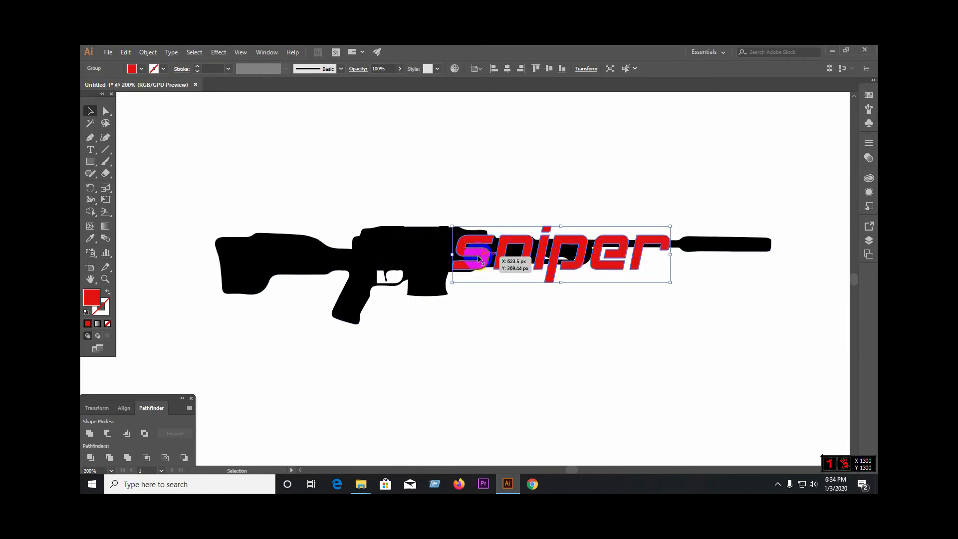
drag(482, 258, 482, 259)
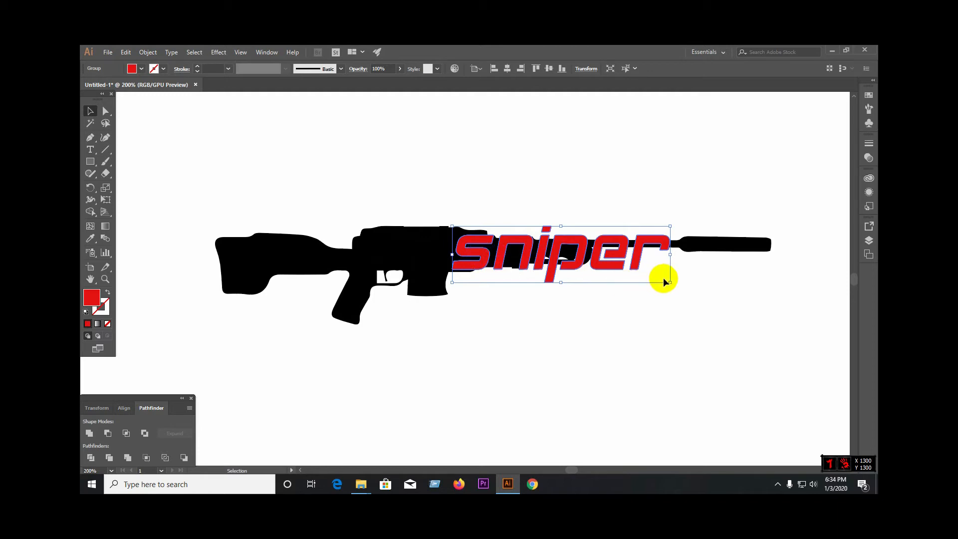
scroll(408, 272, down, 1)
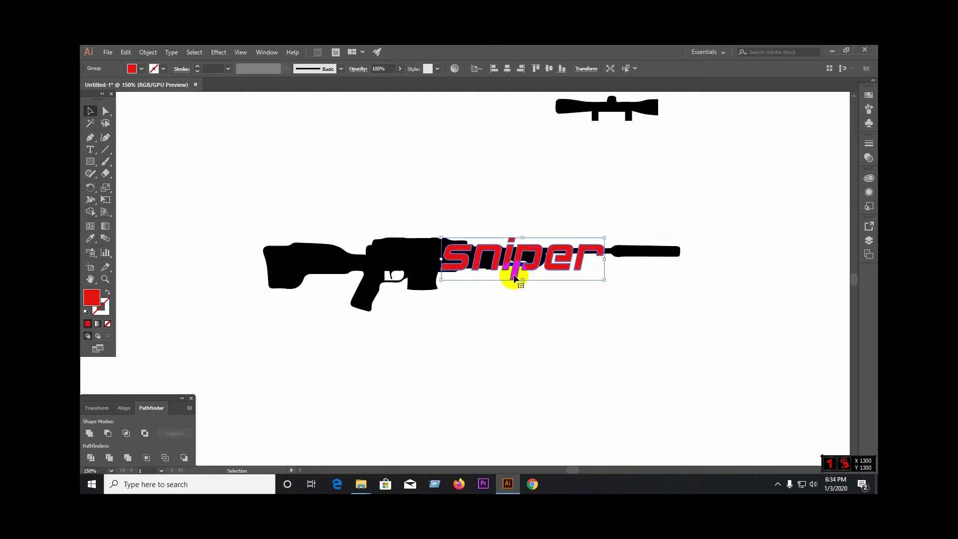
drag(452, 268, 426, 350)
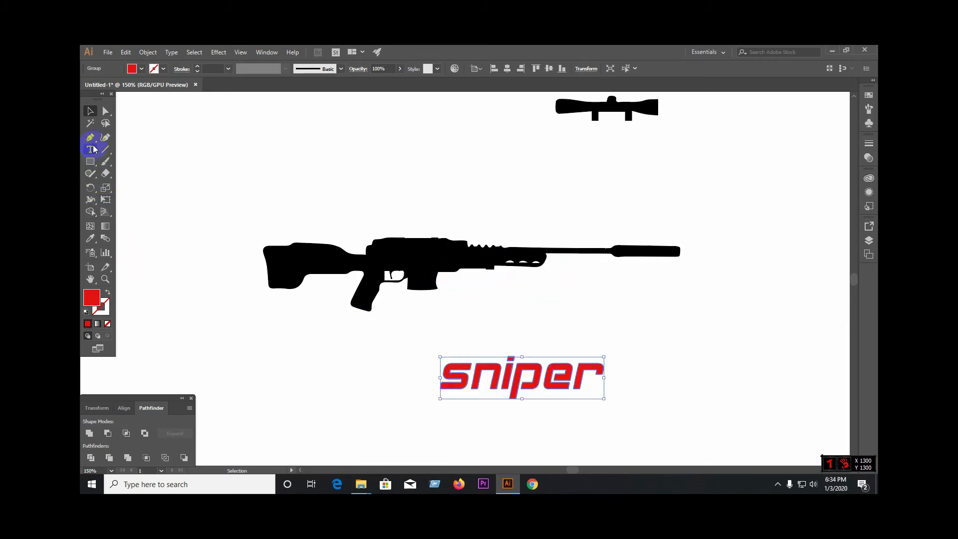
Step: Draw a closed red shape with the Pen tool over the magazine and underside, curving from the trigger guard to the fore-end's front tip
key(p)
scroll(406, 278, up, 2)
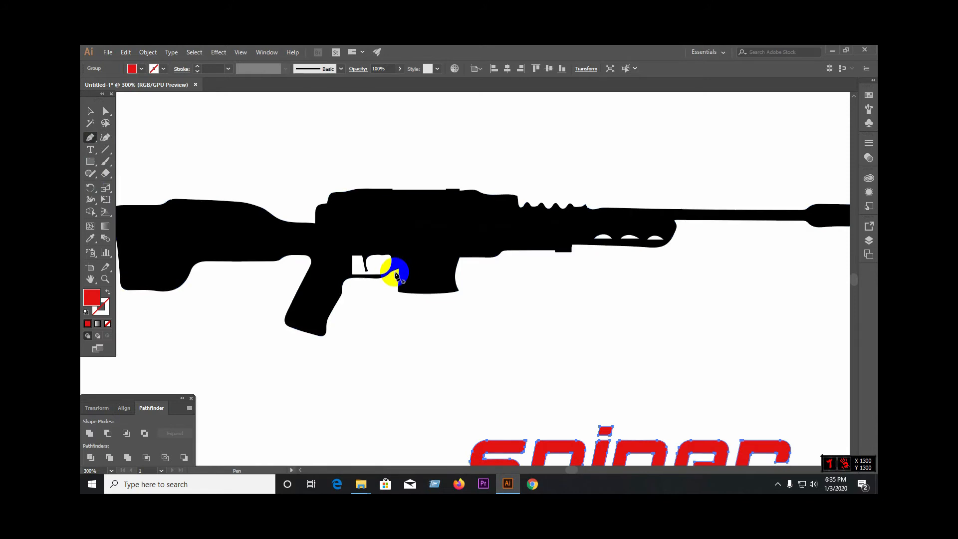
click(391, 273)
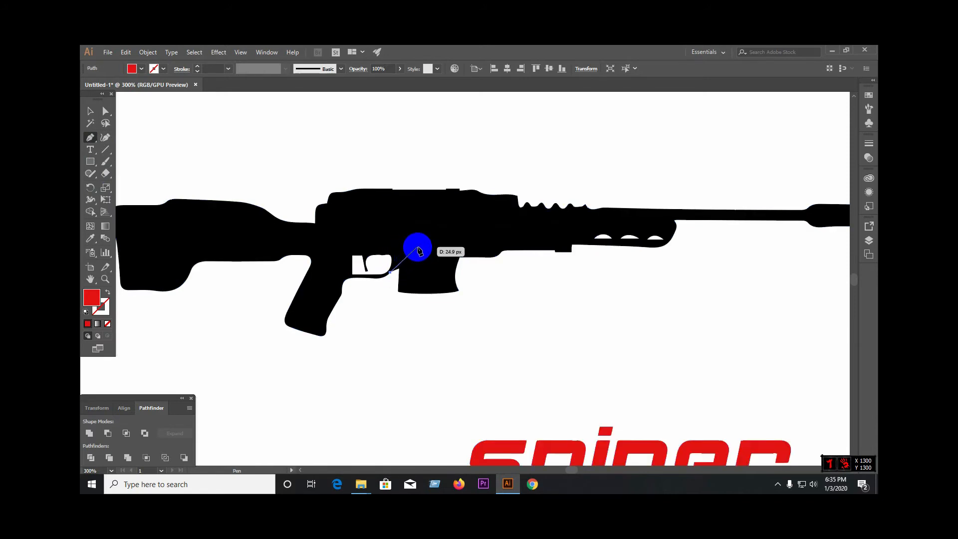
drag(429, 248, 458, 250)
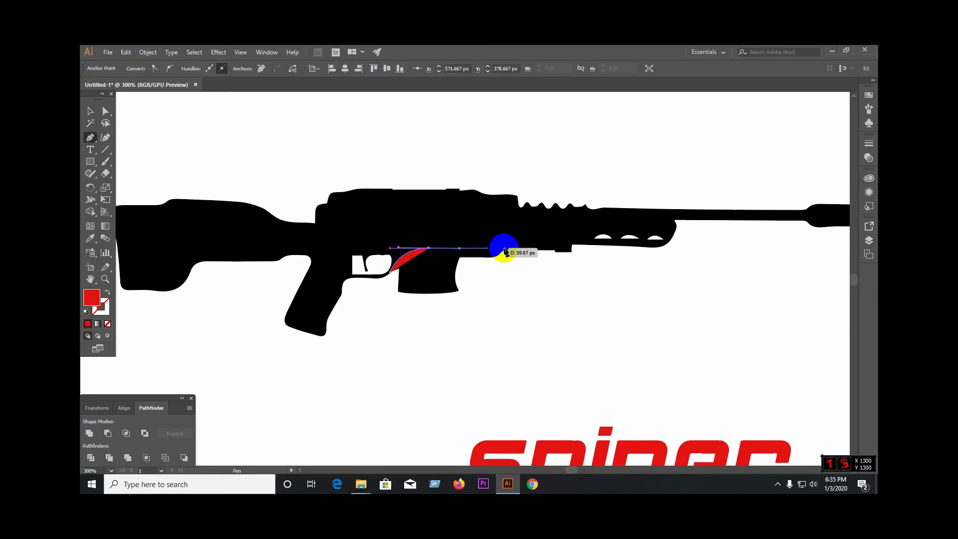
click(671, 246)
click(638, 320)
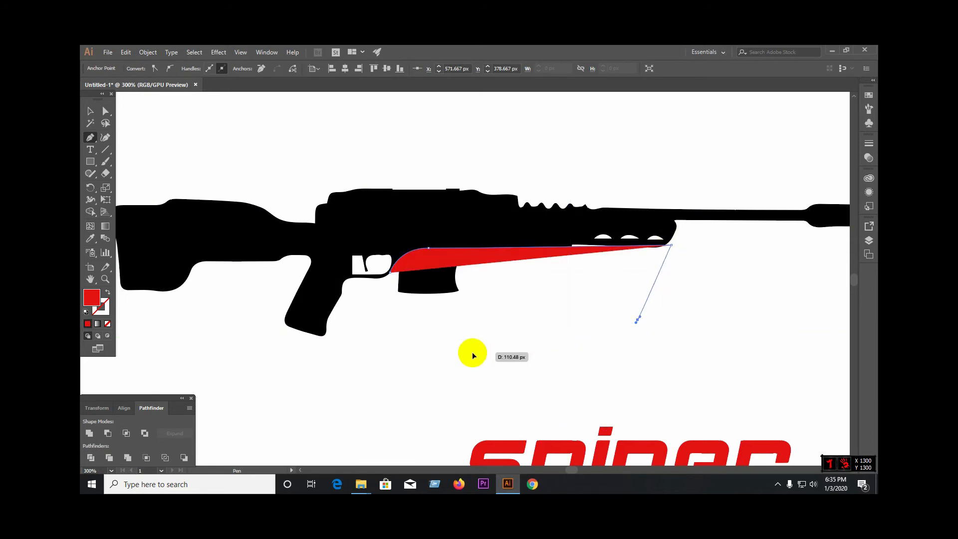
click(475, 352)
click(382, 342)
click(390, 272)
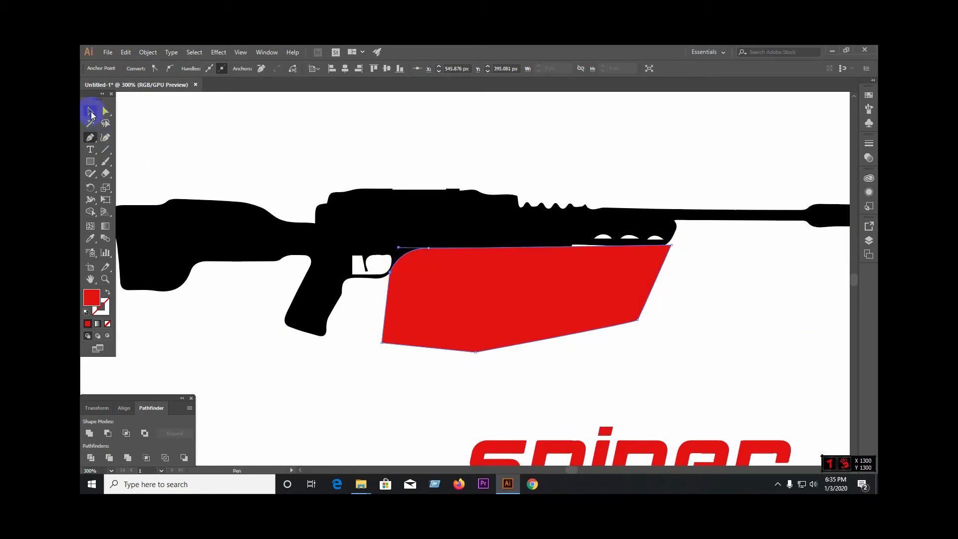
Step: Divide the rifle with the overlapping red shape and ungroup the resulting pieces
click(90, 112)
drag(684, 347, 439, 175)
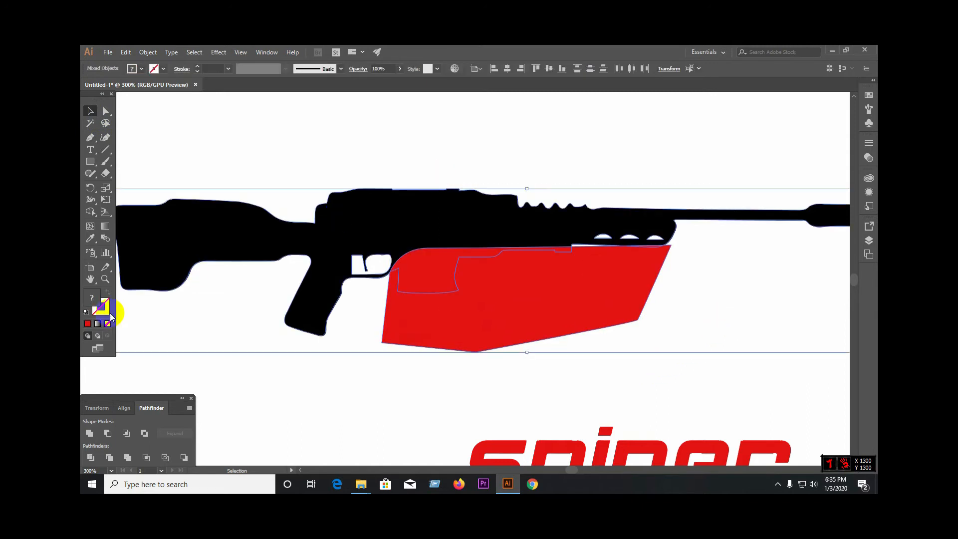
click(91, 459)
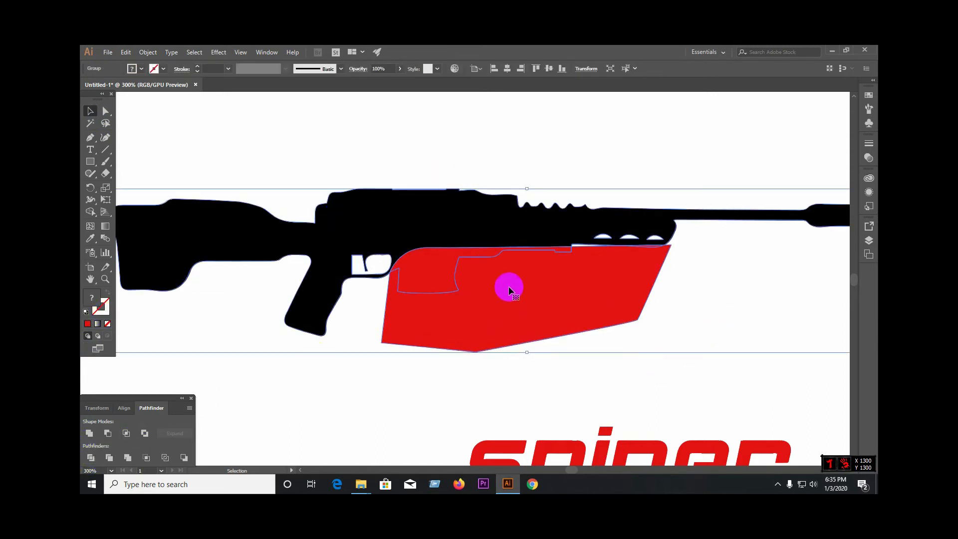
right_click(519, 272)
click(538, 344)
Step: Delete the large red piece and the magazine piece beneath the rifle's body
click(447, 319)
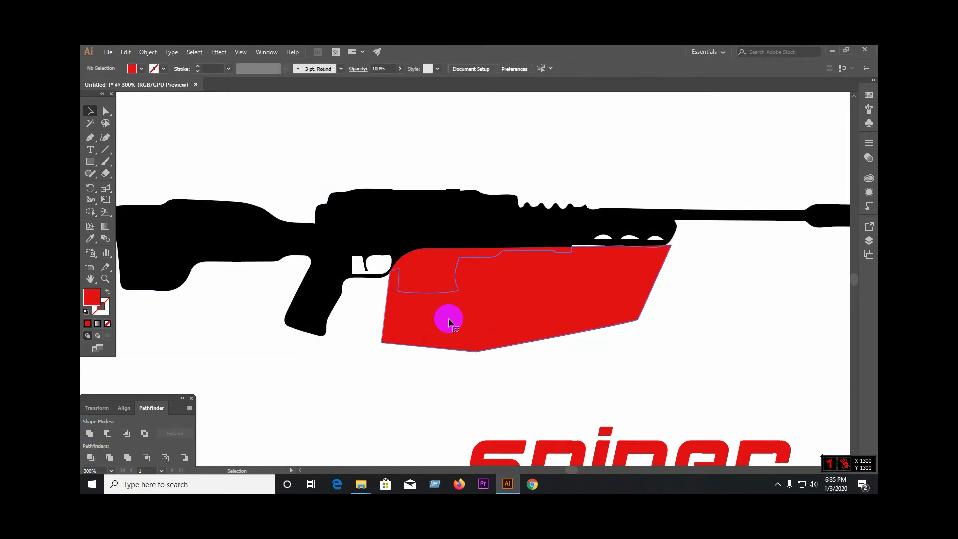
key(Delete)
click(418, 295)
key(Delete)
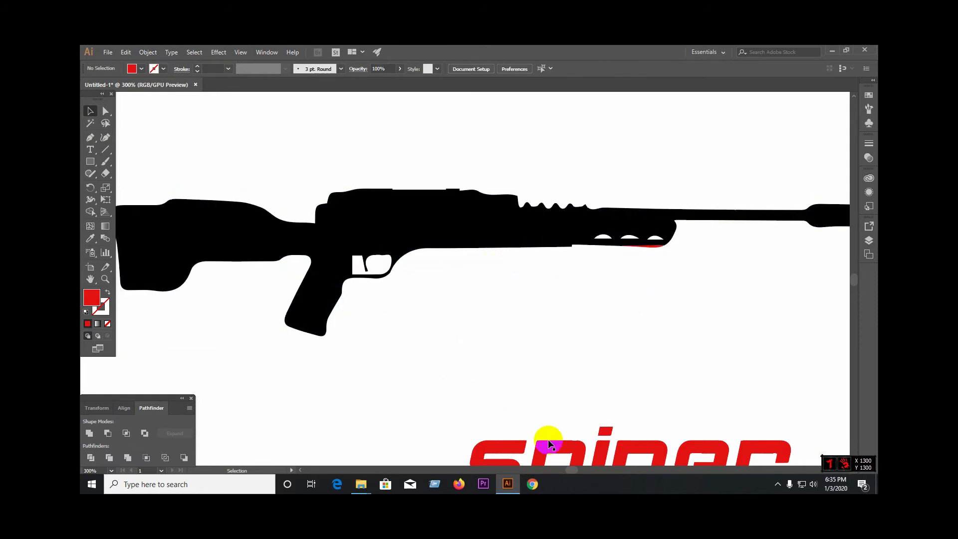
Step: Place the sniper lettering at a slightly smaller size over the receiver and fore-end, and nudge the rifle slightly up
drag(554, 437, 505, 208)
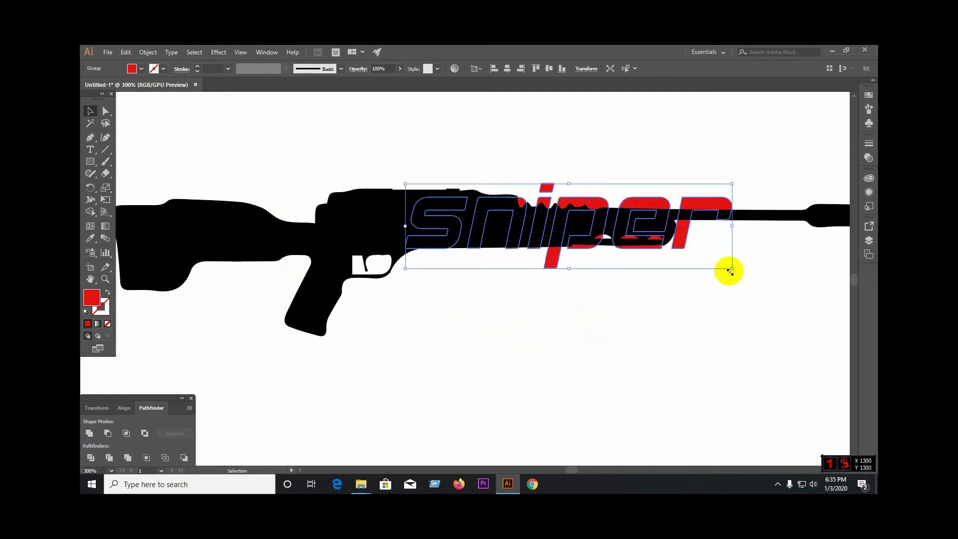
drag(731, 269, 697, 269)
drag(672, 204, 675, 218)
click(485, 218)
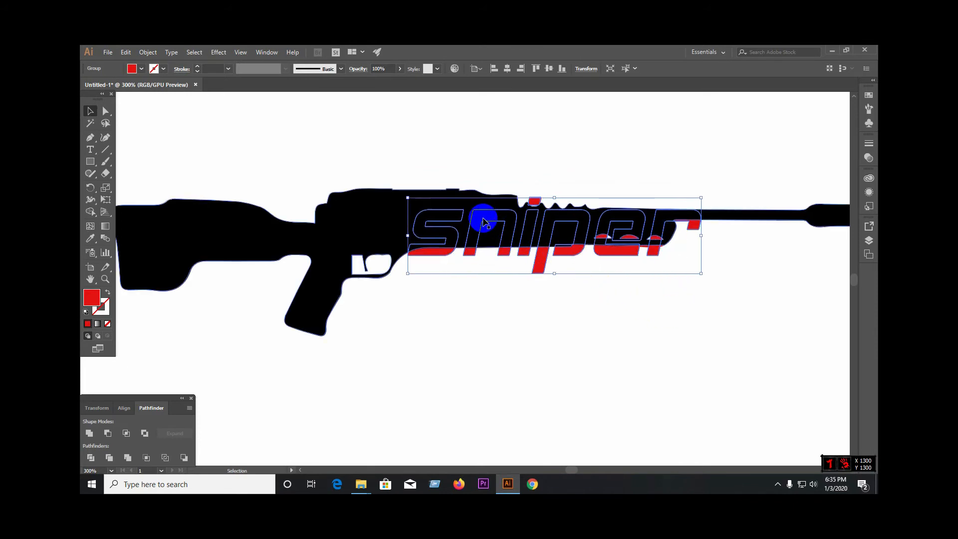
drag(484, 219, 486, 216)
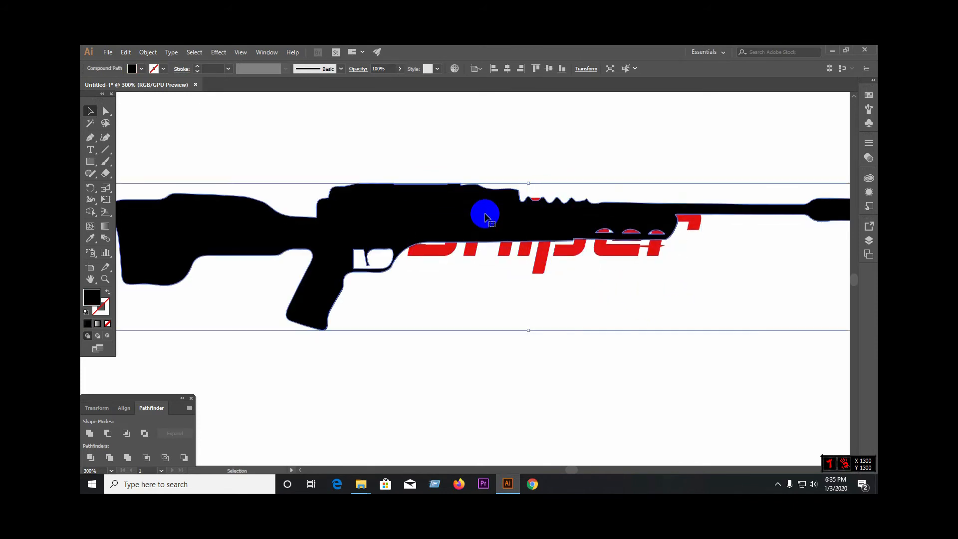
Step: Bring the sniper lettering in front of the rifle and move it slightly up in line with the rifle's body
click(477, 214)
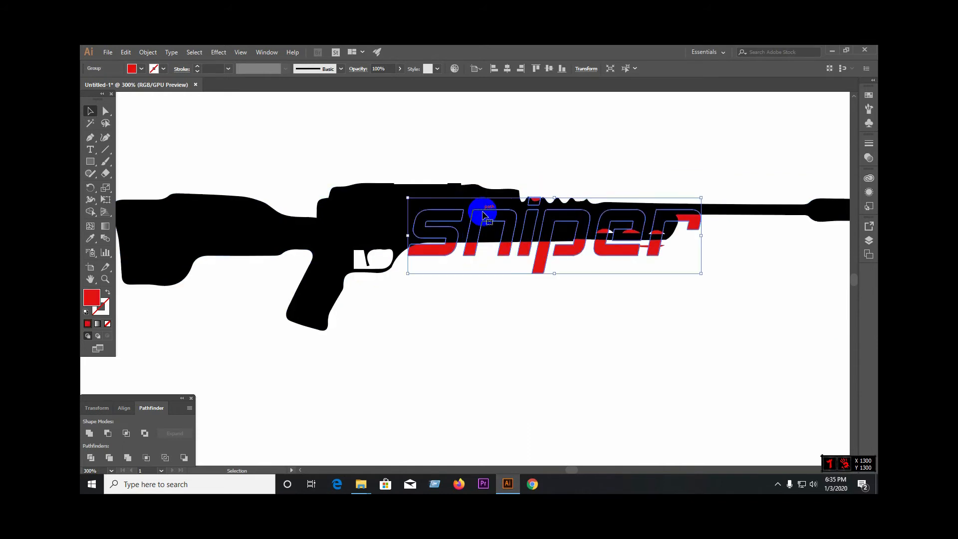
right_click(615, 255)
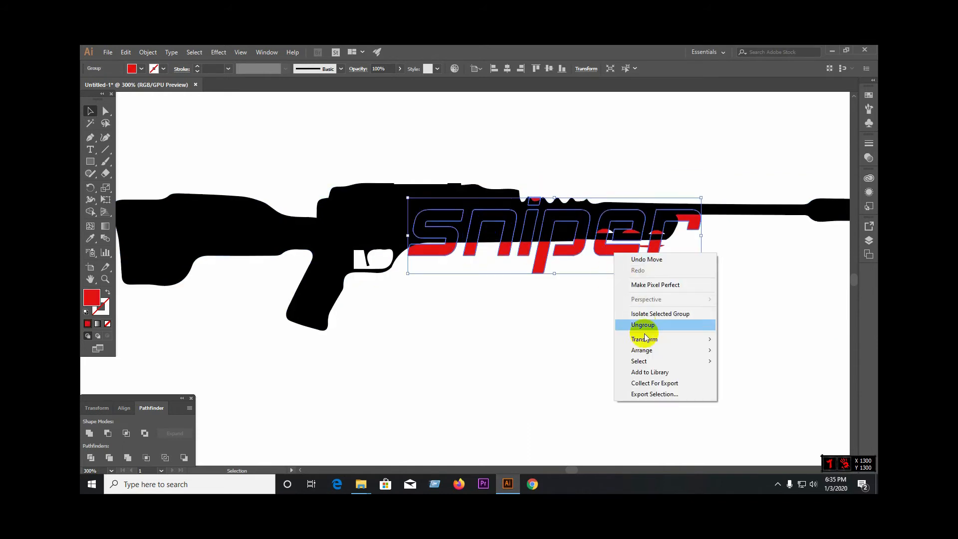
mouse_move(691, 350)
click(732, 351)
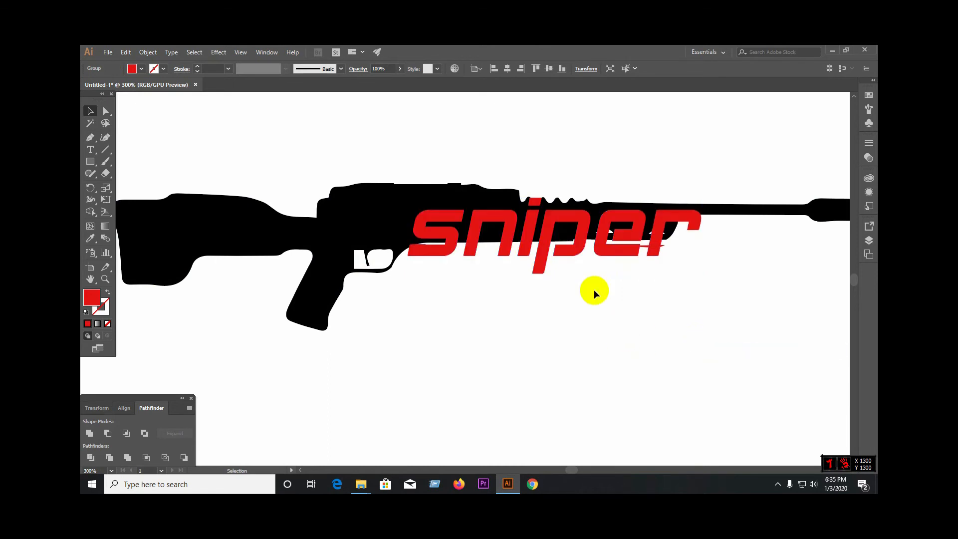
drag(536, 220, 537, 213)
click(554, 328)
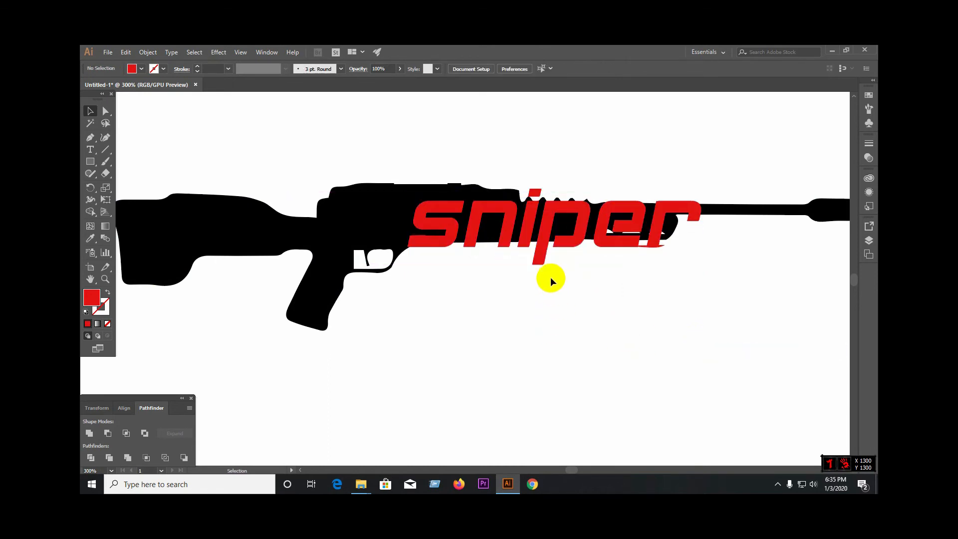
Step: Stretch the sniper lettering slightly taller so that its letters span the height of the rifle's body
click(455, 206)
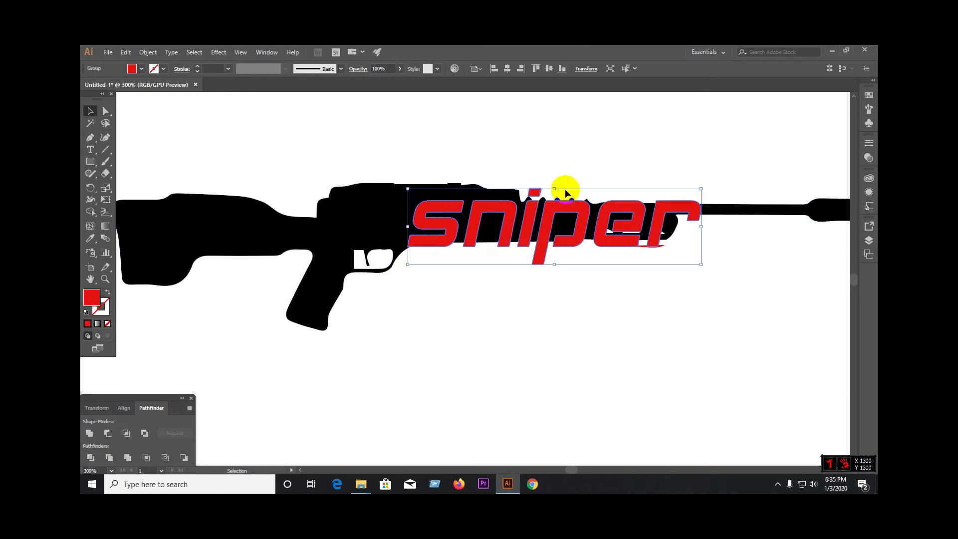
drag(557, 188, 555, 181)
drag(551, 176, 551, 173)
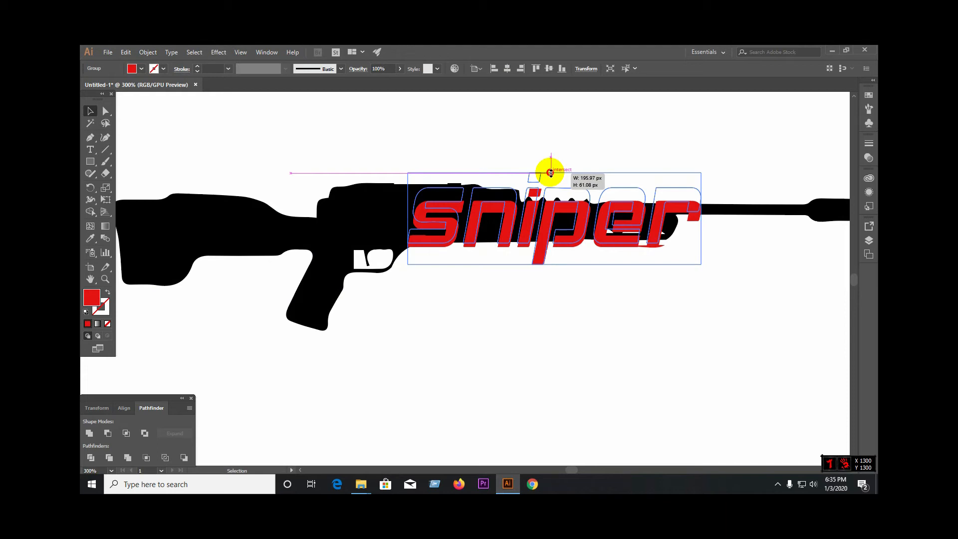
drag(551, 173, 551, 181)
click(481, 161)
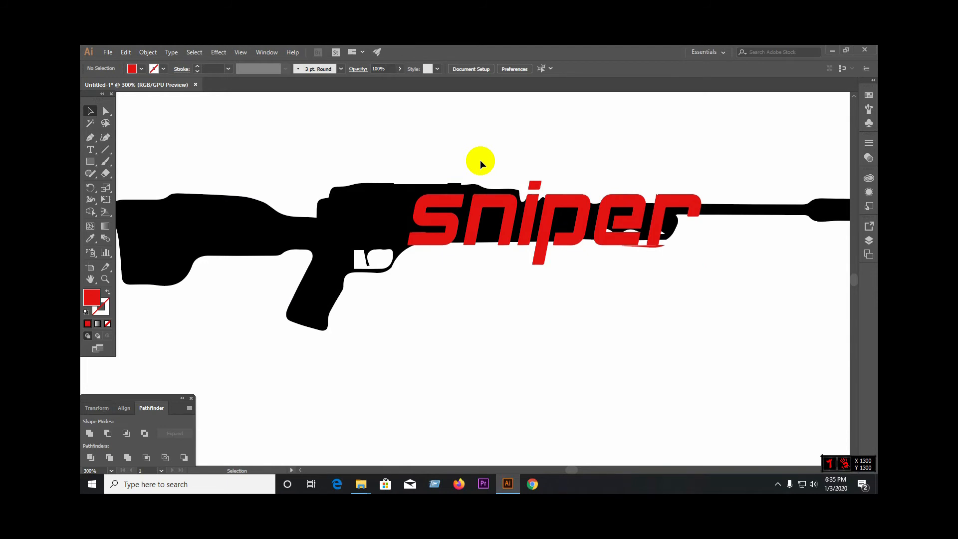
Step: Shift the sniper lettering slightly up and forward along the barrel, clear of the trigger guard
click(511, 227)
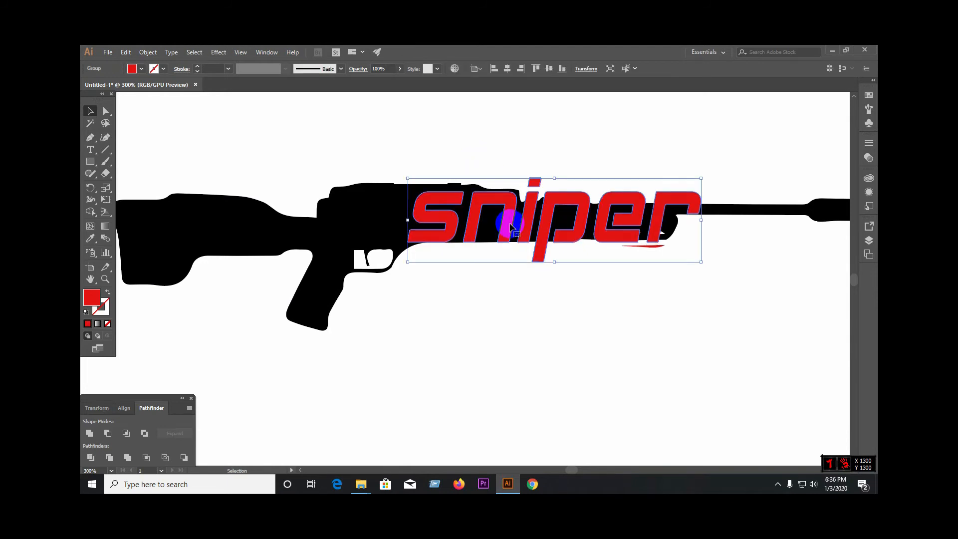
click(510, 312)
click(452, 227)
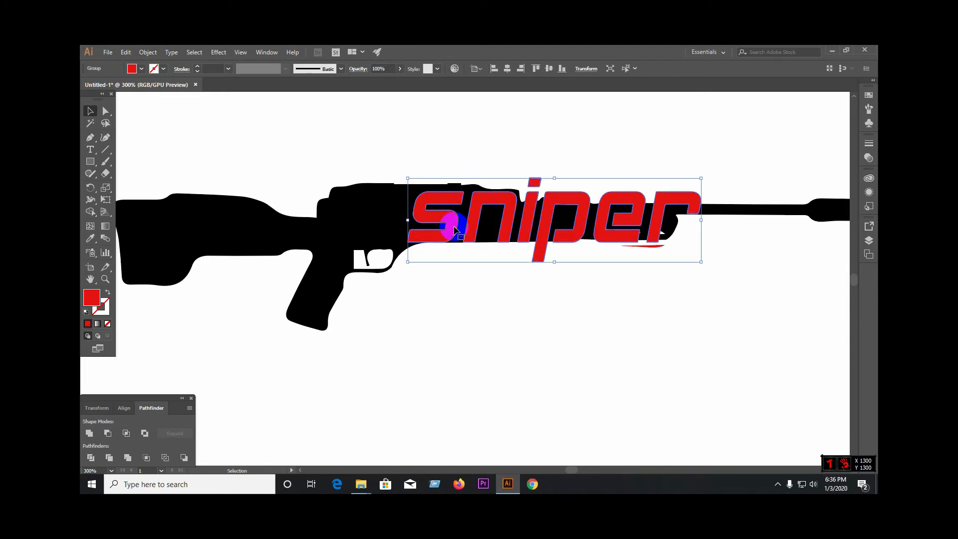
drag(455, 230, 470, 229)
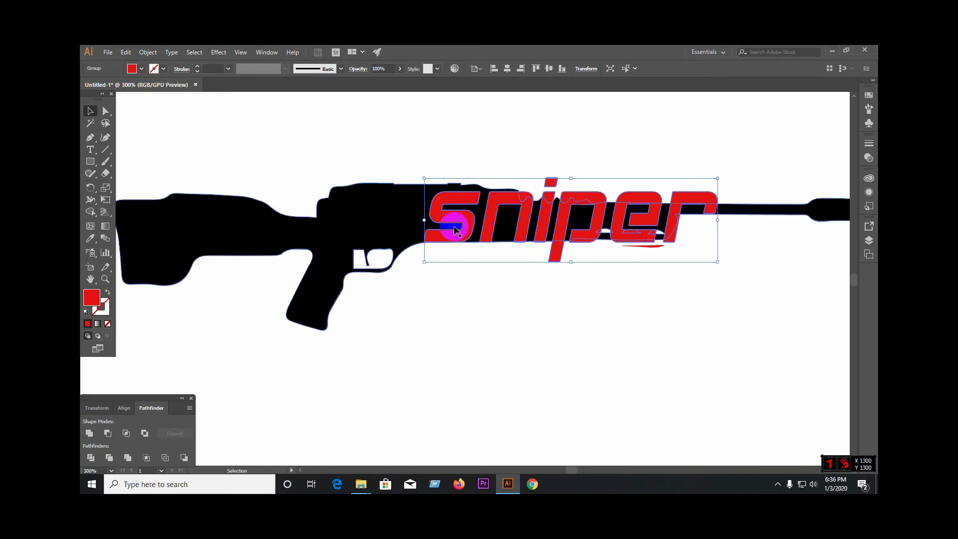
click(463, 271)
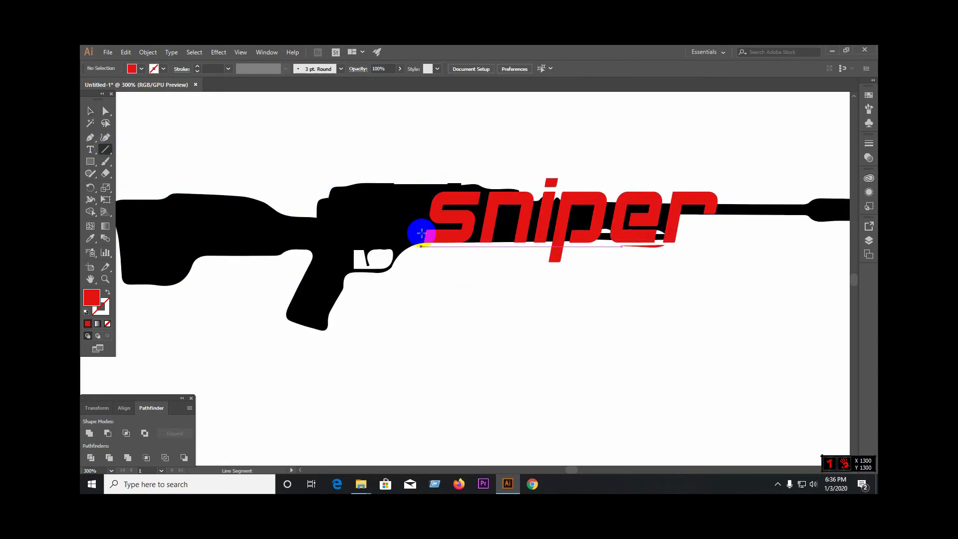
Step: Draw two slanted line segments across the rifle, one just before the letter s and one just after the letter r
click(104, 151)
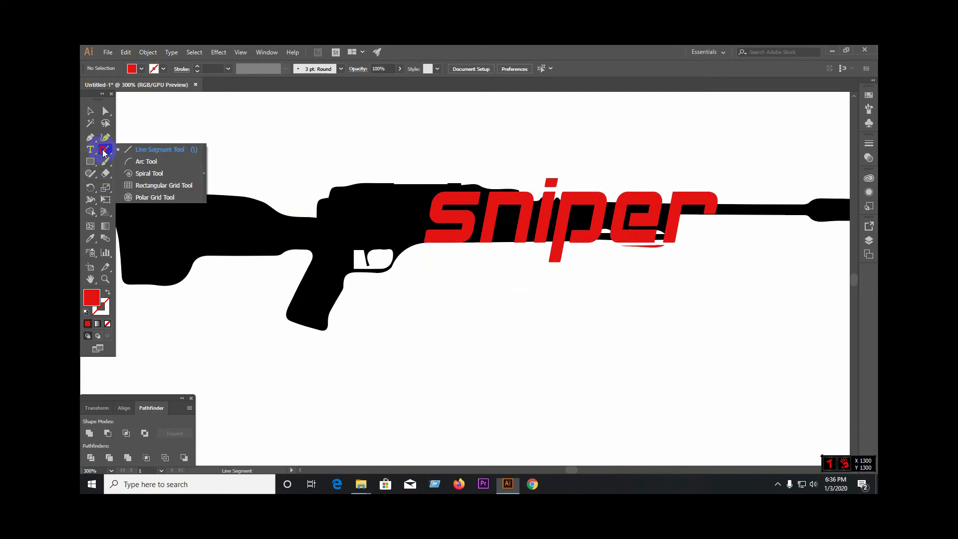
click(150, 149)
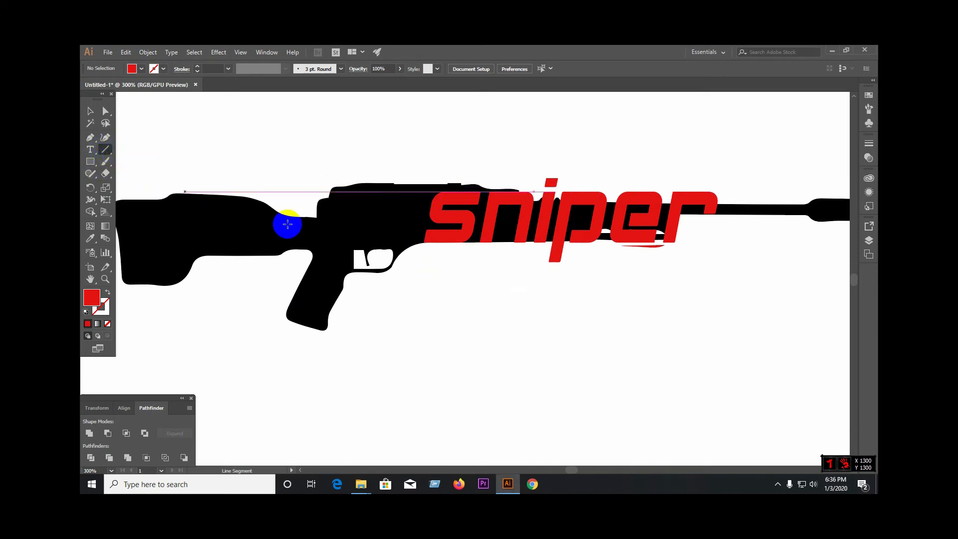
drag(420, 244, 434, 167)
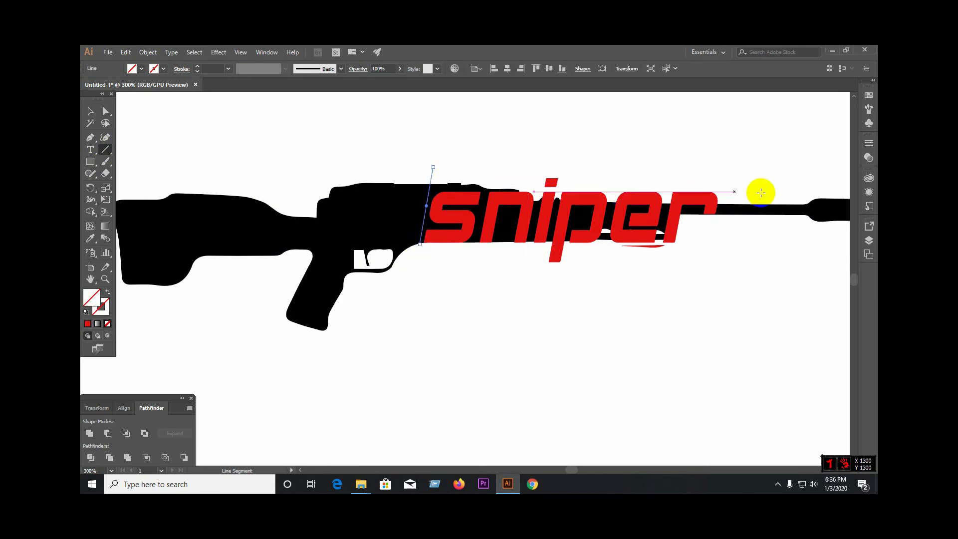
drag(722, 196, 717, 233)
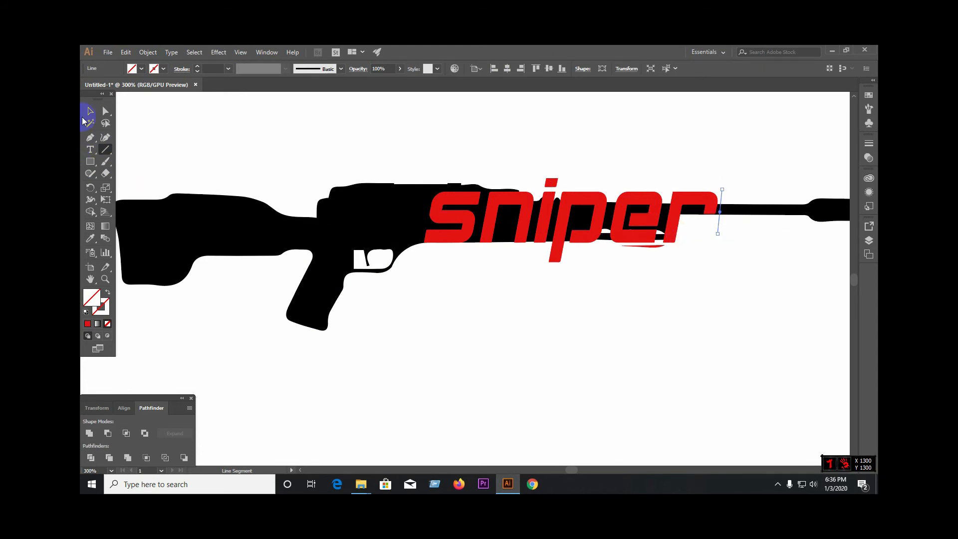
Step: Move the lettering below the rifle, and divide the rifle along the two slanted lines into ungrouped pieces
click(89, 111)
drag(574, 235, 548, 401)
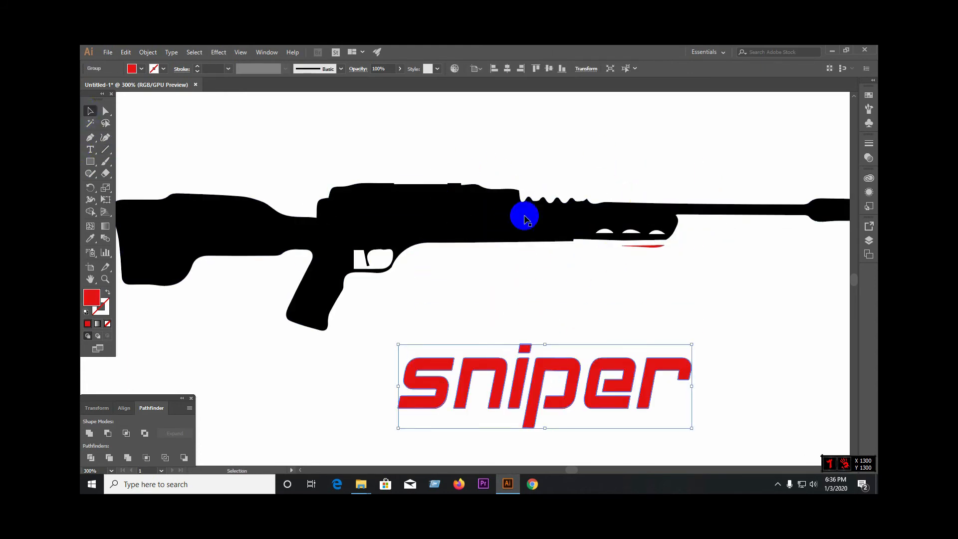
drag(313, 139, 781, 283)
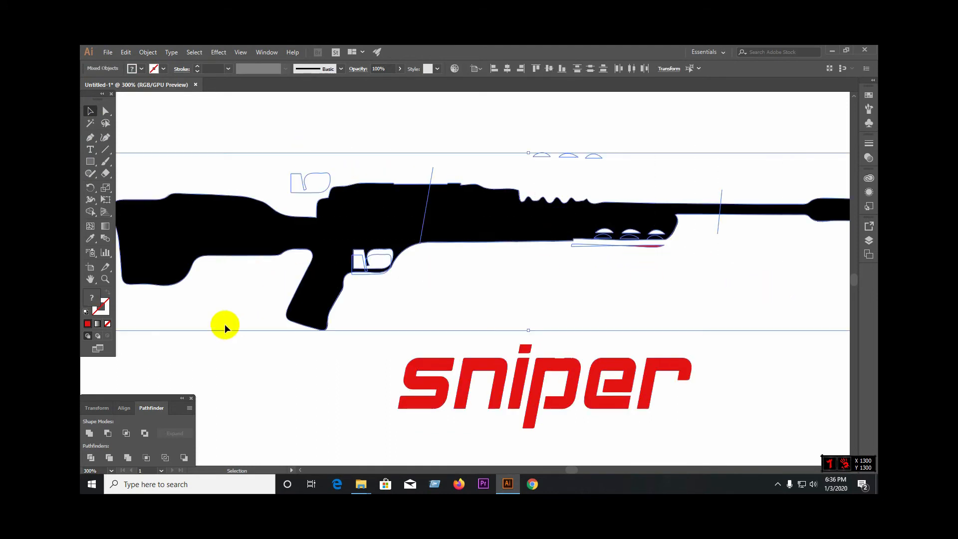
click(97, 456)
right_click(422, 214)
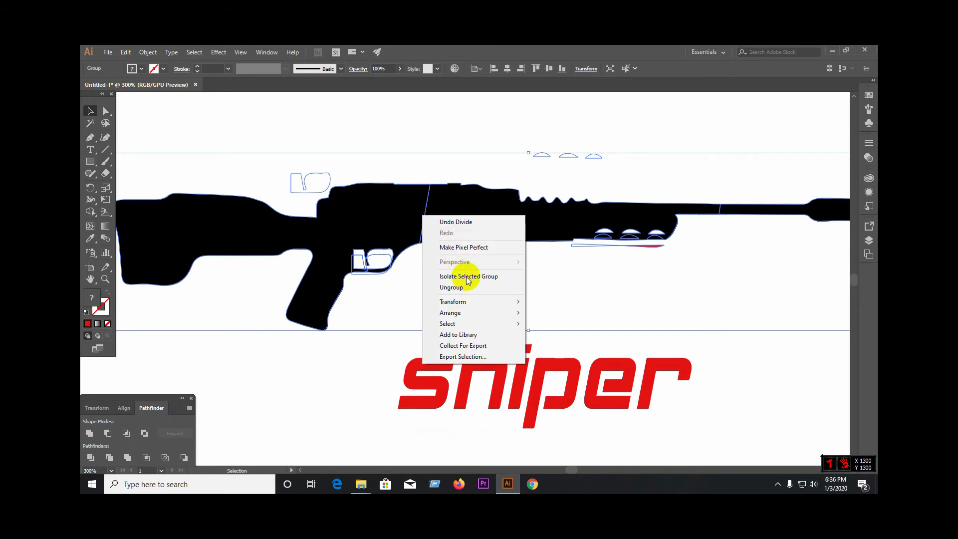
click(469, 288)
Step: Delete the rifle's middle section between the two cuts along with the leftover scraps around the fore-end
click(514, 222)
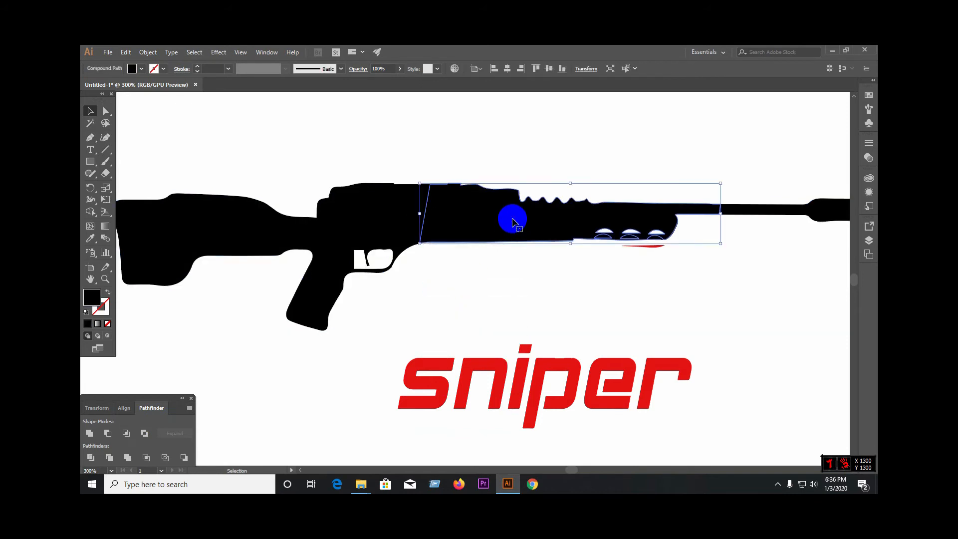
key(Delete)
drag(552, 202, 685, 271)
key(Delete)
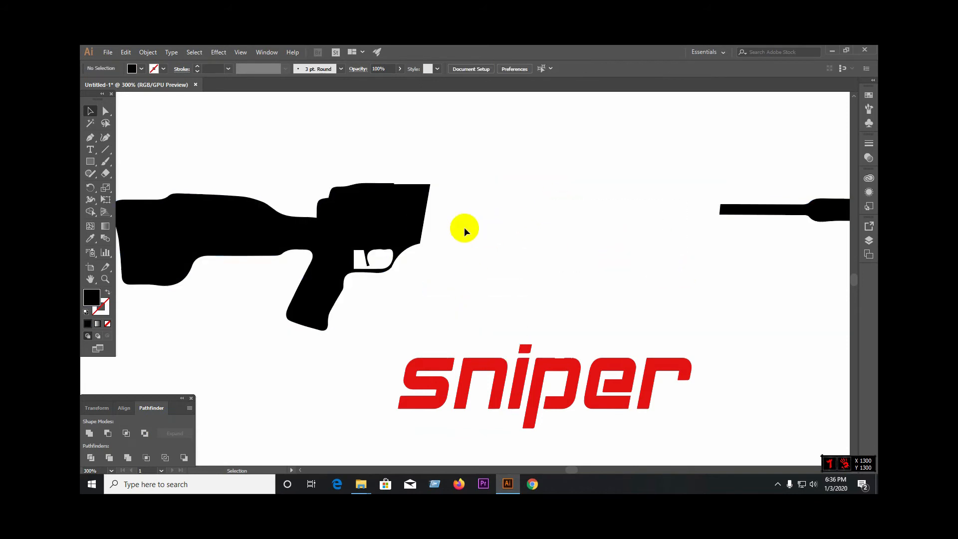
Step: Delete the unfilled leftover shape at the trigger guard
click(379, 276)
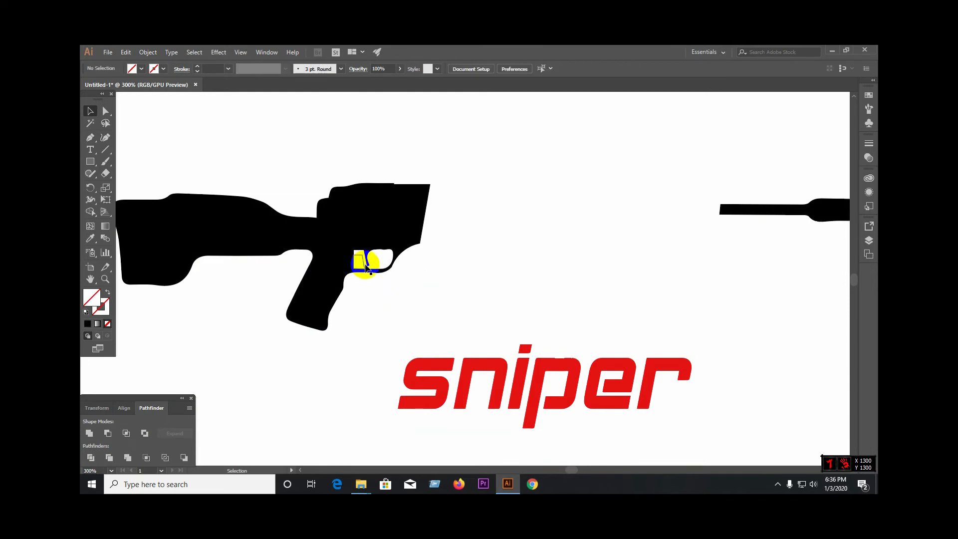
click(365, 264)
key(Delete)
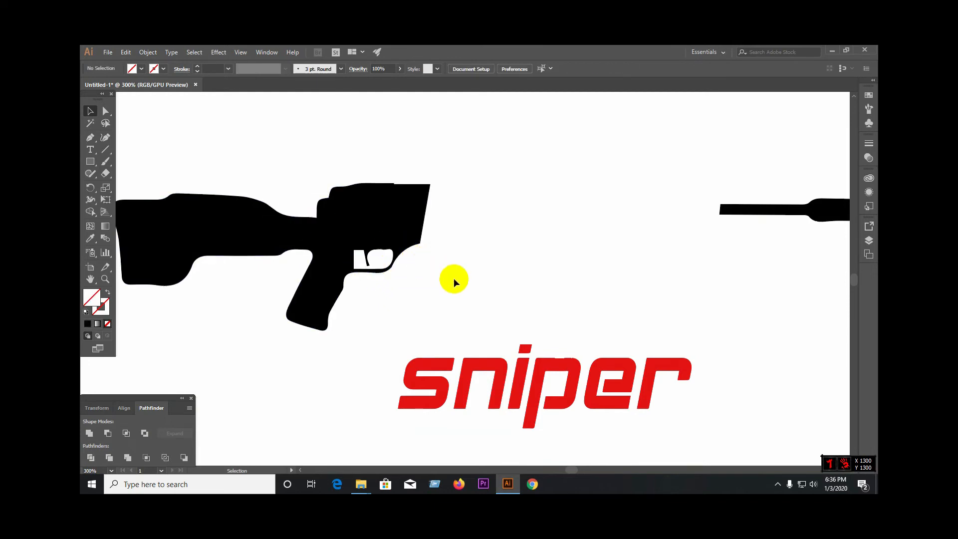
Step: Delete the leftover unfilled shapes above the rifle and around its rear section and trigger guard
scroll(454, 277, down, 2)
drag(234, 198, 745, 269)
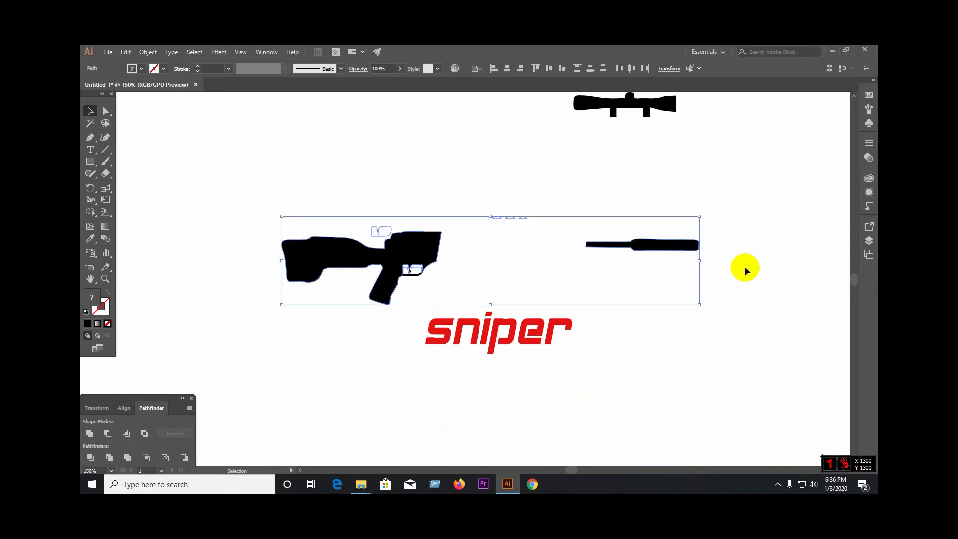
click(746, 269)
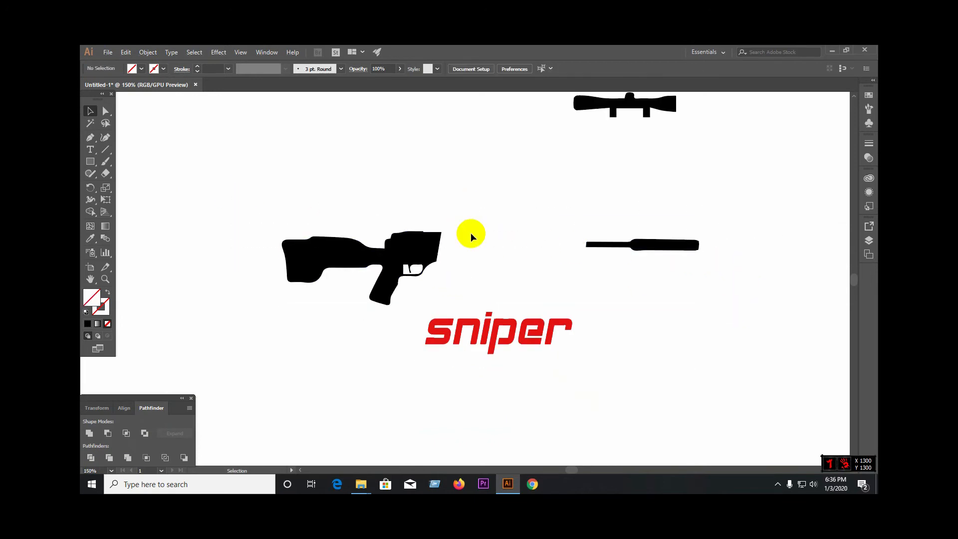
drag(274, 188, 458, 276)
drag(361, 214, 383, 231)
drag(248, 207, 445, 285)
click(427, 272)
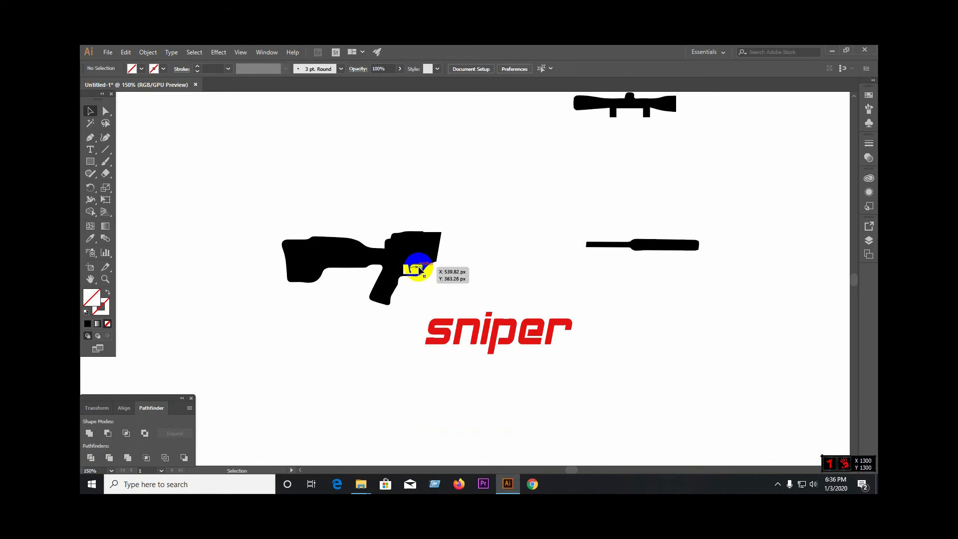
Step: Unite all pieces of the rifle's rear section, from the stock to the slanted cut, into one shape
drag(240, 193, 468, 306)
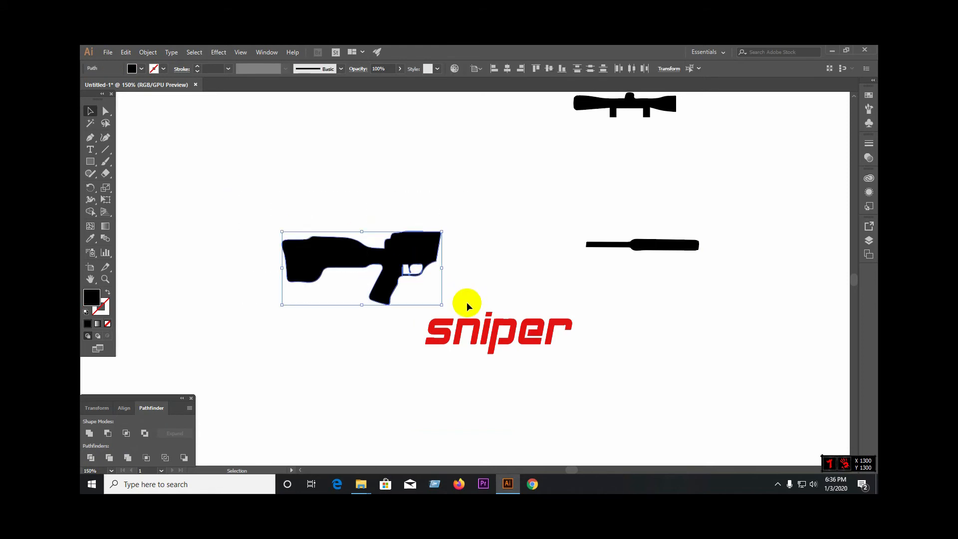
click(433, 274)
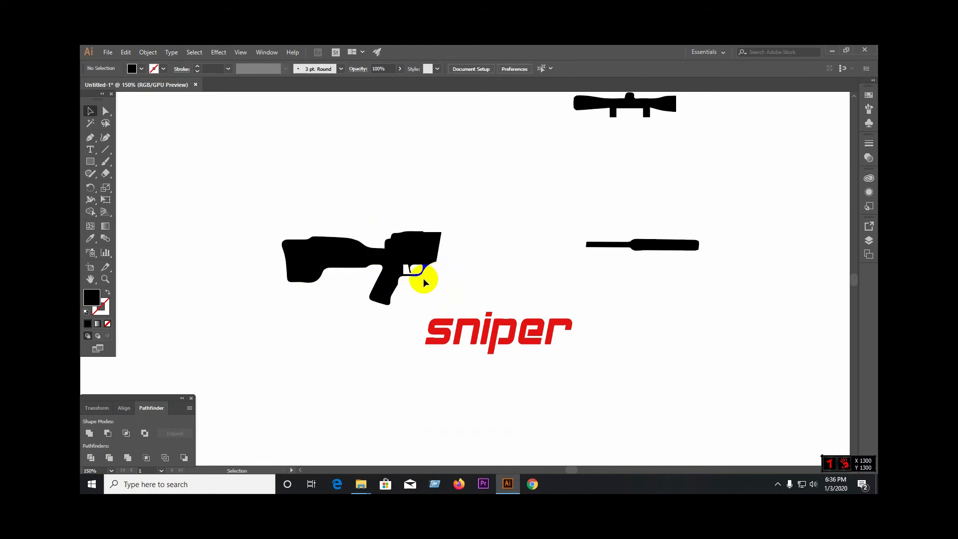
scroll(424, 277, up, 4)
click(418, 219)
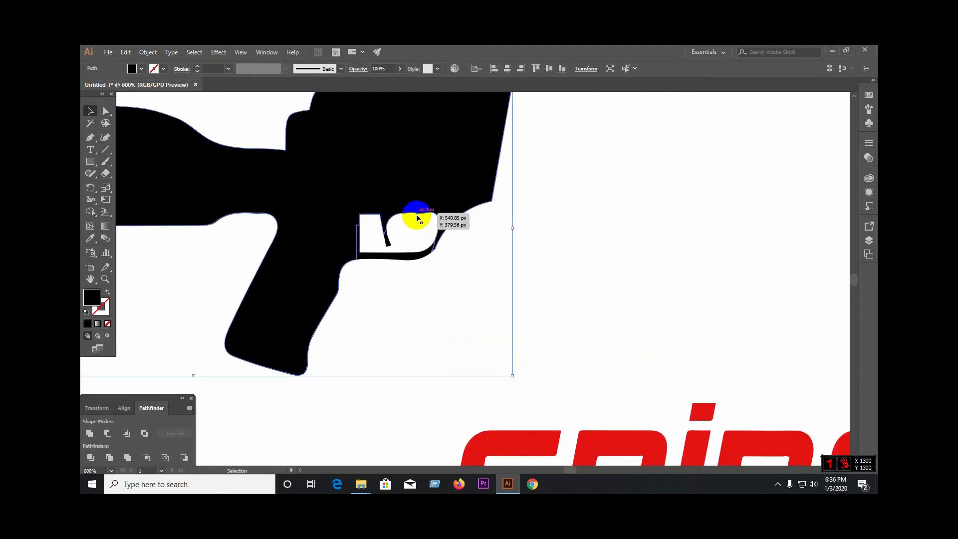
scroll(535, 282, down, 3)
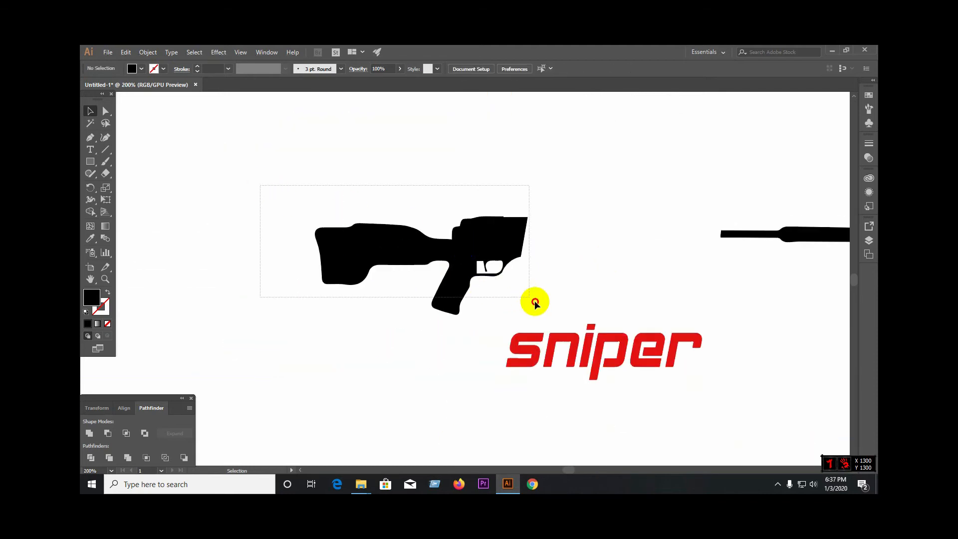
click(91, 434)
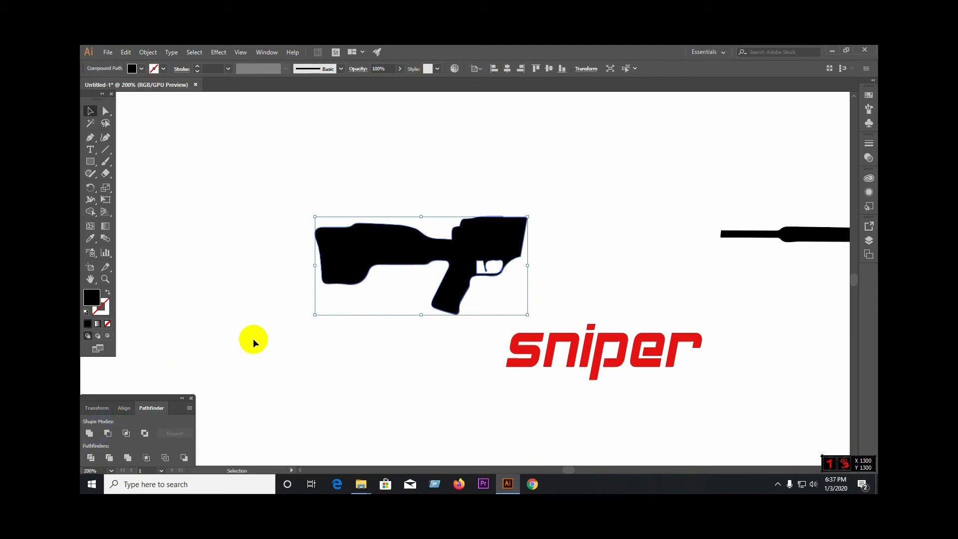
click(255, 316)
Step: Unite the pieces of the separate barrel section into a single shape
scroll(255, 314, down, 2)
drag(622, 296, 633, 298)
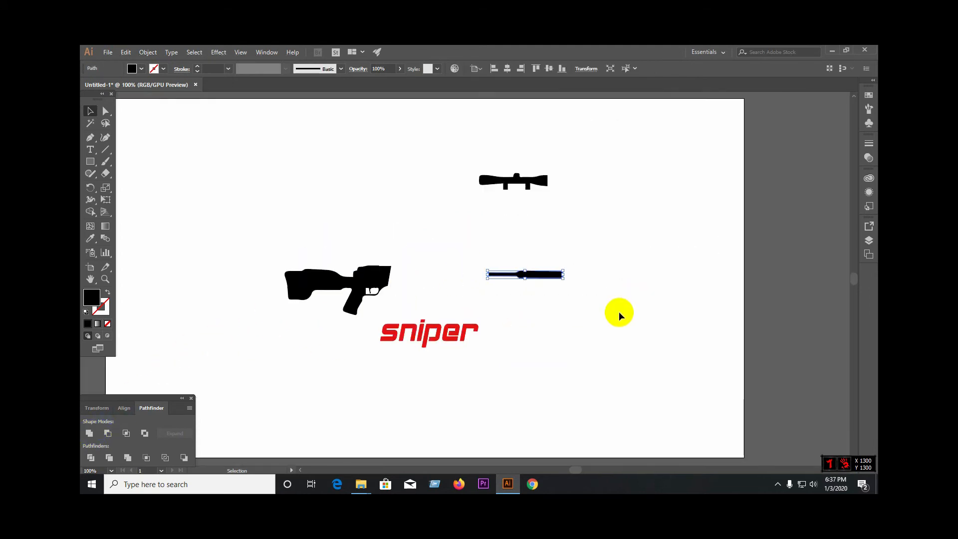
click(91, 433)
click(588, 362)
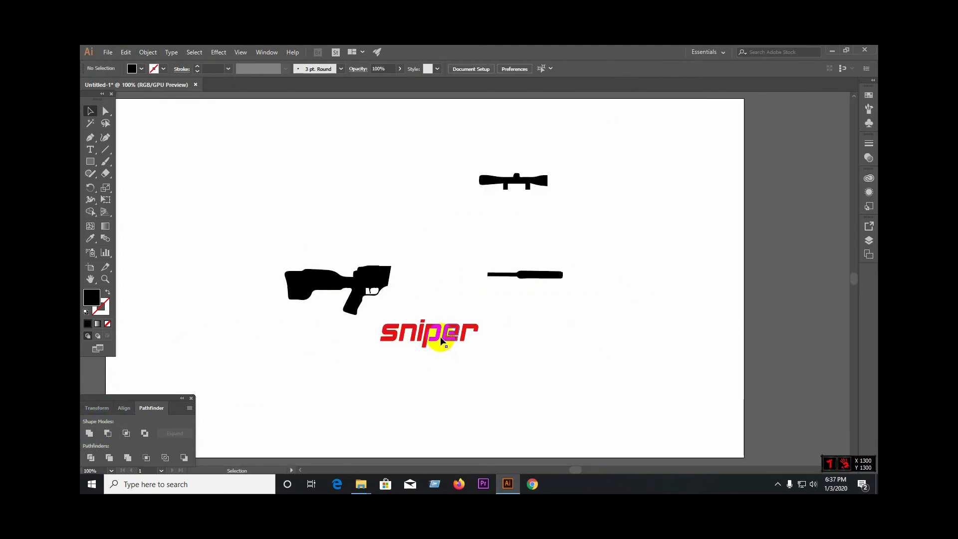
Step: Move the red "sniper" lettering into the gap between the rifle's rear section and the barrel
drag(441, 334, 449, 278)
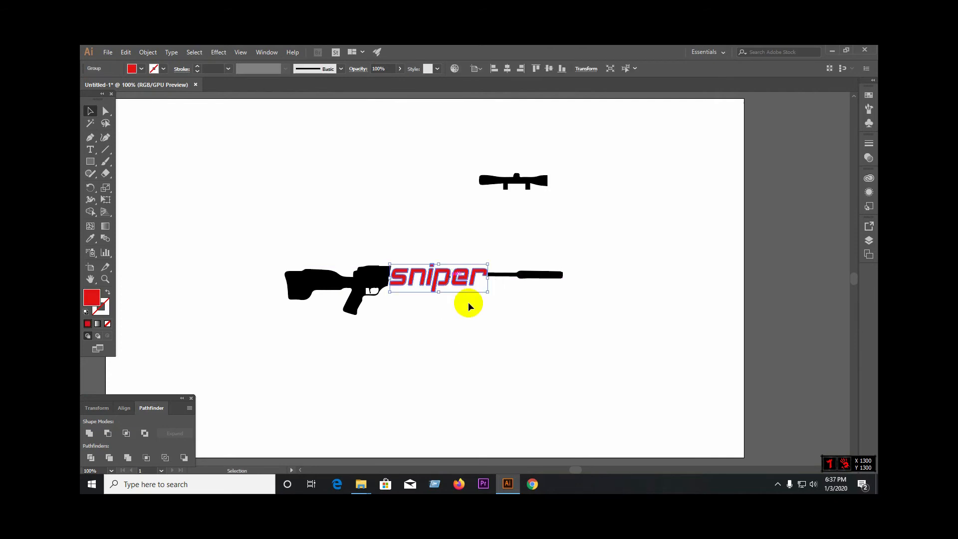
click(497, 315)
scroll(461, 310, down, 1)
scroll(412, 302, up, 3)
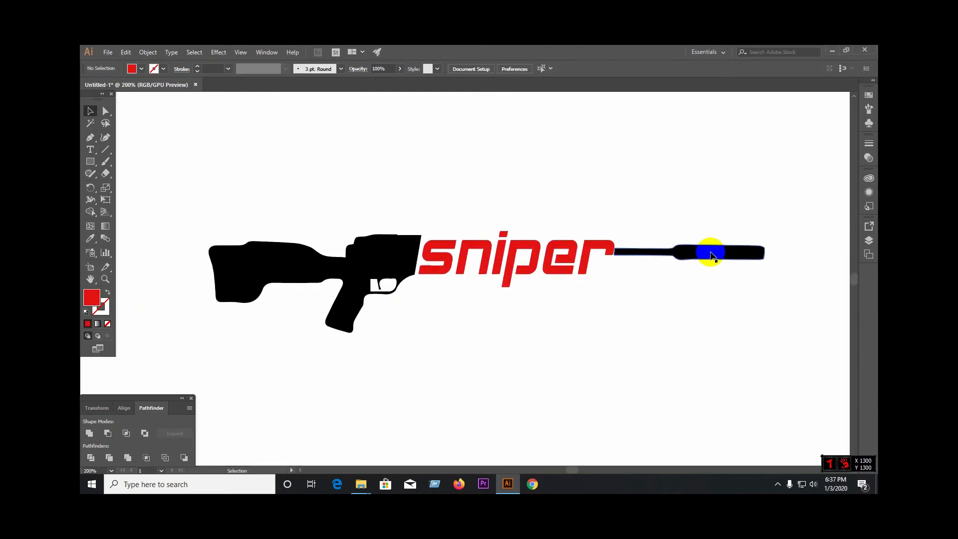
Step: Move the barrel up clear of the lettering, and draw a horizontal line through the r along its arm's lower edge
drag(654, 254, 678, 192)
click(637, 299)
scroll(606, 261, up, 3)
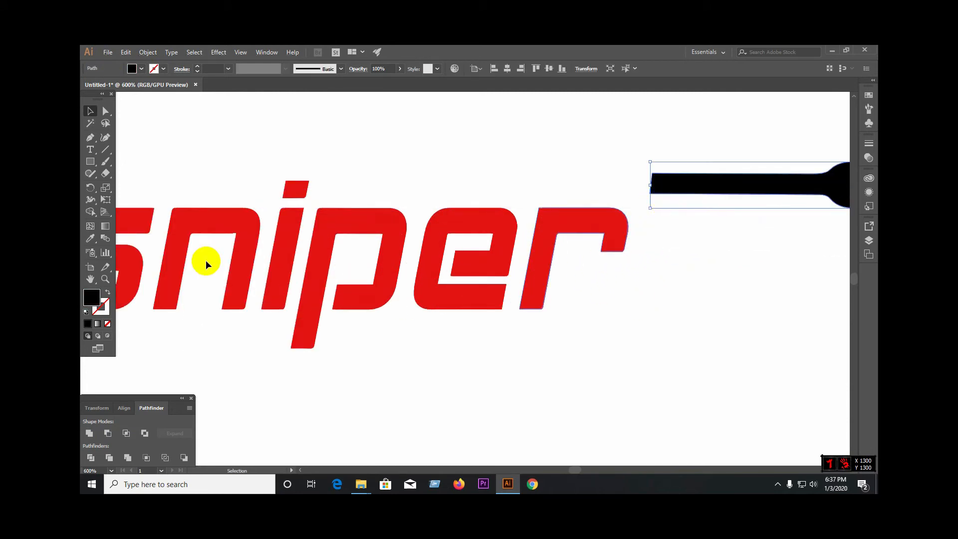
click(105, 149)
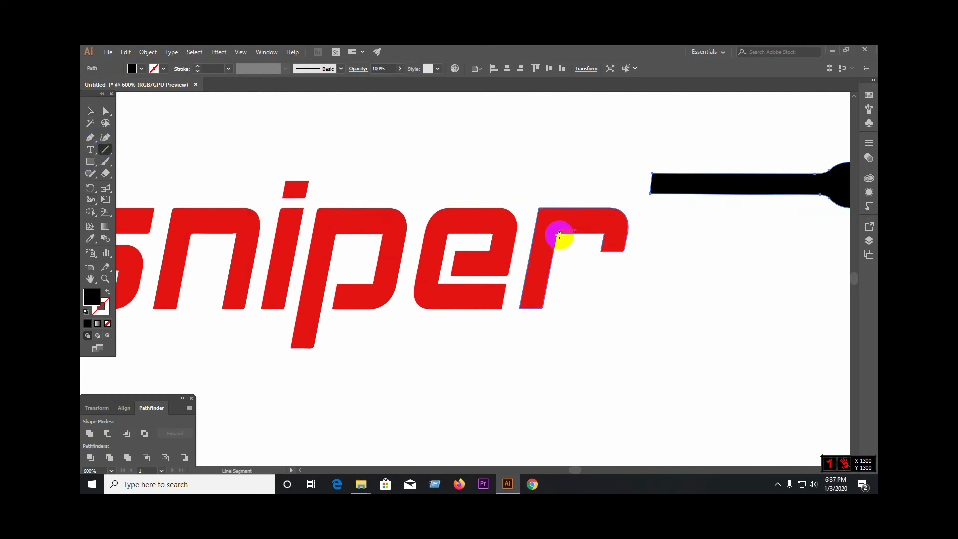
drag(561, 234, 661, 232)
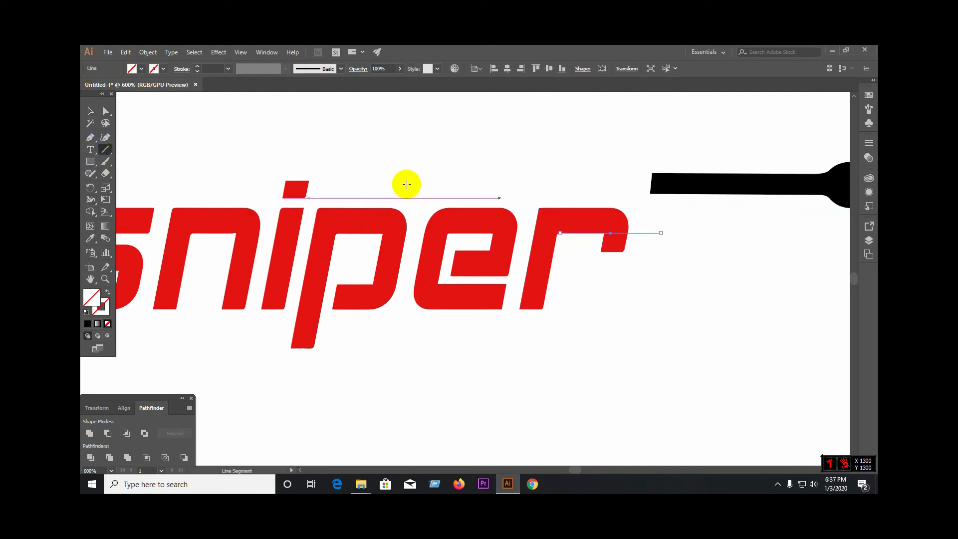
Step: Divide the lettering along the horizontal line, ungroup the result, and delete the r's hanging tip below the line
click(90, 111)
drag(621, 294, 578, 192)
click(91, 458)
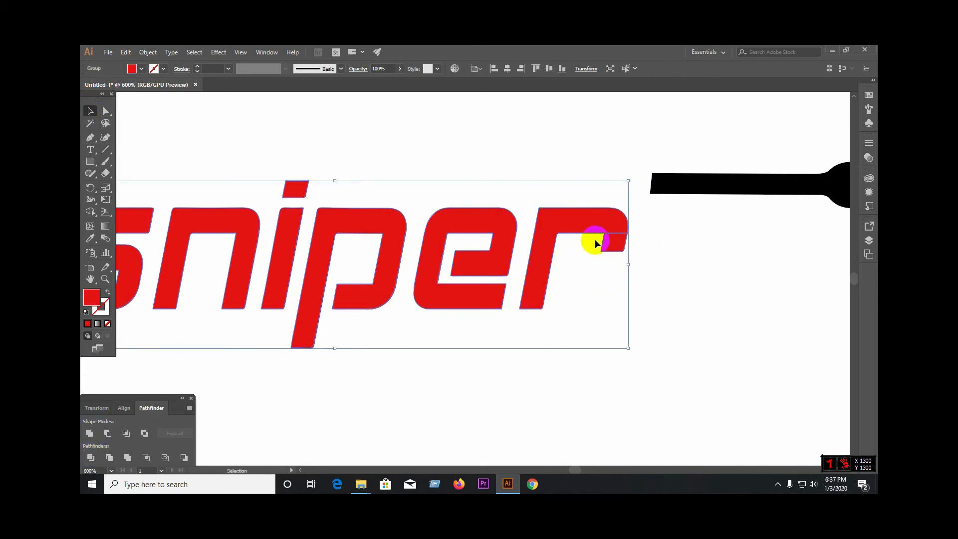
right_click(593, 226)
click(642, 300)
click(648, 301)
click(622, 248)
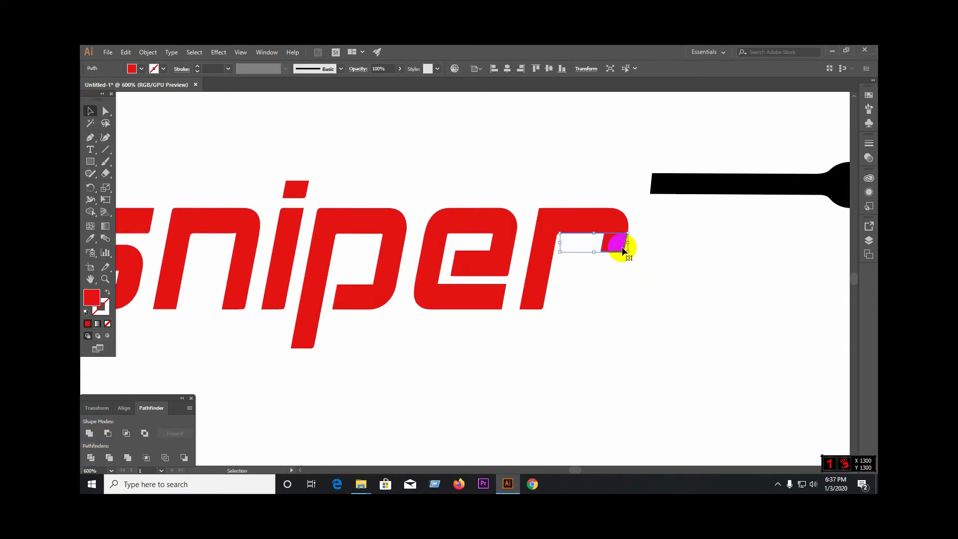
key(Delete)
Step: Overlap the barrel's thin end with the r's arm, and stretch the barrel's height to match the arm's thickness
drag(659, 187, 581, 227)
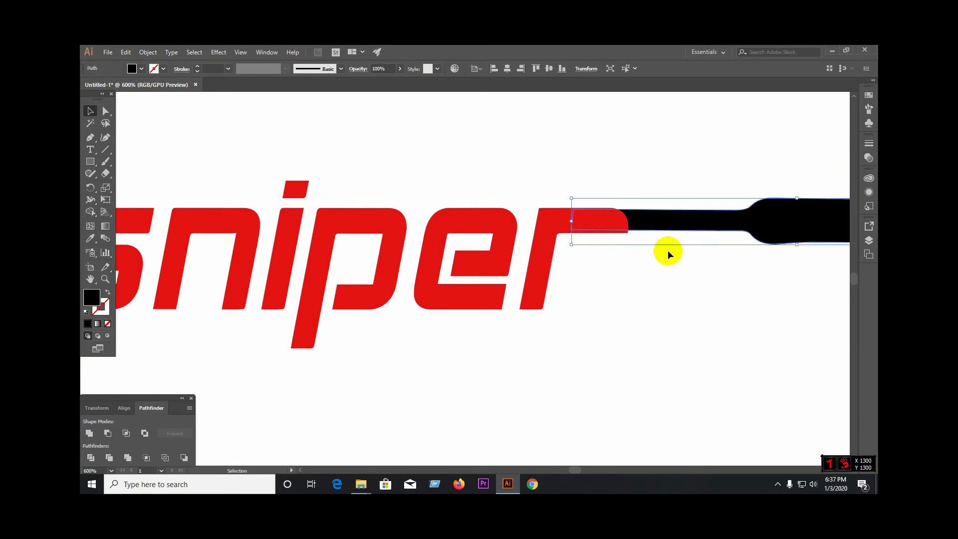
click(616, 282)
click(646, 220)
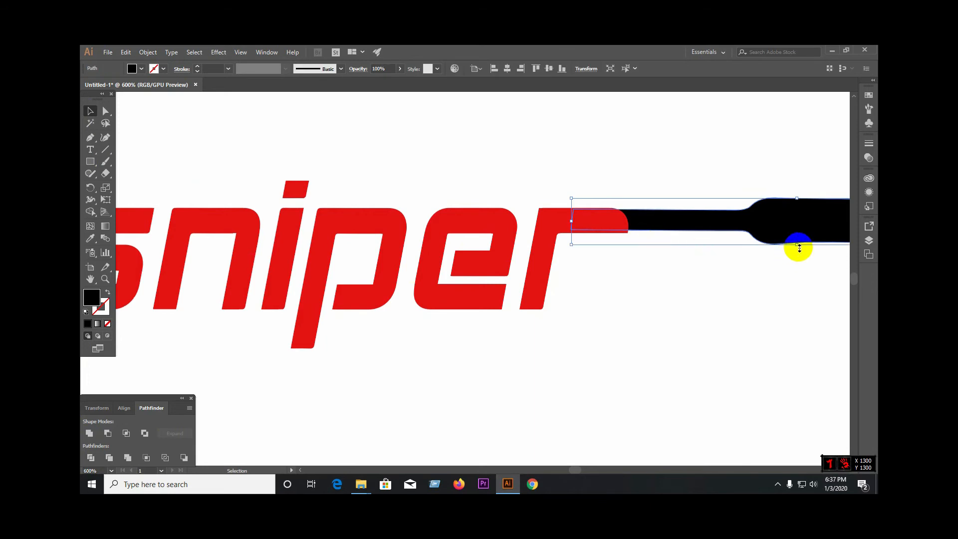
drag(799, 246, 798, 250)
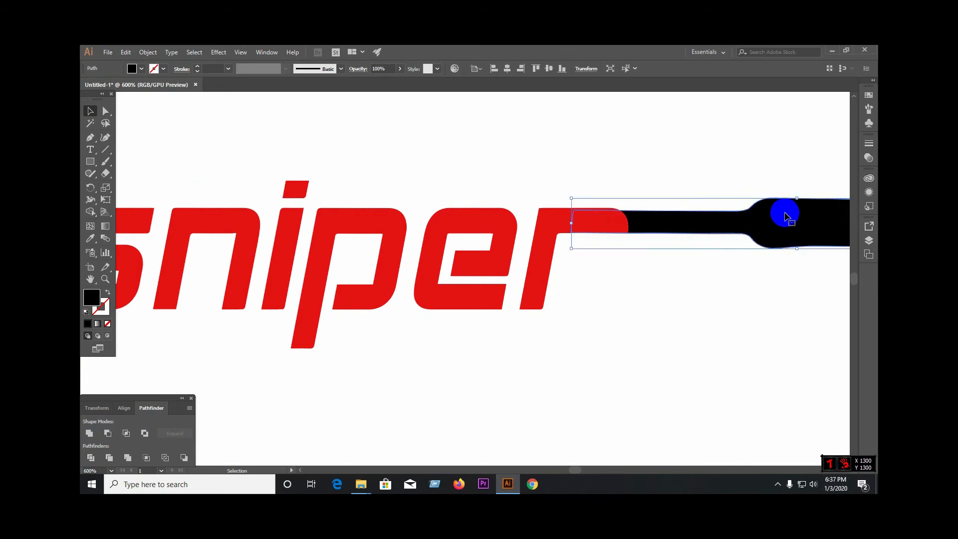
drag(797, 198, 798, 194)
click(642, 168)
Step: Unite the letter r and the barrel into one red shape
scroll(505, 214, down, 3)
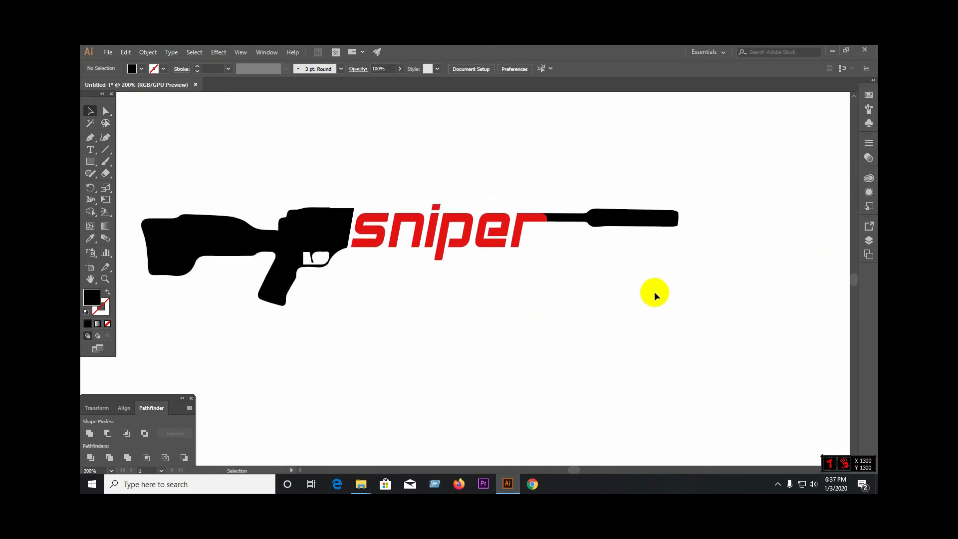
scroll(348, 224, up, 1)
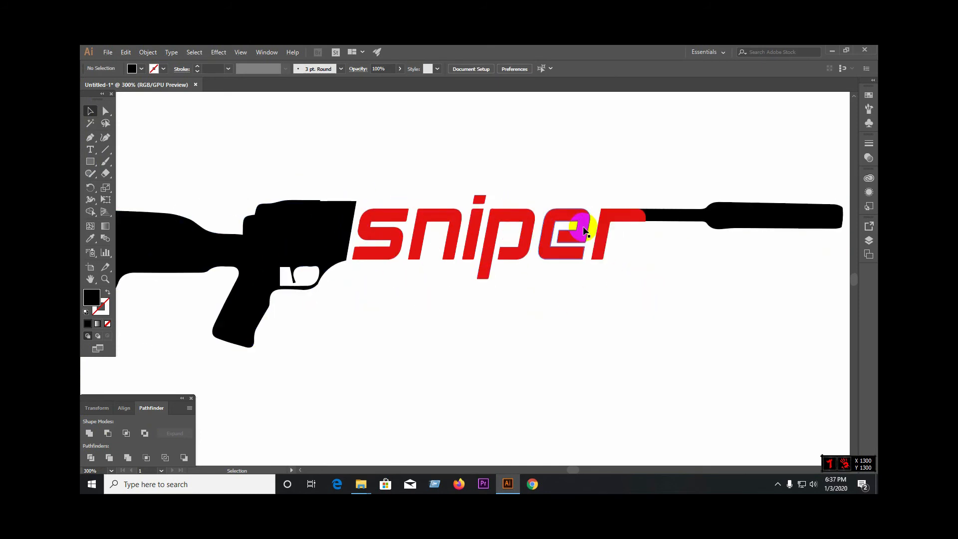
scroll(656, 269, down, 1)
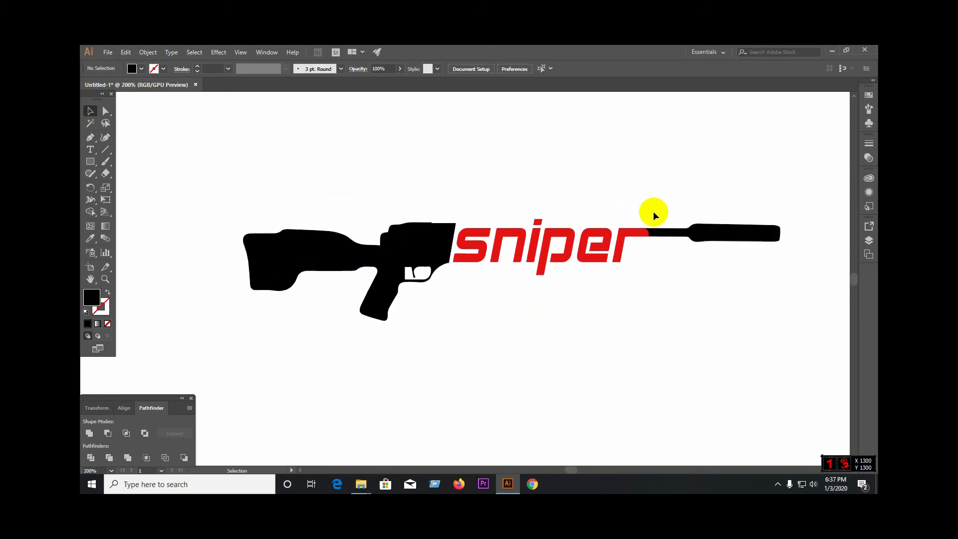
drag(643, 210, 655, 243)
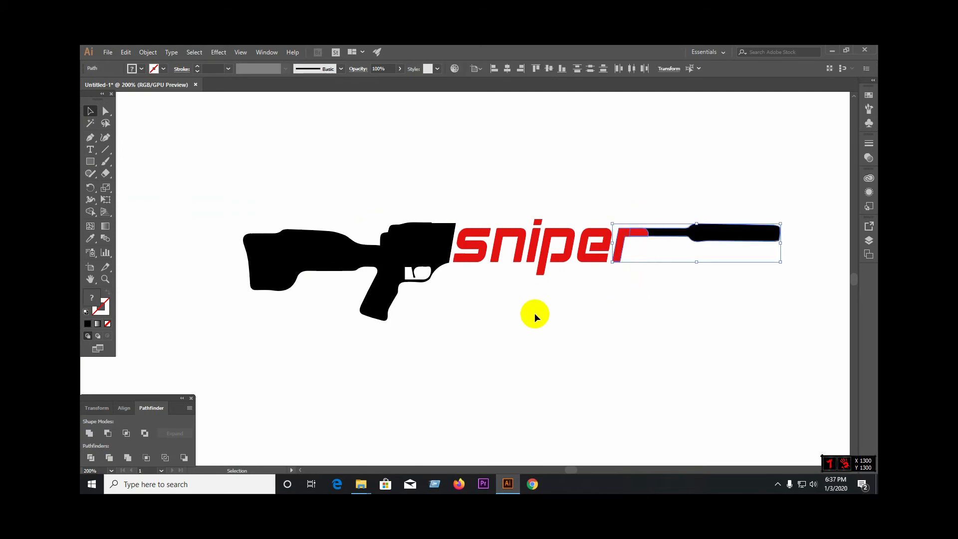
click(88, 434)
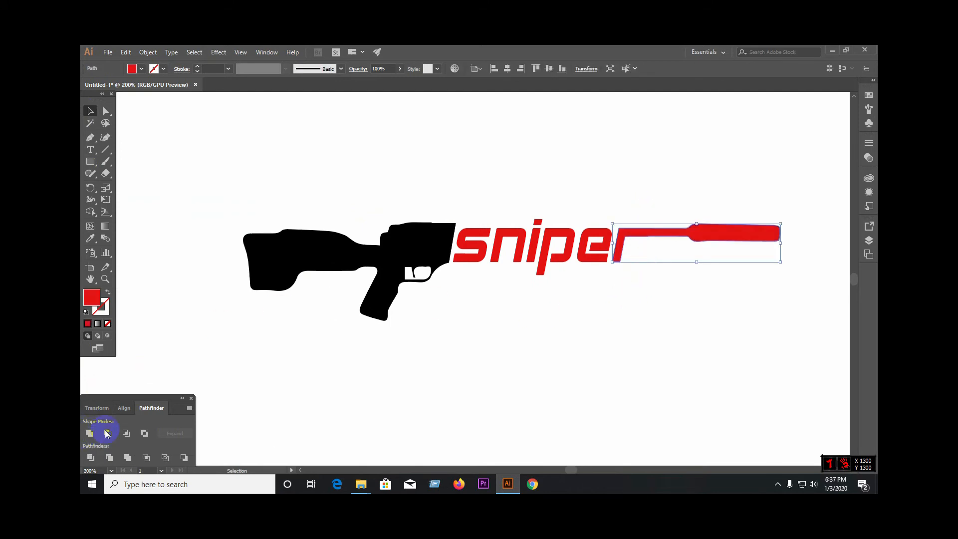
click(663, 290)
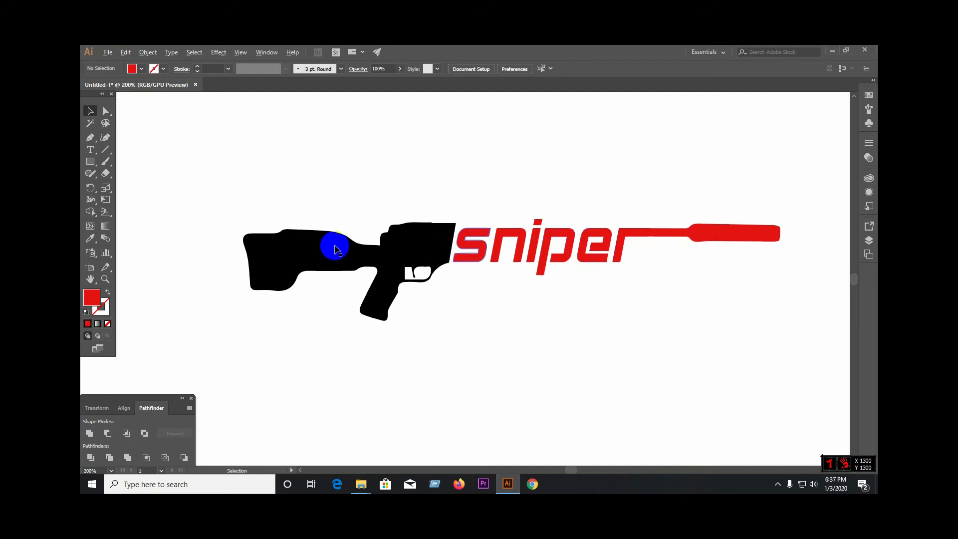
Step: Draw a closed four-corner shape with the Pen tool over the barrel's thick muzzle section, squaring off its rounded end
key(alt)
click(91, 141)
scroll(558, 294, down, 2)
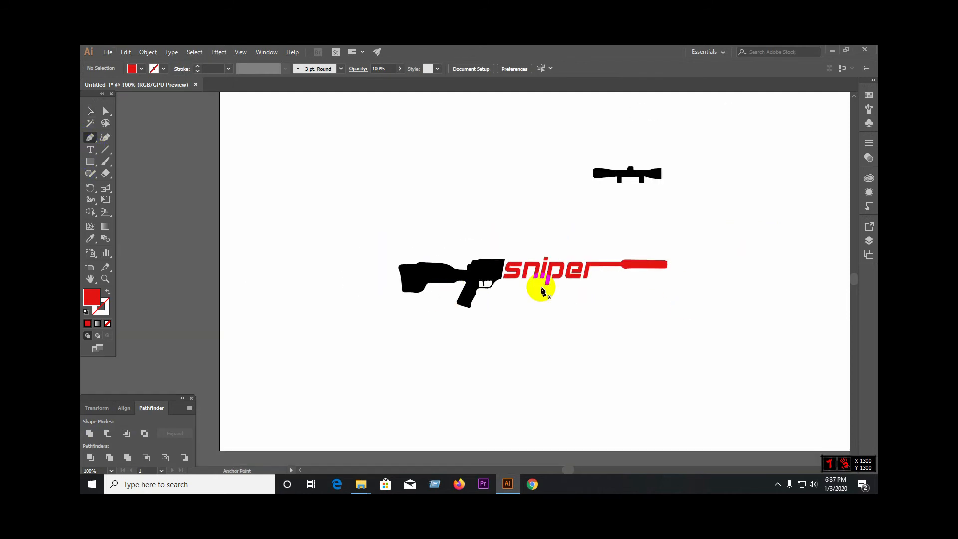
scroll(666, 265, up, 5)
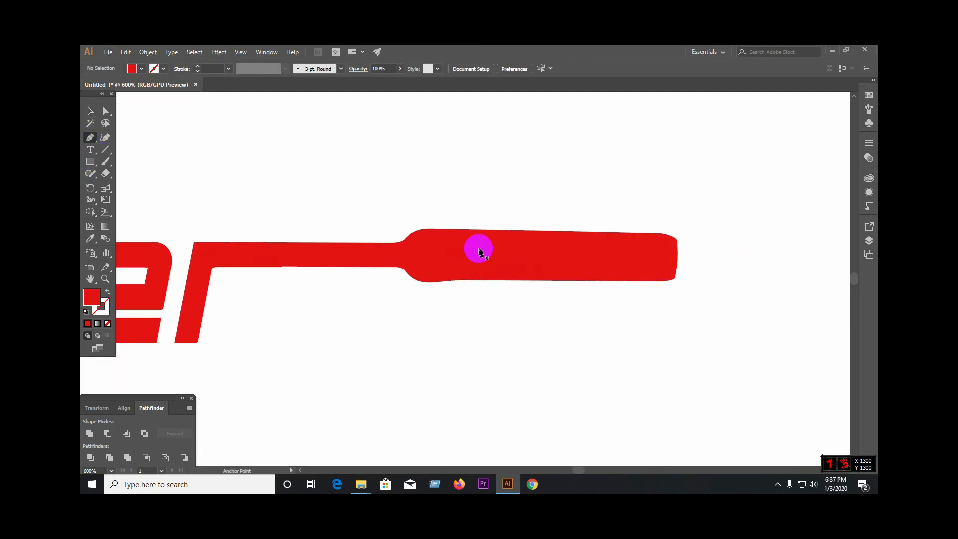
click(427, 228)
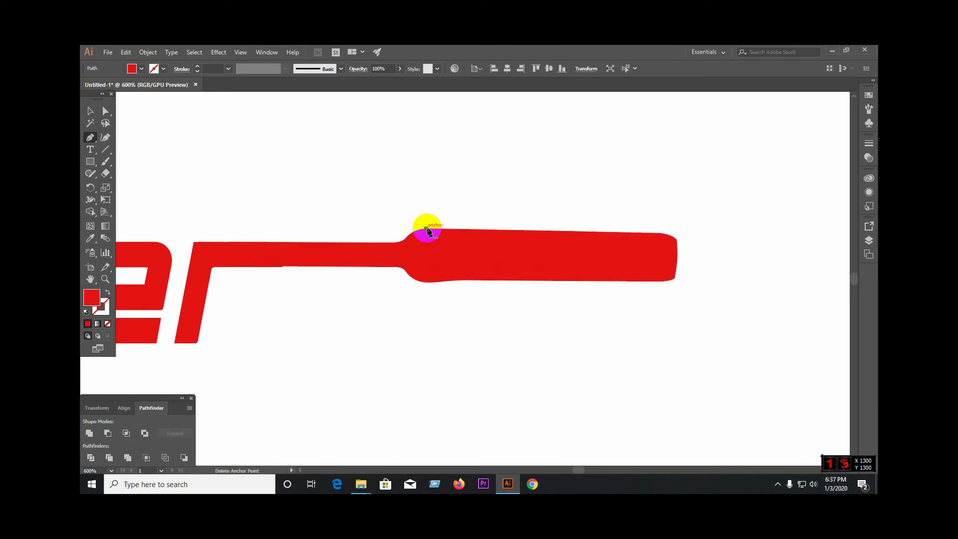
click(678, 231)
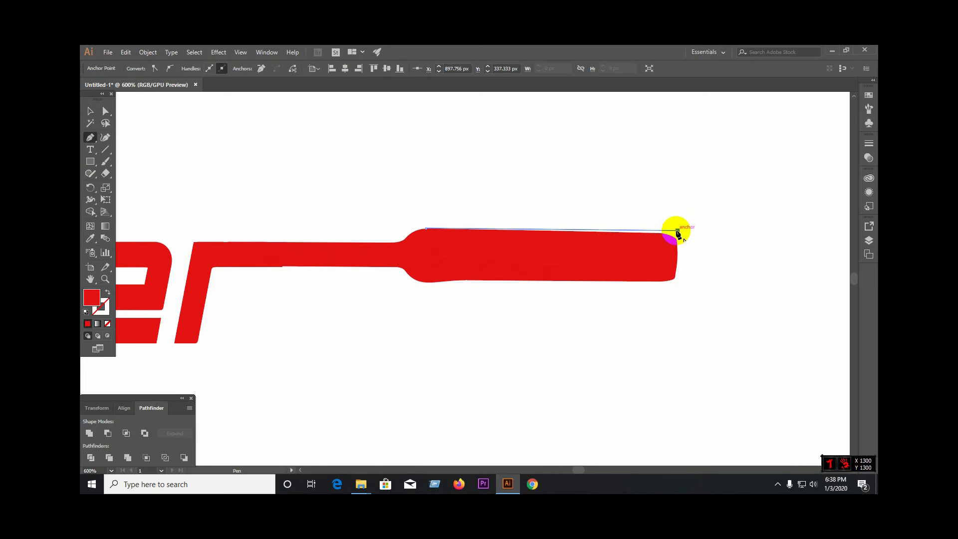
click(677, 282)
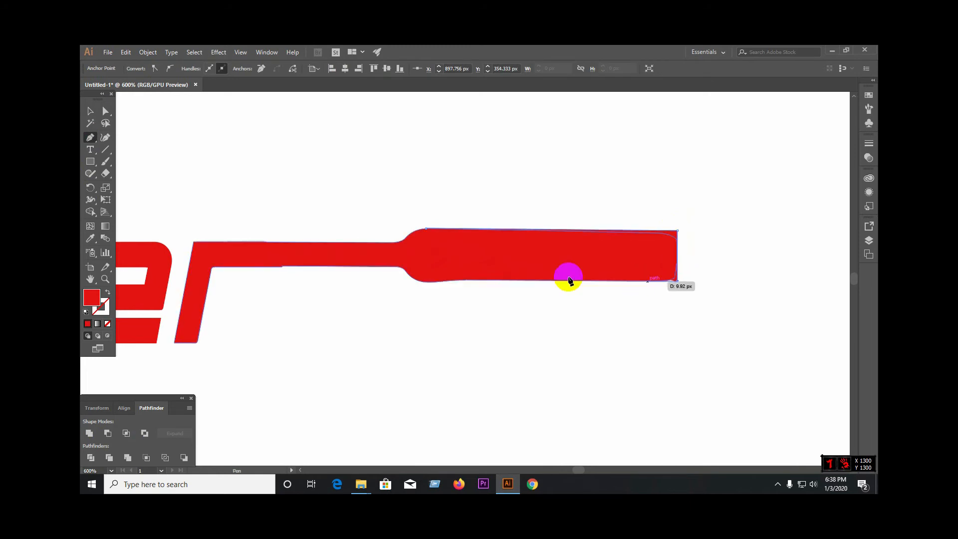
click(426, 282)
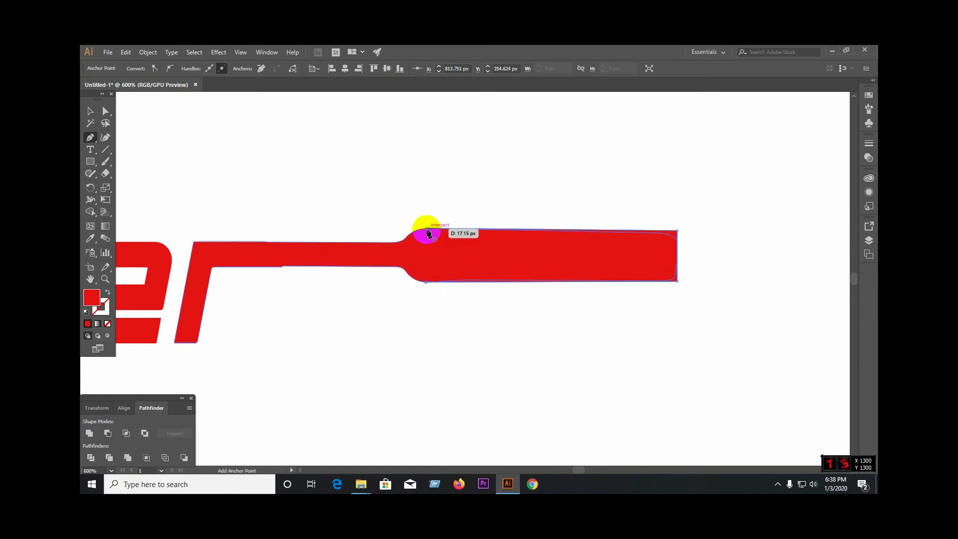
click(429, 231)
Step: Unite the four-corner muzzle shape with the combined r and barrel shape
click(91, 111)
click(434, 328)
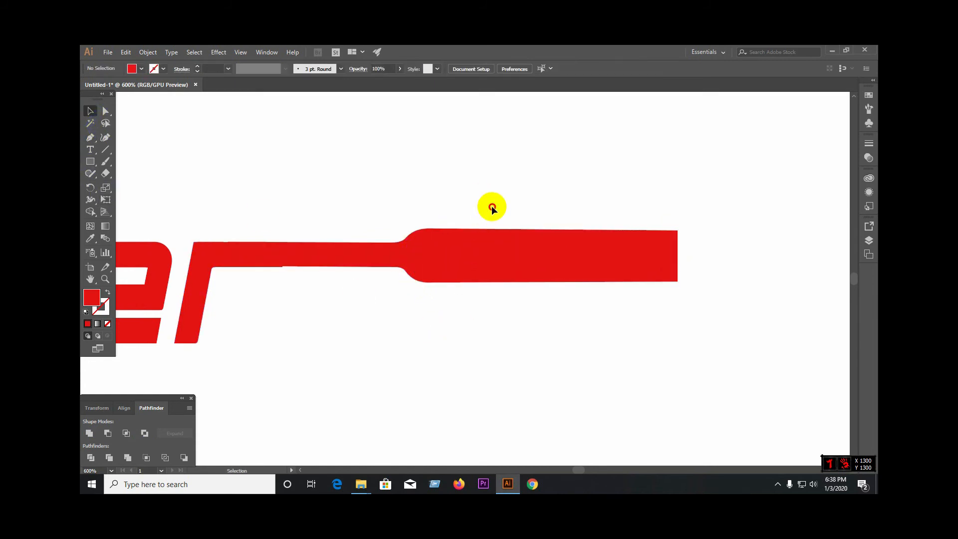
drag(492, 207, 623, 318)
click(87, 433)
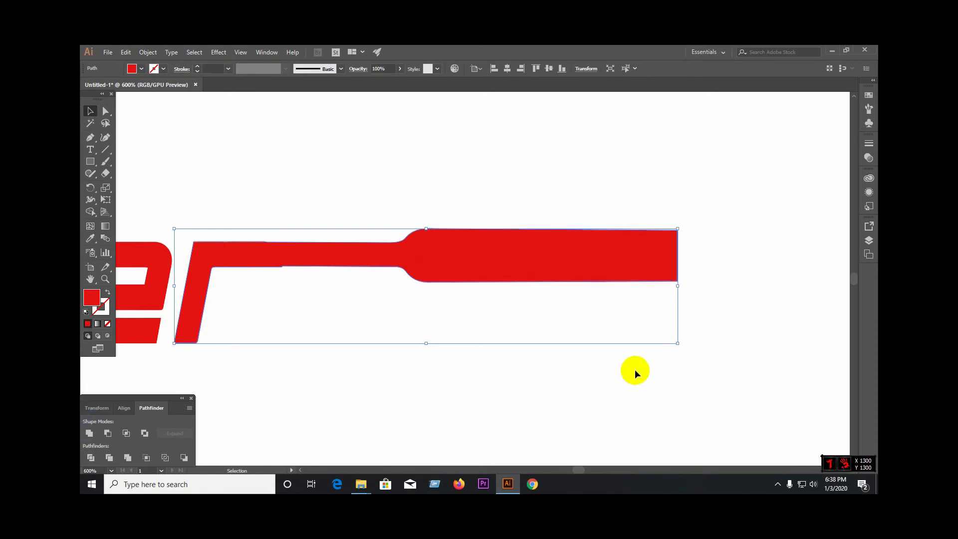
click(726, 370)
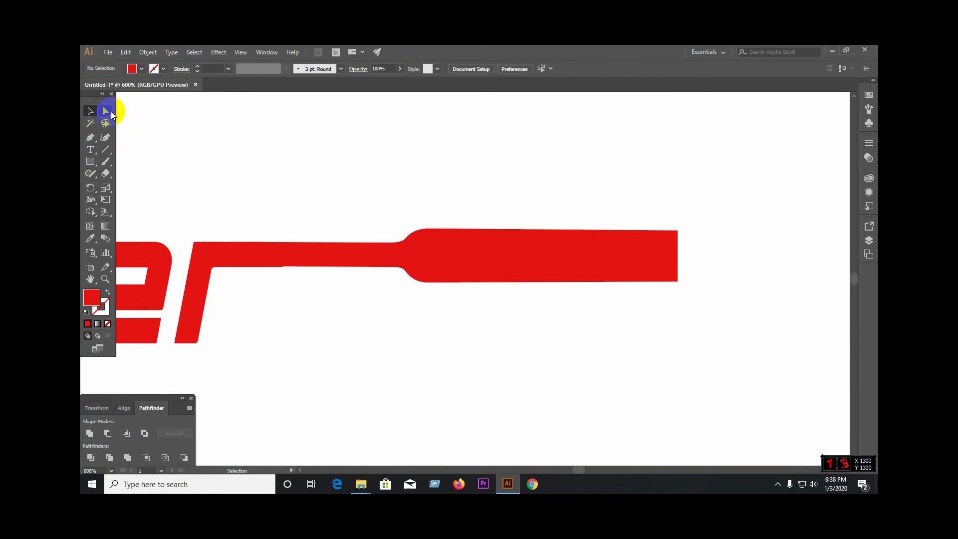
Step: Round the two corners at the free end of the barrel's muzzle section
click(111, 114)
click(653, 241)
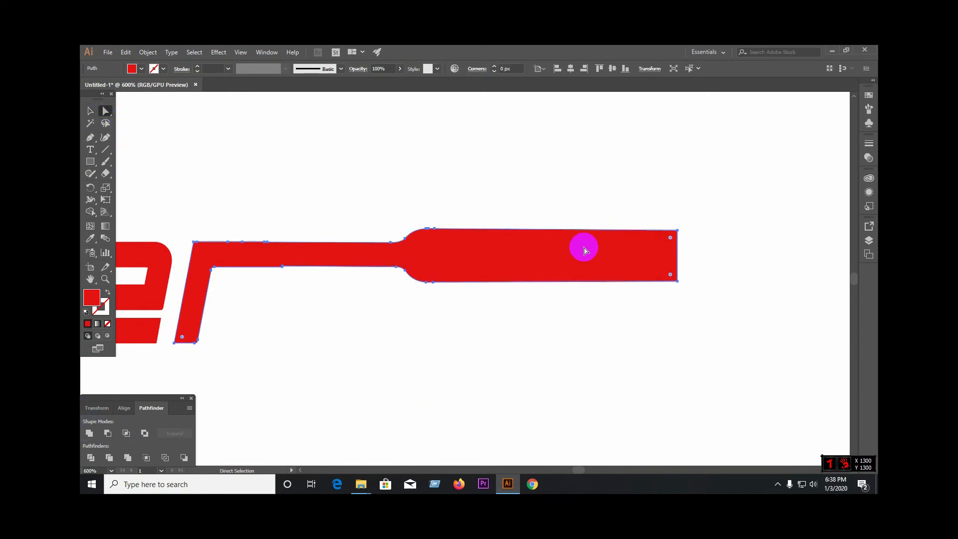
click(678, 232)
click(669, 274)
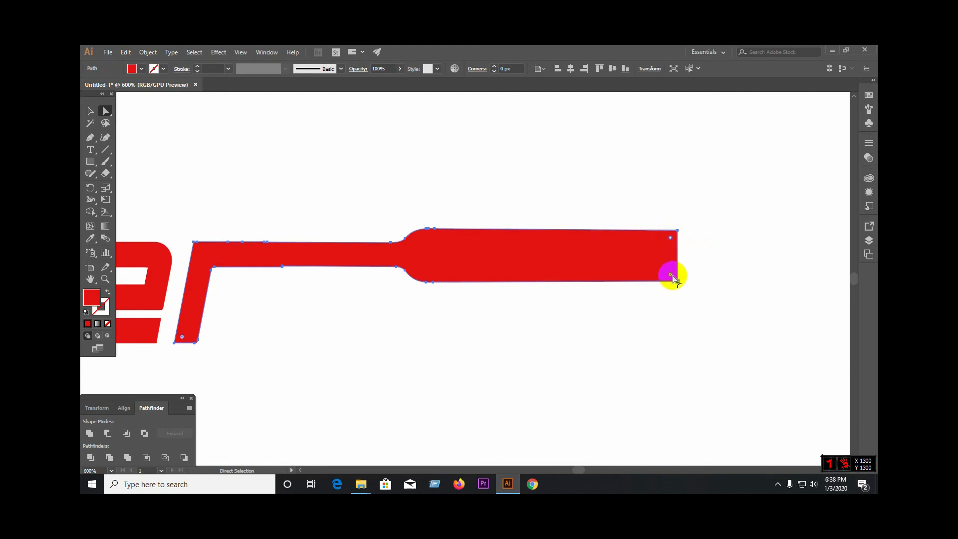
click(672, 243)
drag(670, 241, 659, 269)
click(672, 276)
click(646, 308)
scroll(646, 308, down, 3)
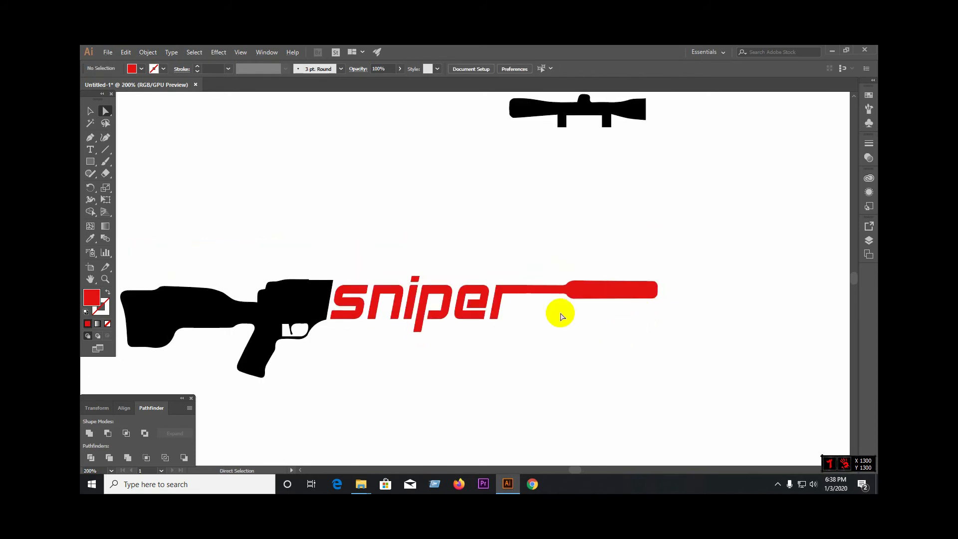
Step: Draw a closed four-corner shape with the Pen tool over the thin barrel section, from the r's arm to the muzzle's base
scroll(514, 315, up, 3)
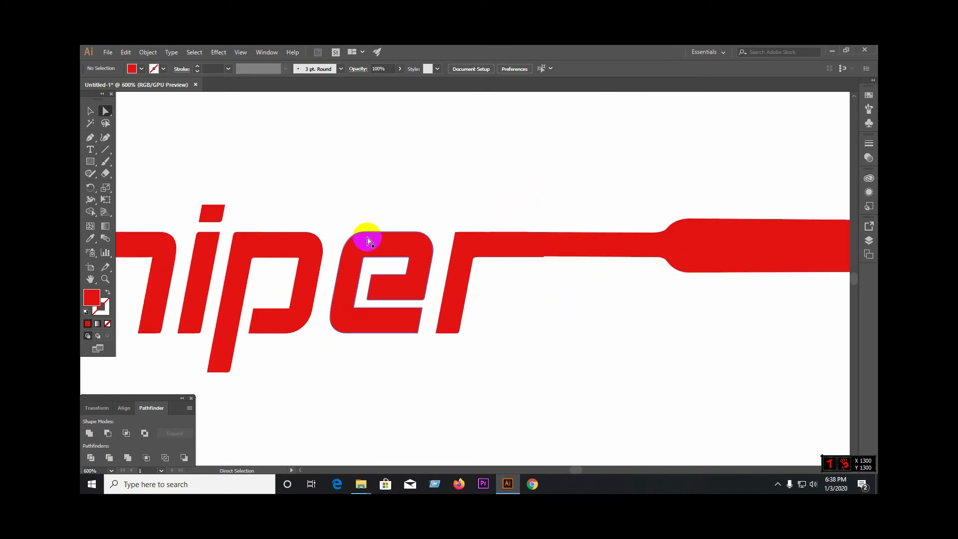
scroll(487, 235, up, 4)
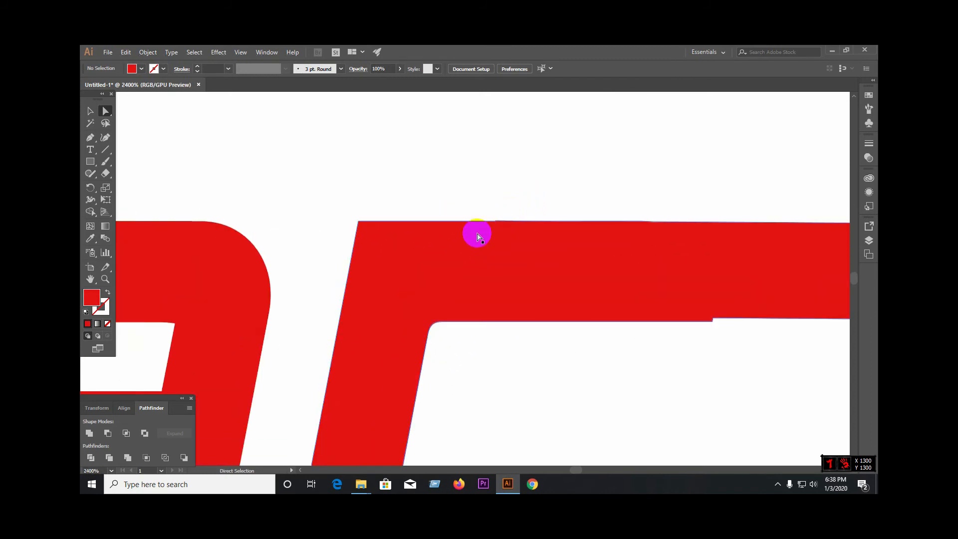
scroll(464, 275, down, 3)
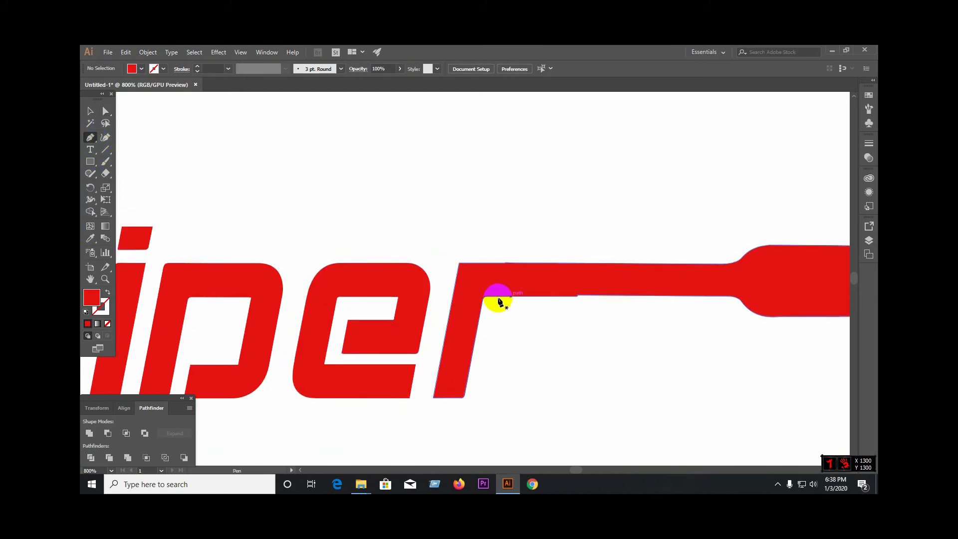
click(487, 297)
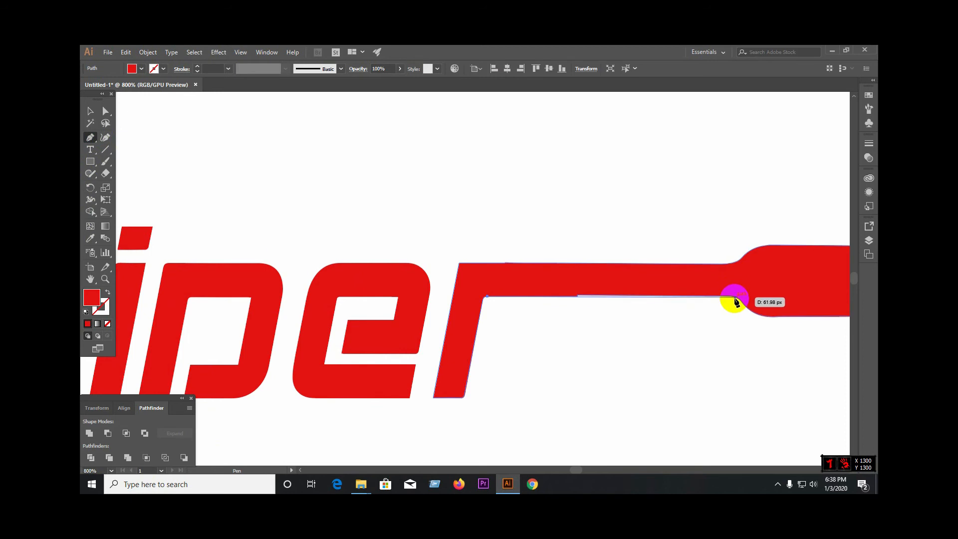
click(736, 298)
click(731, 263)
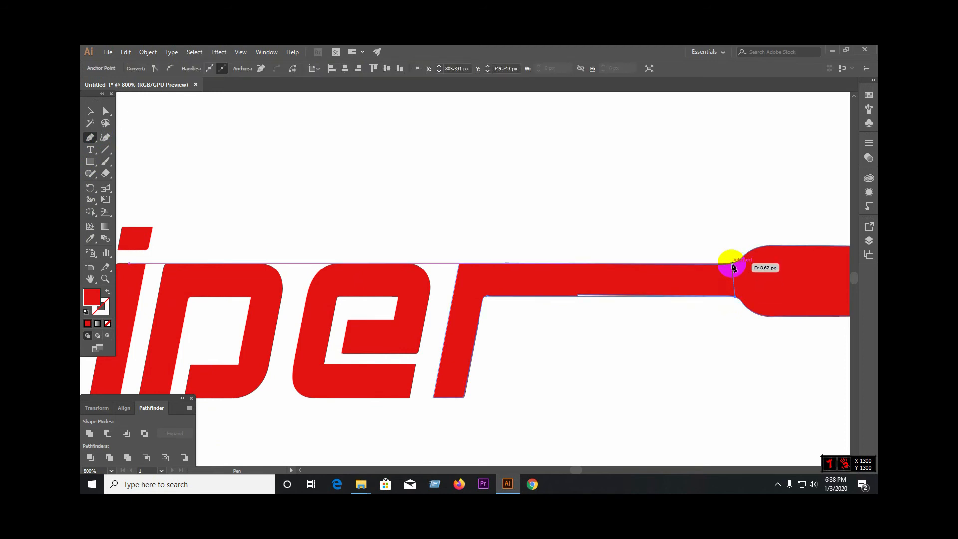
click(460, 263)
click(488, 297)
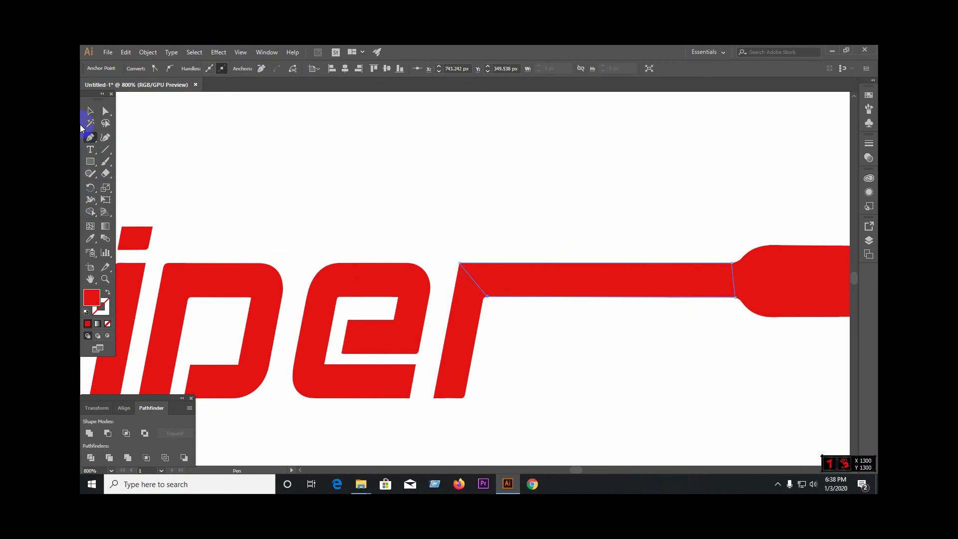
Step: Divide the r-and-barrel shape along the outline of the four-corner shape, and ungroup the resulting pieces
click(89, 111)
click(514, 262)
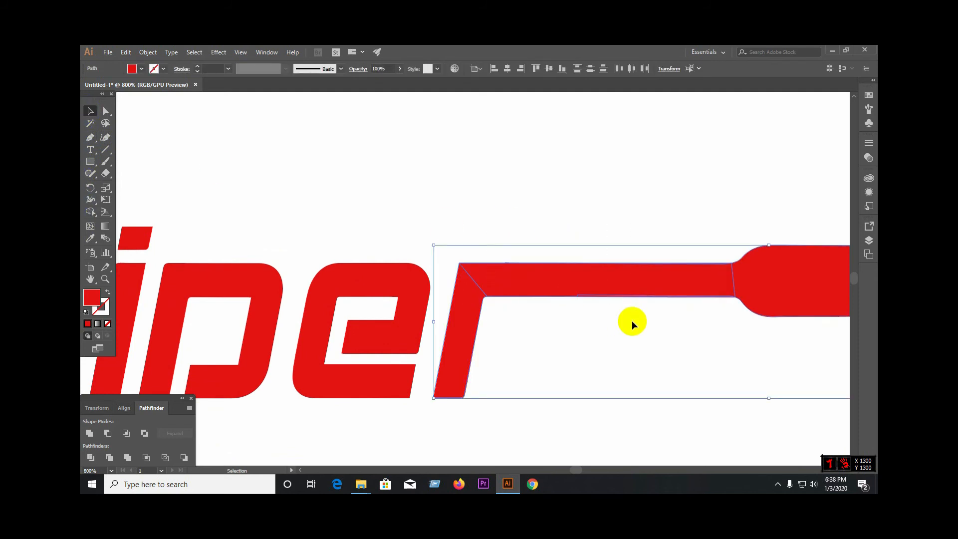
right_click(607, 286)
click(637, 361)
click(637, 363)
Step: Clean up the thin sliver on the r's top edge, and unite the r's stem, thin barrel section and muzzle
scroll(581, 283, up, 2)
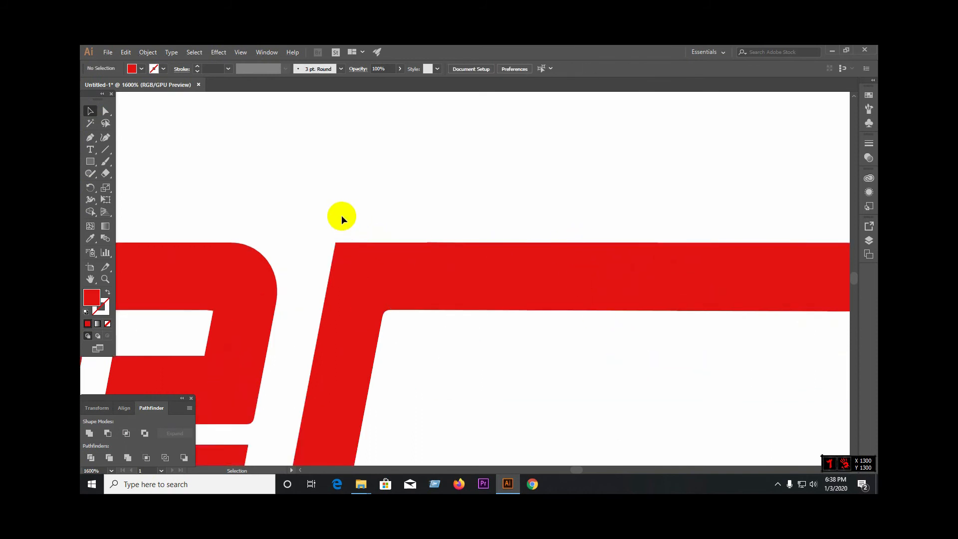
scroll(428, 224, up, 3)
click(428, 270)
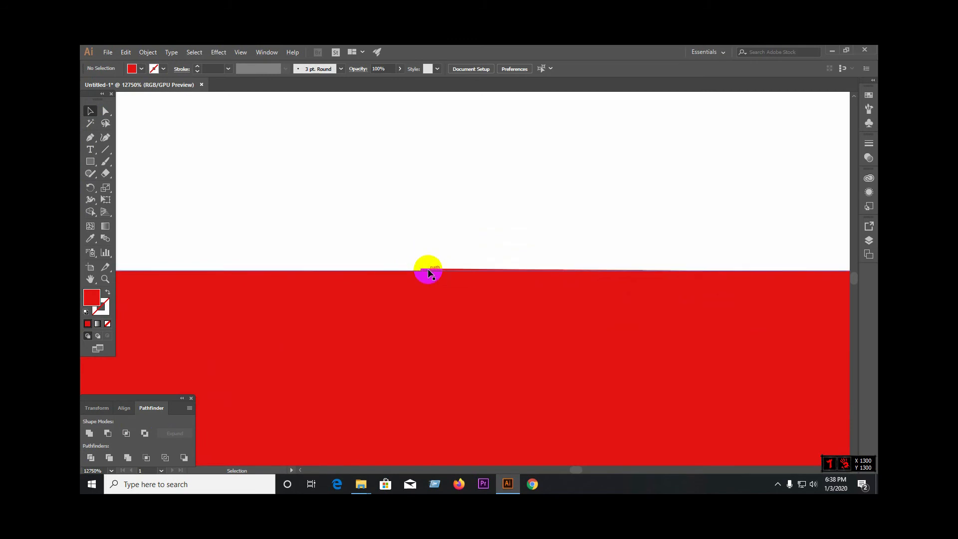
click(427, 270)
scroll(527, 330, down, 10)
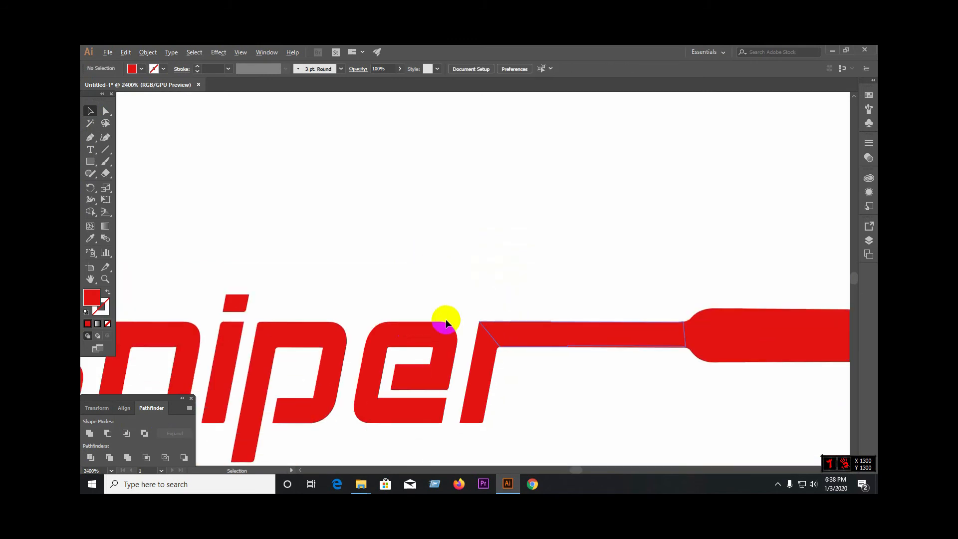
drag(499, 296, 697, 370)
click(91, 434)
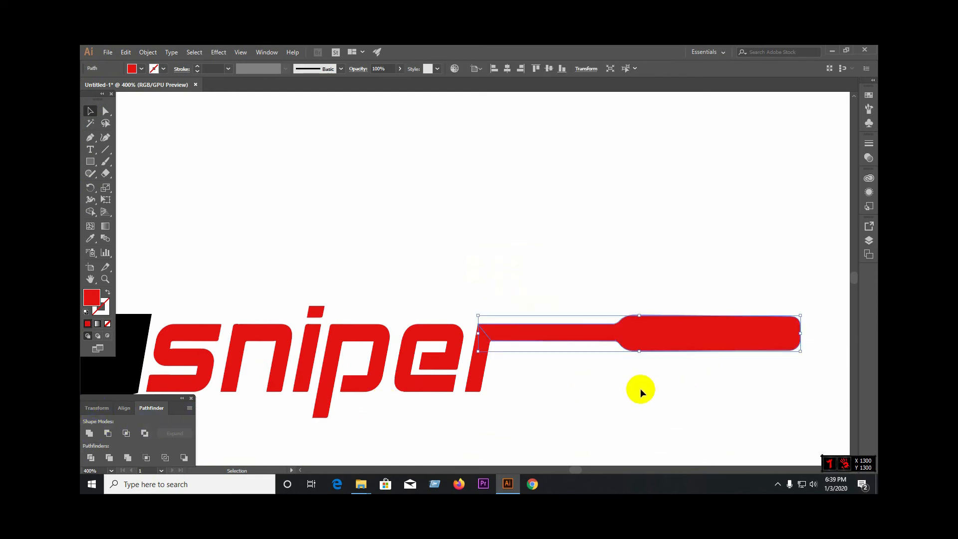
click(641, 386)
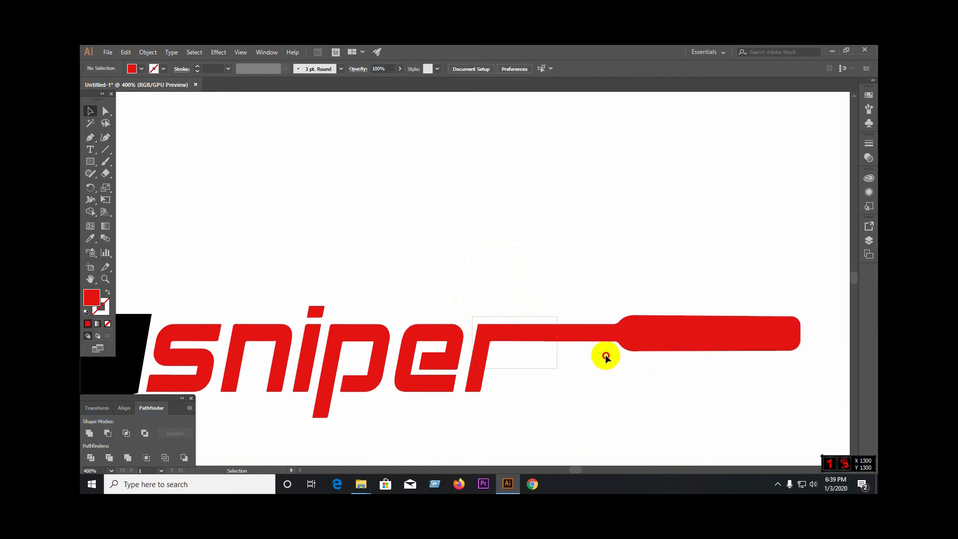
drag(723, 385, 724, 386)
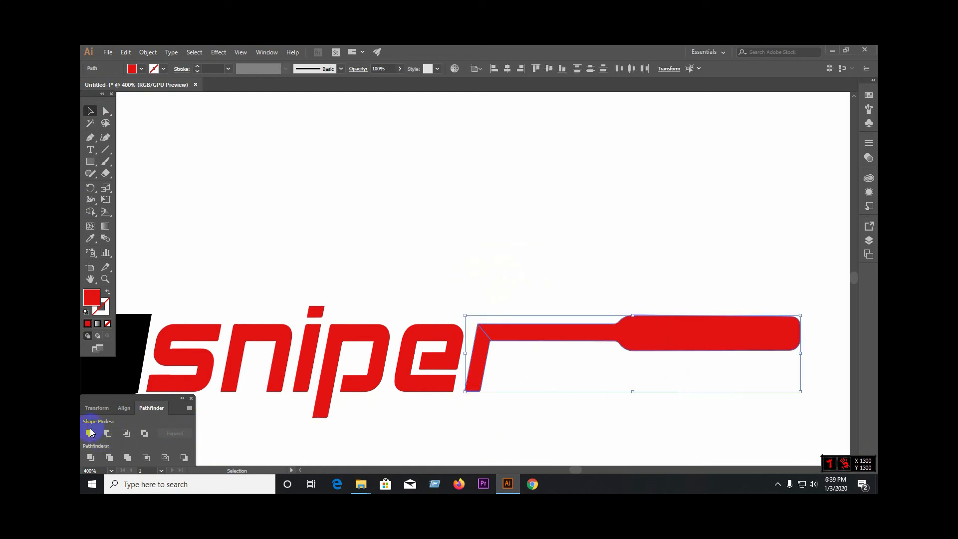
click(663, 391)
Step: Move the black scope down onto the lettering so its two mounts rest on the letters n and p
key(ctrl+1)
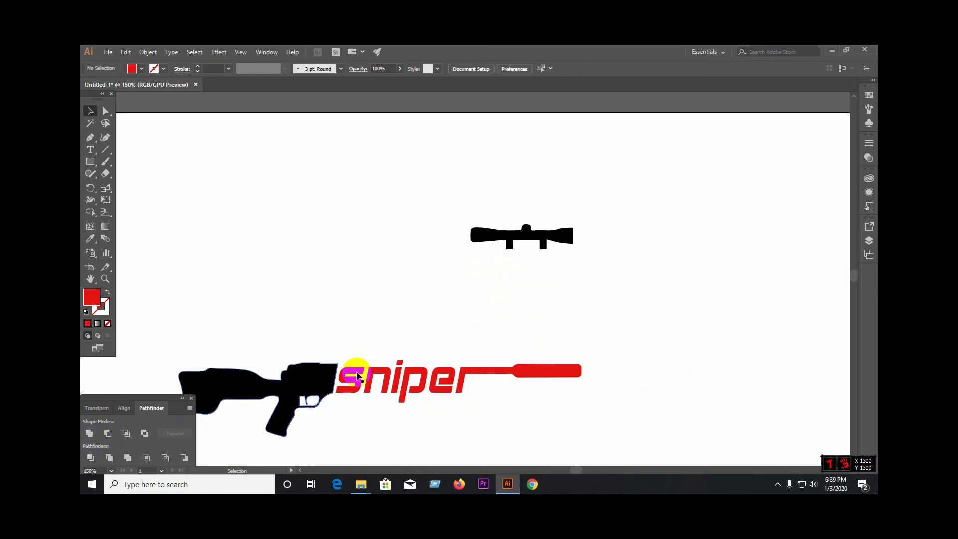
drag(569, 281, 481, 349)
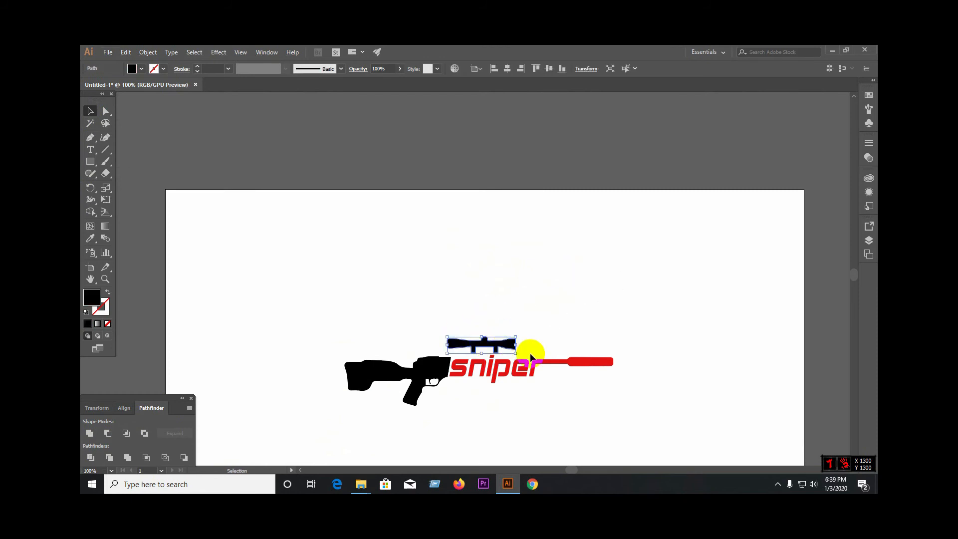
click(556, 348)
scroll(475, 375, up, 8)
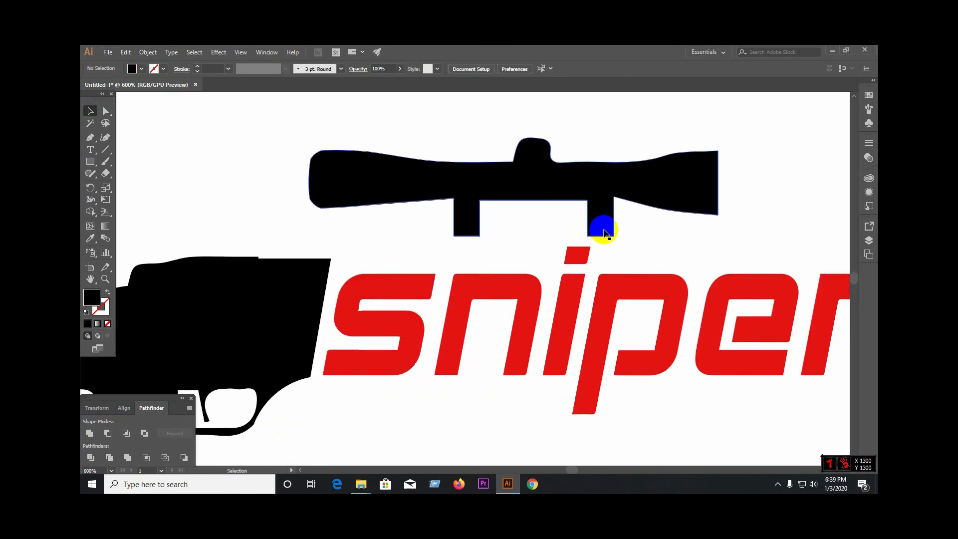
drag(605, 233, 626, 268)
click(605, 177)
key(ctrl+1)
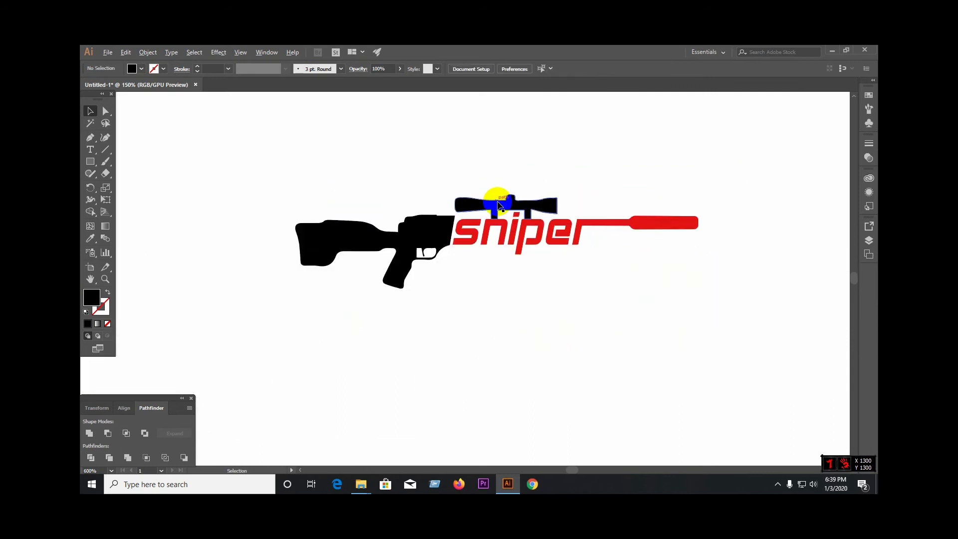
scroll(513, 249, up, 4)
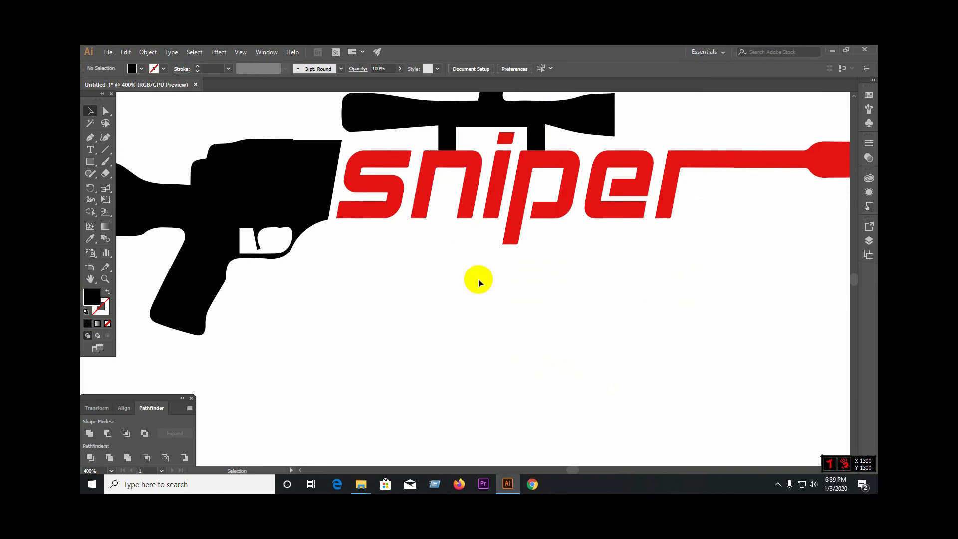
scroll(477, 280, down, 1)
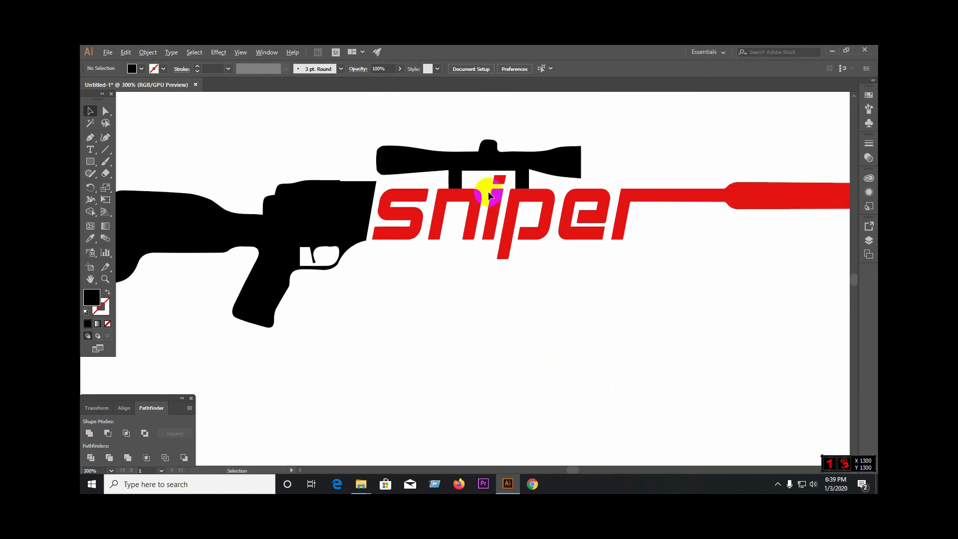
Step: Try to unite the scope with the letters n and p
click(456, 185)
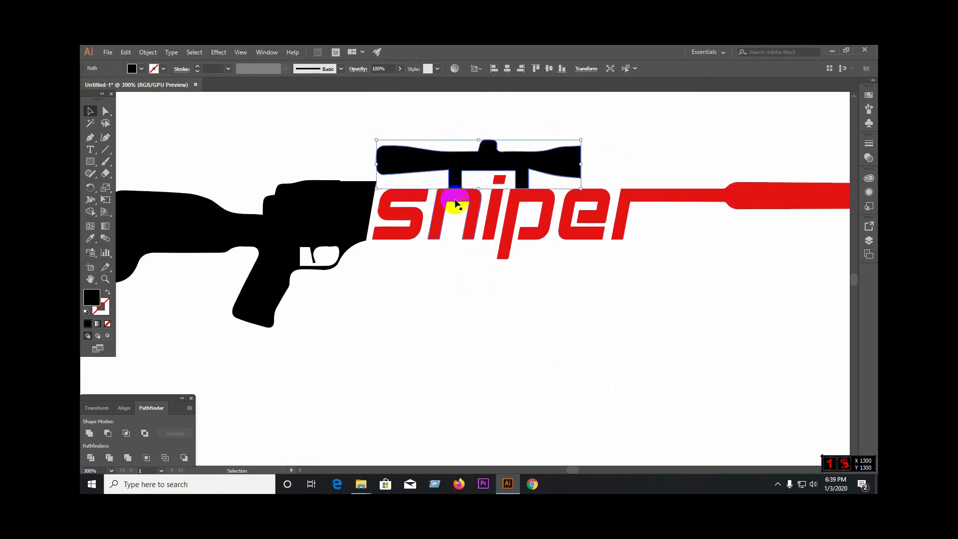
shift+click(456, 202)
shift+click(519, 201)
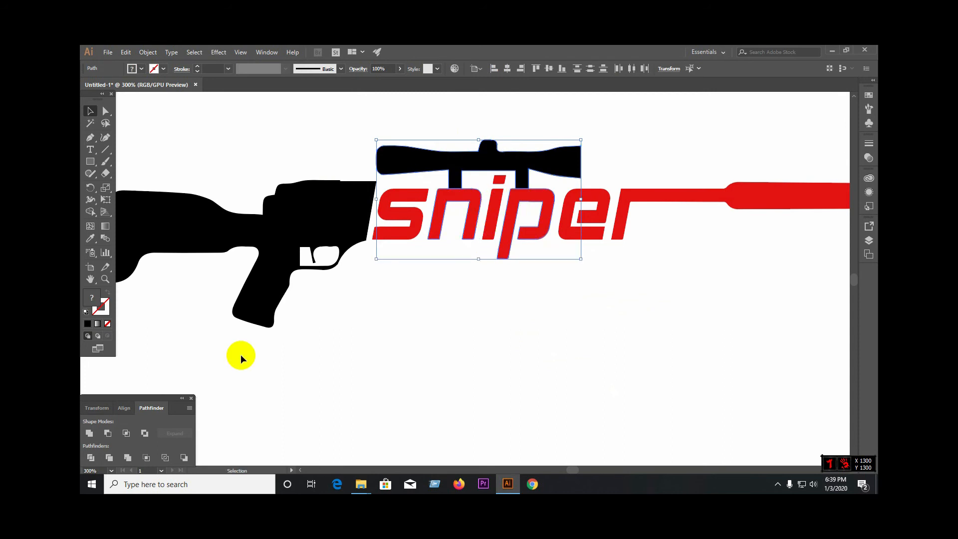
click(88, 433)
click(487, 332)
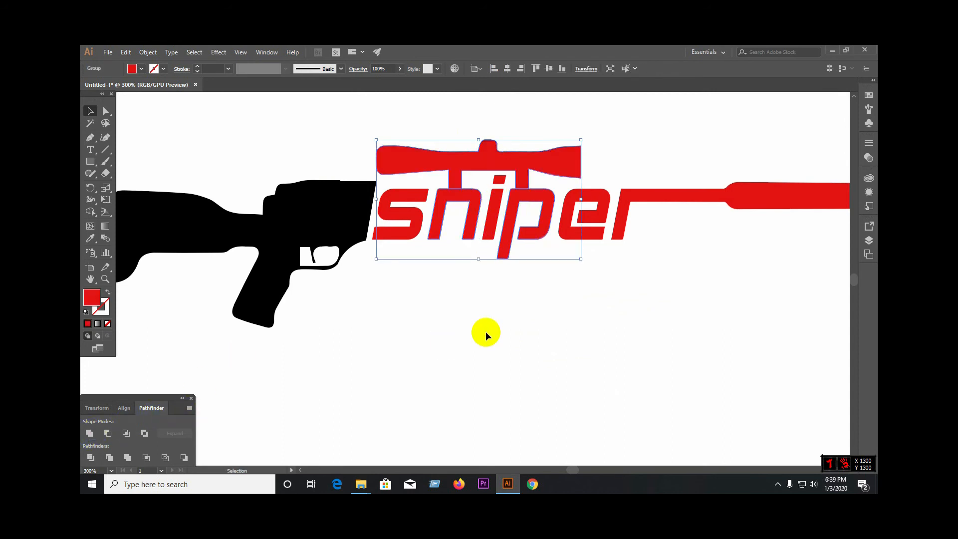
scroll(482, 334, down, 2)
scroll(507, 271, up, 4)
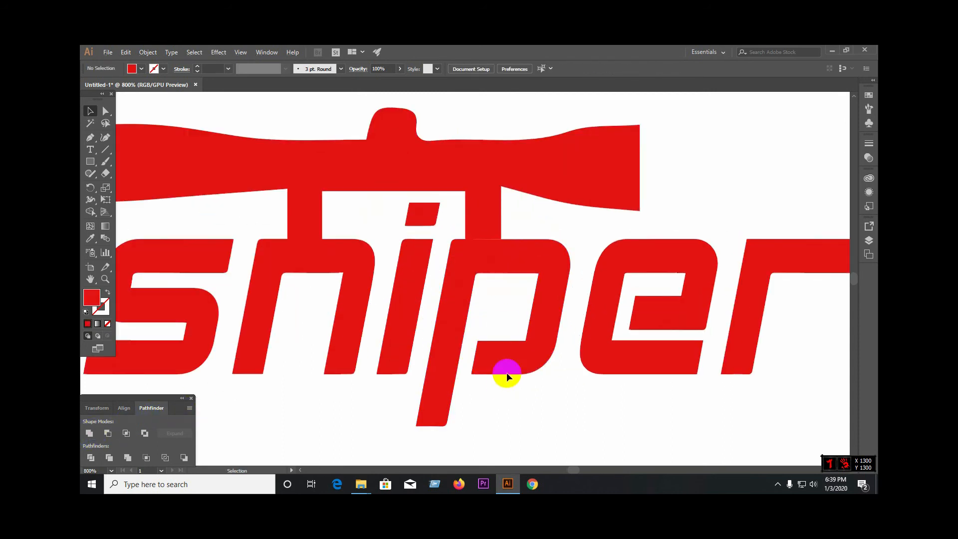
key(ctrl+z)
Step: Adjust the scope's height so its mounts sit flush against the top edges of the n and p
click(493, 290)
click(490, 218)
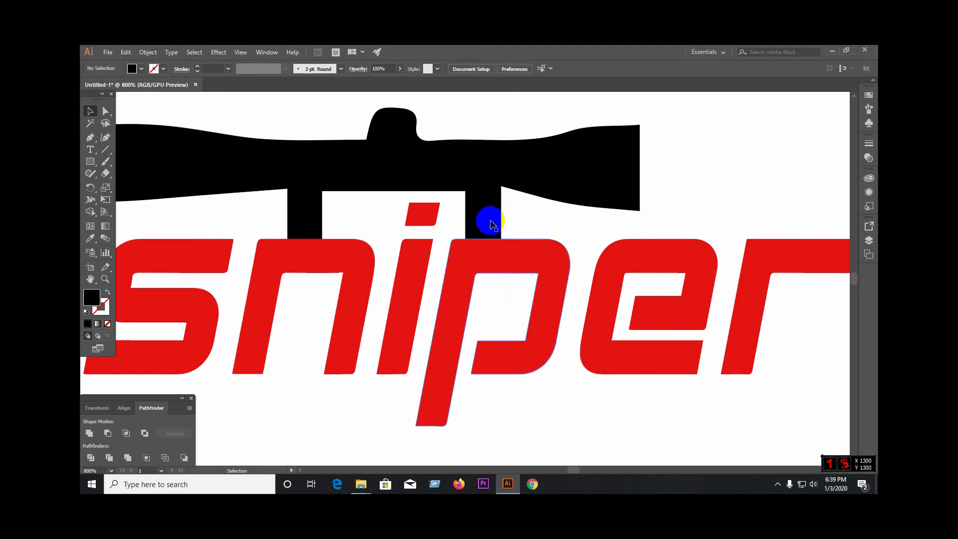
drag(489, 220, 490, 224)
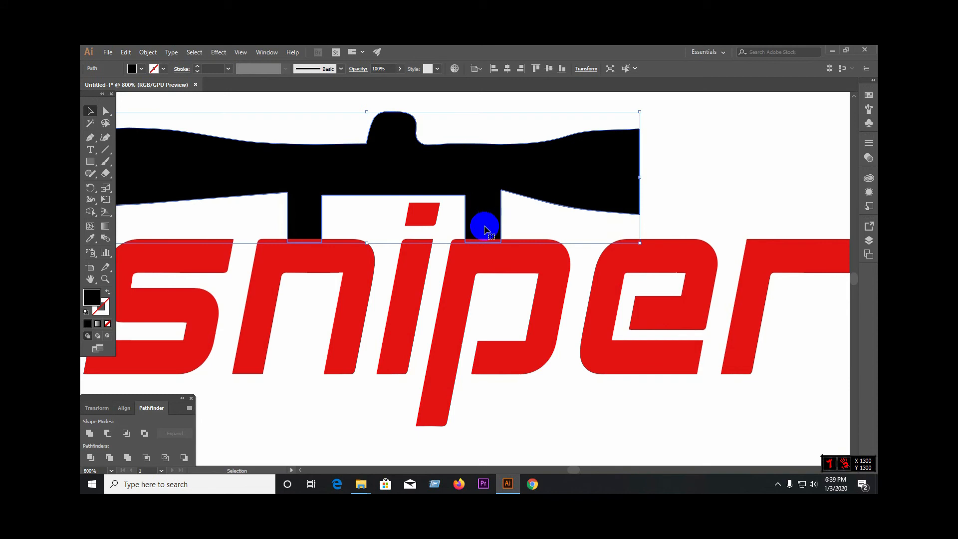
scroll(481, 231, up, 3)
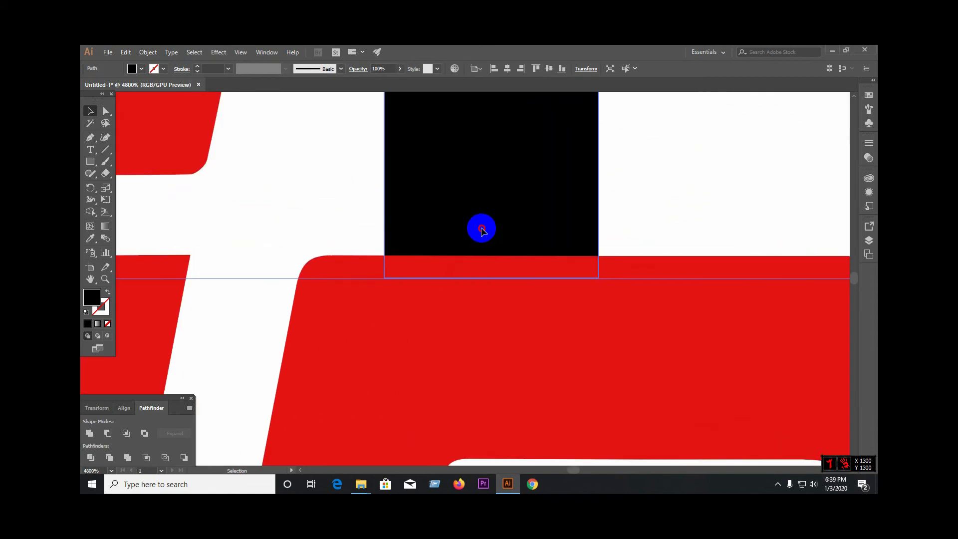
drag(482, 231, 482, 208)
click(614, 207)
scroll(606, 214, down, 5)
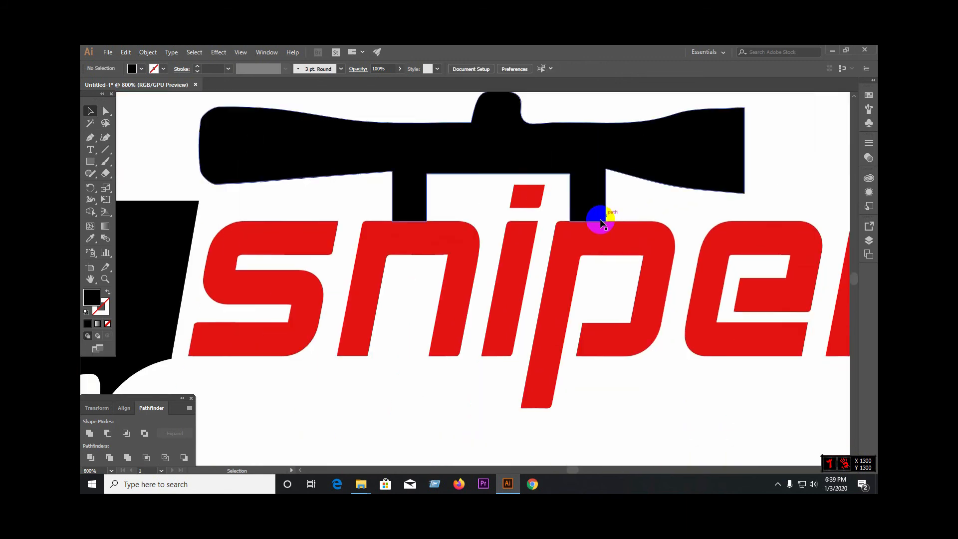
Step: Unite the scope with the letters n and p into one red shape
click(421, 199)
shift+click(415, 240)
shift+click(568, 250)
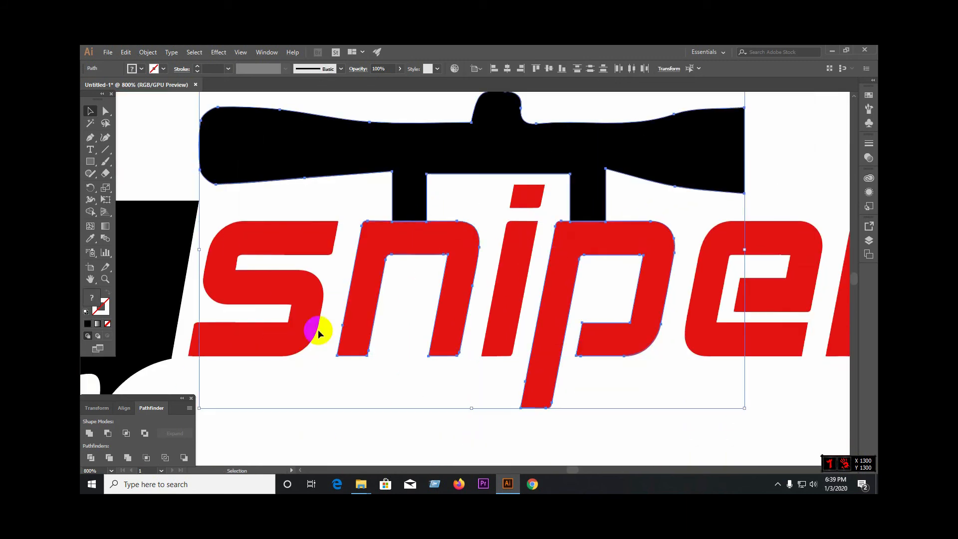
click(89, 433)
click(444, 424)
scroll(474, 399, down, 4)
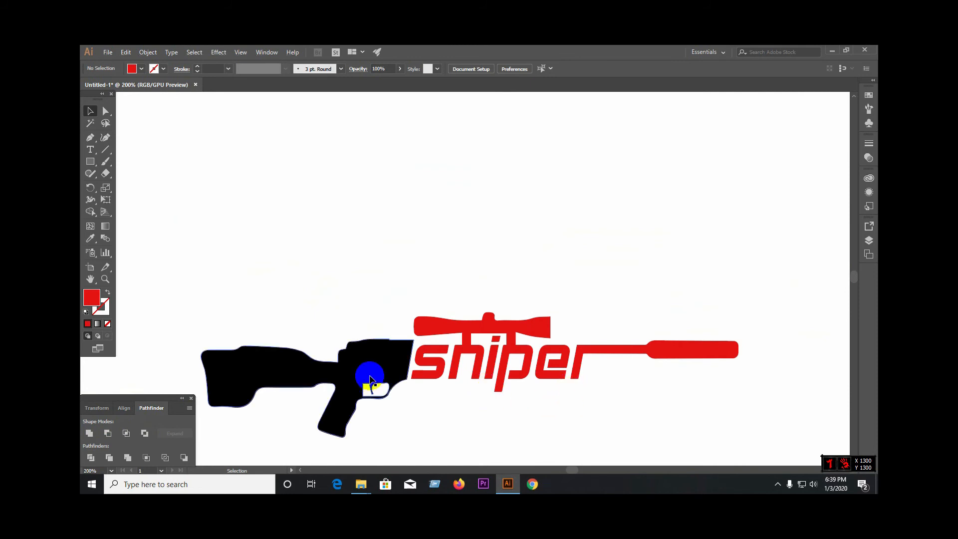
Step: Round the upper front corner of the black rifle body beside the letter s with a large radius
key(alt)
click(106, 111)
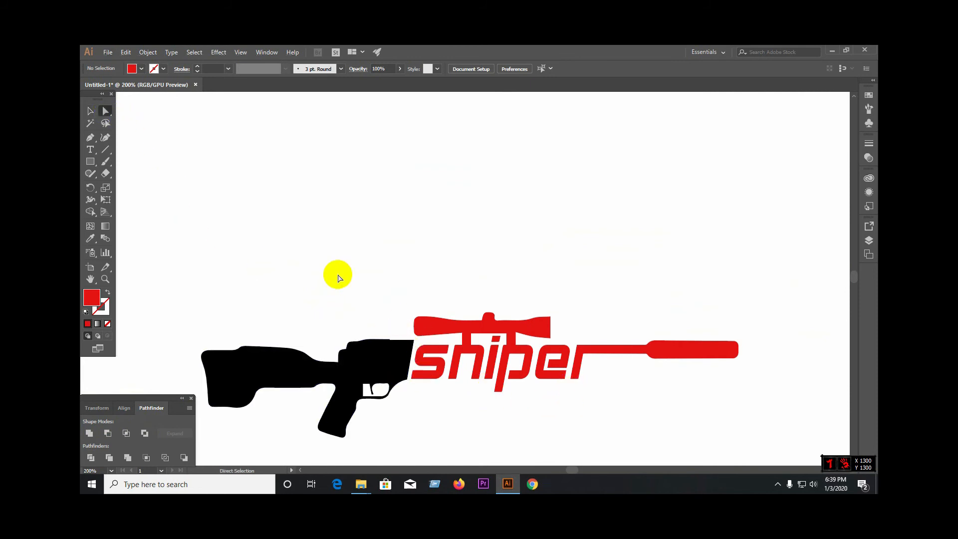
scroll(407, 342, up, 5)
click(386, 289)
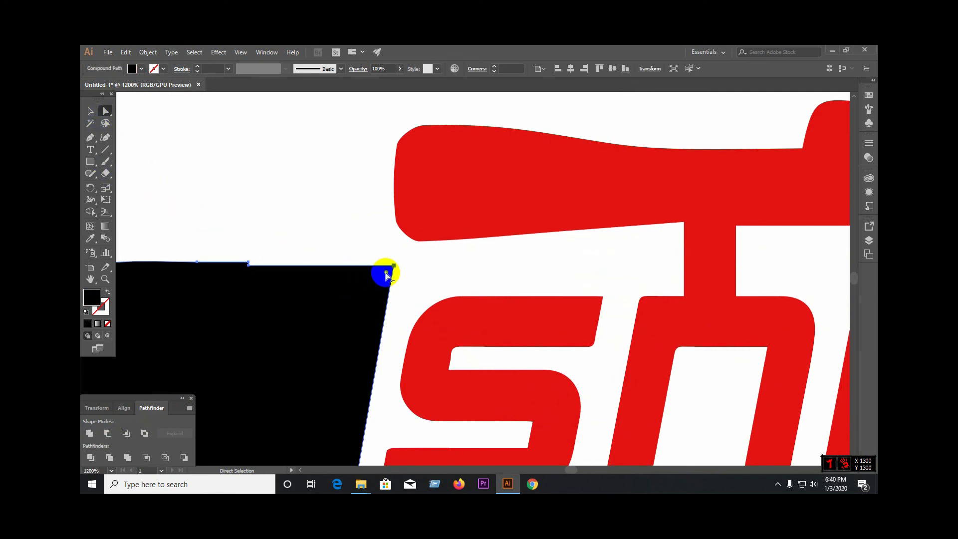
double_click(386, 273)
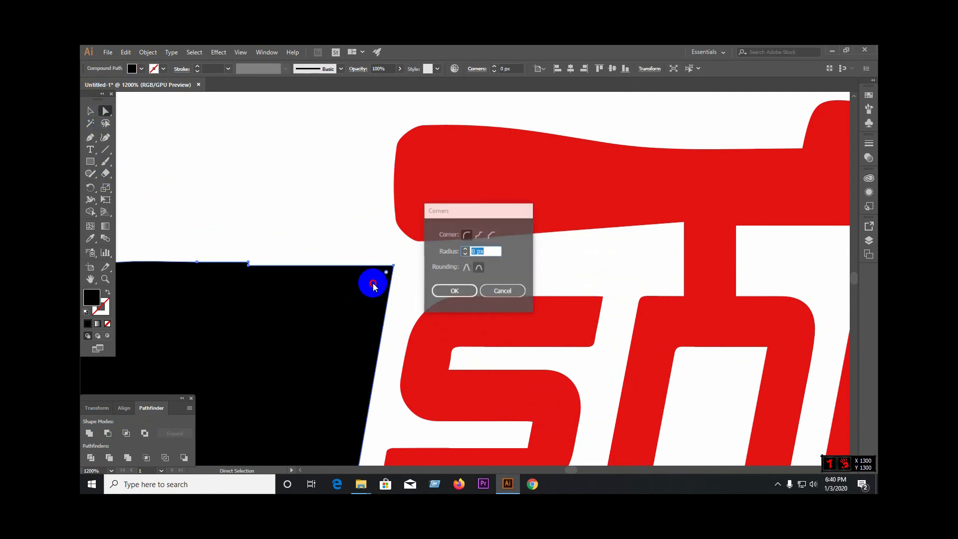
click(451, 292)
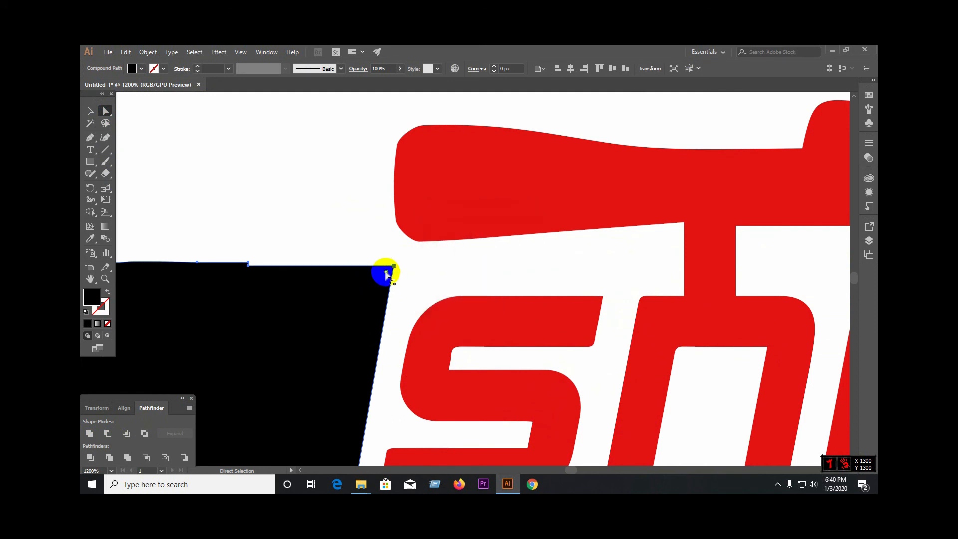
drag(385, 271, 257, 349)
click(402, 293)
scroll(410, 303, down, 5)
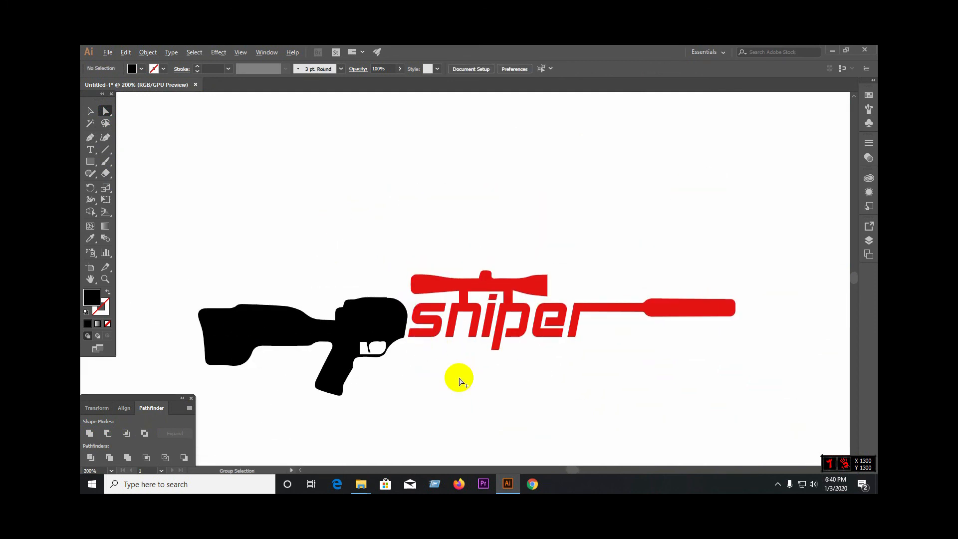
Step: Reduce the rounding of the rifle body's upper front corner to a smaller radius
scroll(395, 318, up, 3)
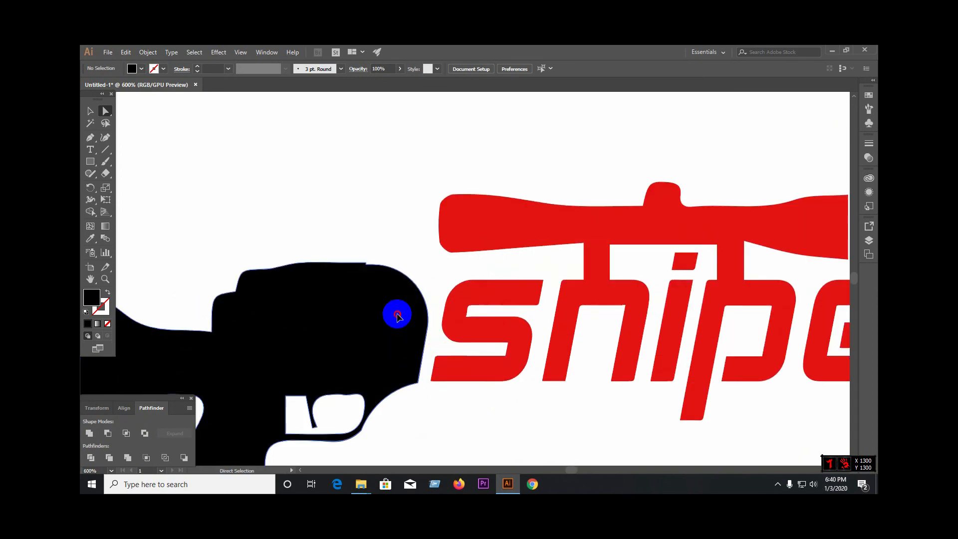
click(394, 316)
drag(373, 321, 403, 303)
click(402, 214)
scroll(406, 240, down, 4)
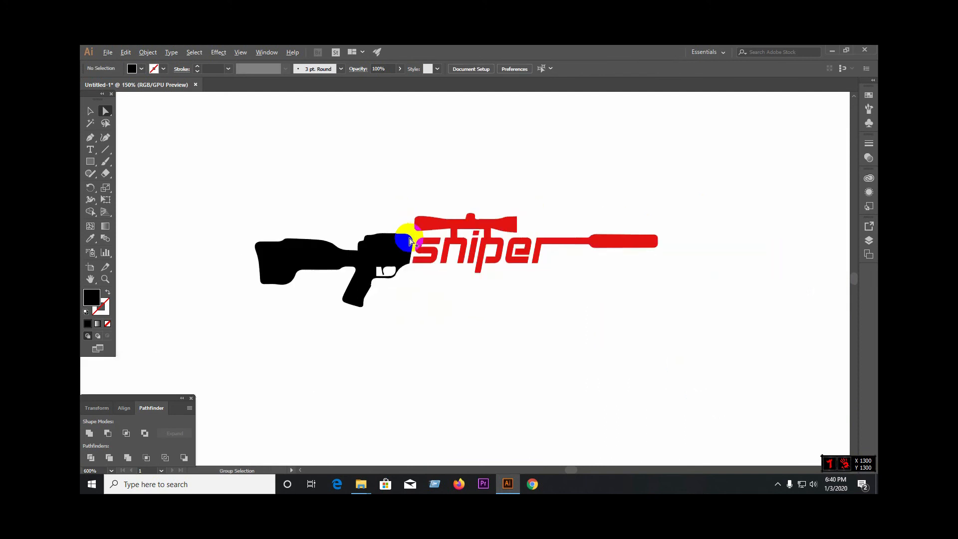
Step: Slightly round the lower front corner of the black rifle body, just ahead of the trigger guard
scroll(394, 266, up, 2)
scroll(395, 265, up, 3)
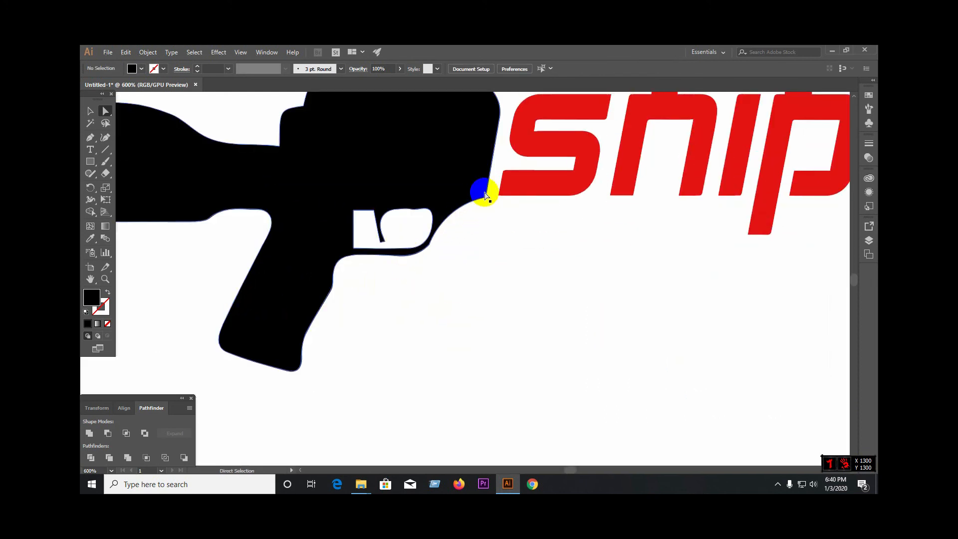
scroll(503, 201, up, 5)
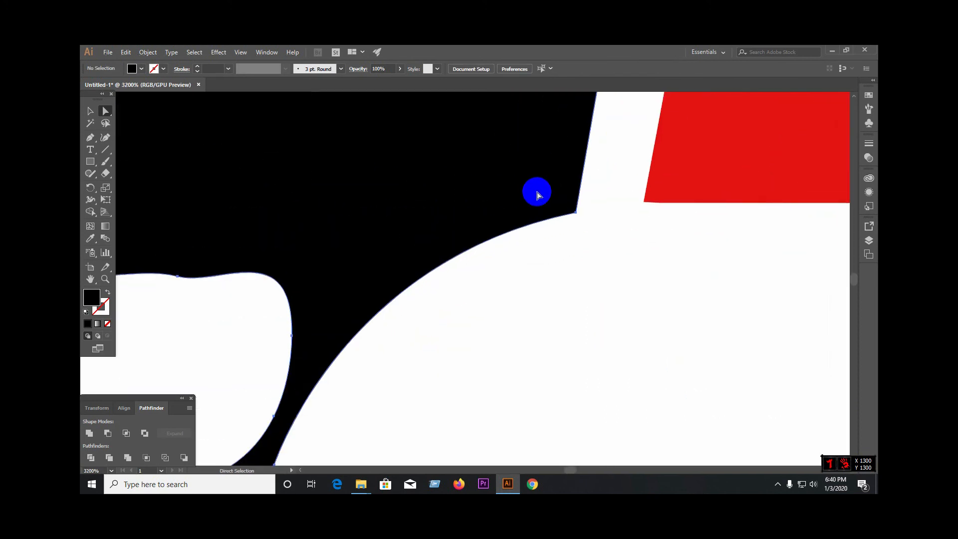
click(566, 209)
drag(569, 206, 530, 185)
click(511, 277)
scroll(457, 256, down, 1)
scroll(452, 257, down, 4)
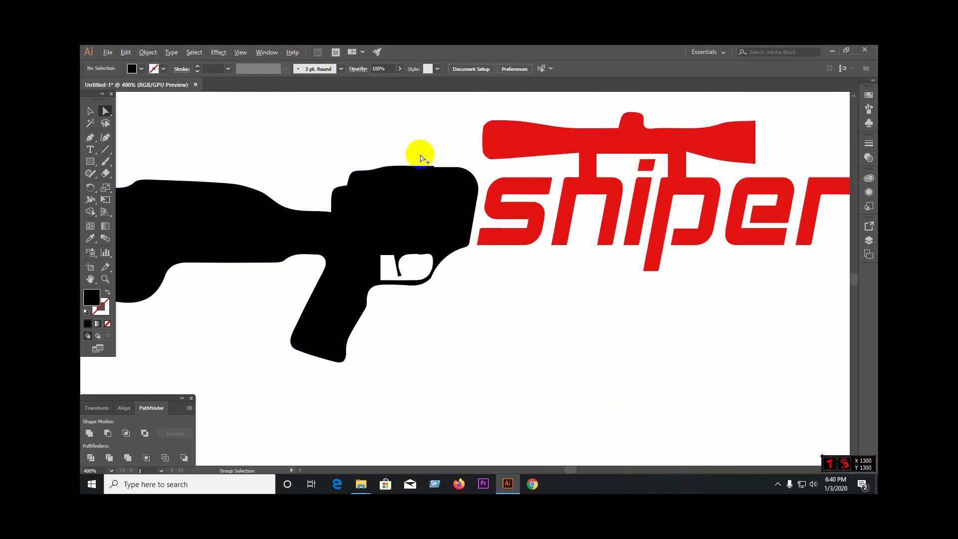
Step: Draw a closed black Pen patch over the small step in the rifle body's top edge, curving it into the rounded front corner
scroll(420, 152, up, 5)
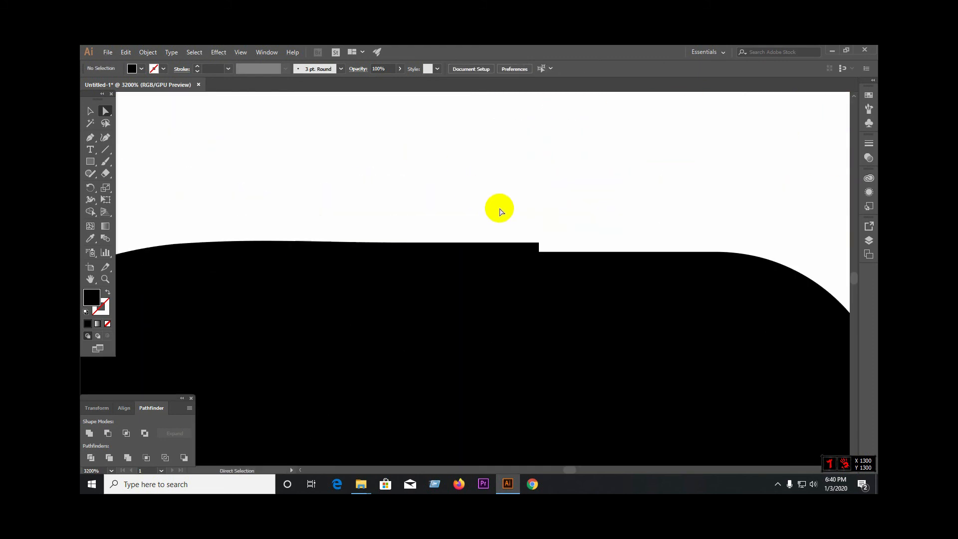
click(98, 141)
ctrl+click(546, 242)
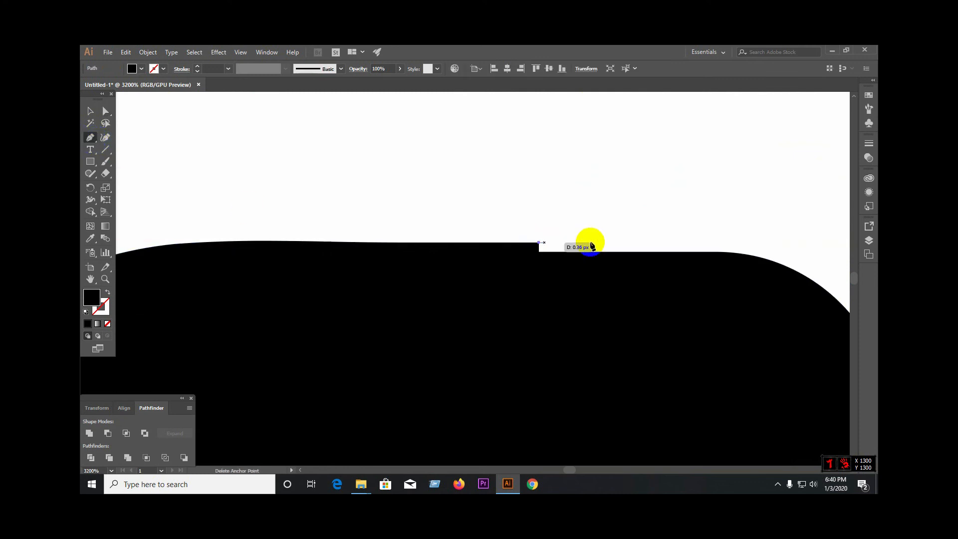
drag(774, 261, 835, 287)
click(774, 262)
click(710, 316)
click(569, 317)
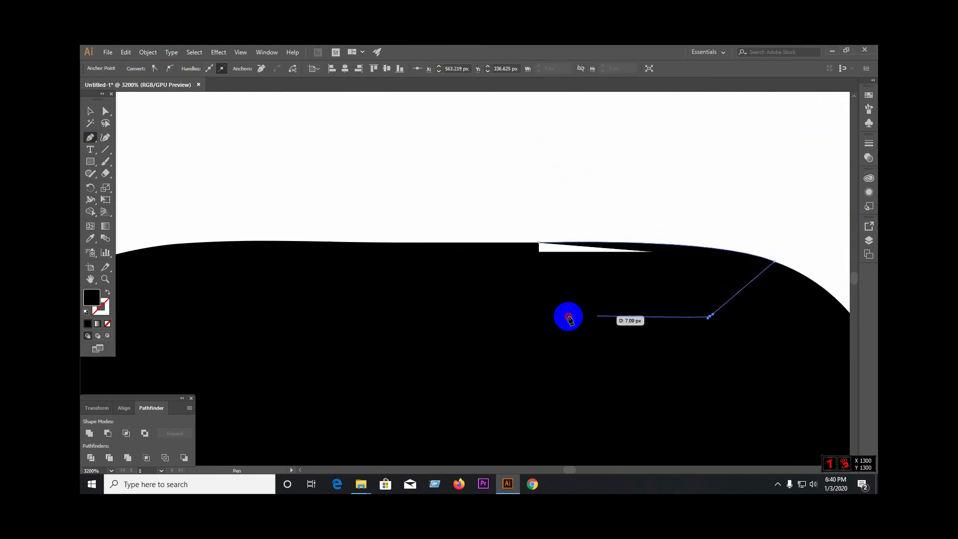
click(488, 291)
click(511, 255)
click(539, 242)
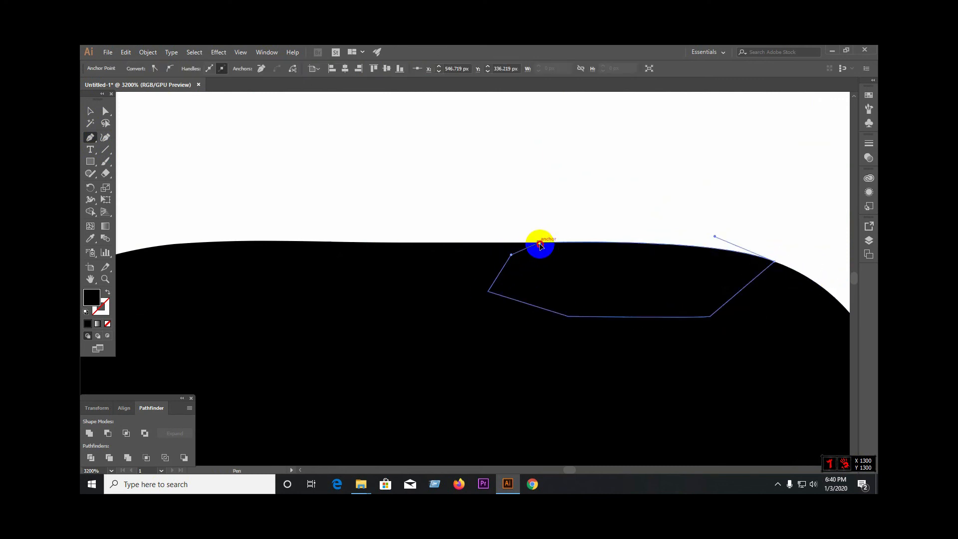
Step: Unite the black patch with the rifle body into one shape with a smooth top edge
click(90, 112)
drag(499, 201, 602, 301)
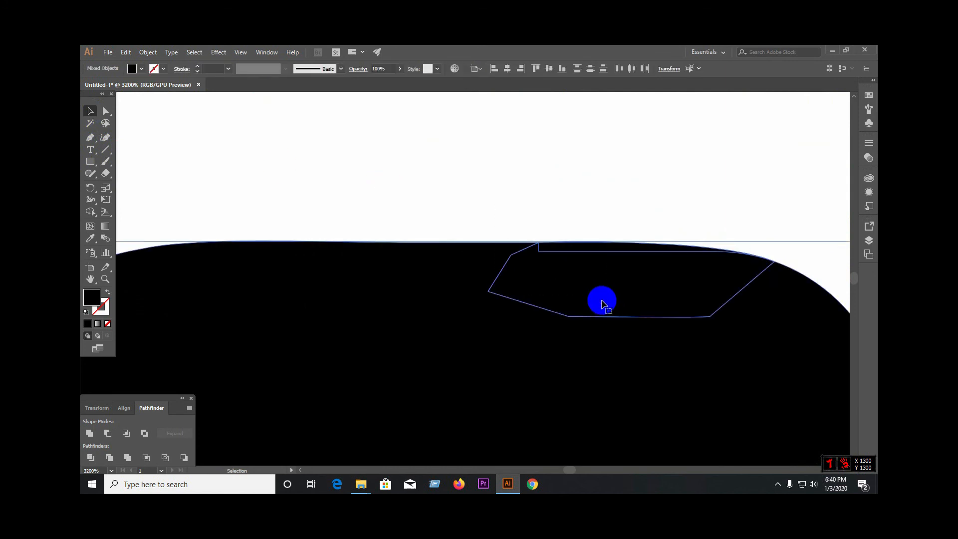
click(89, 434)
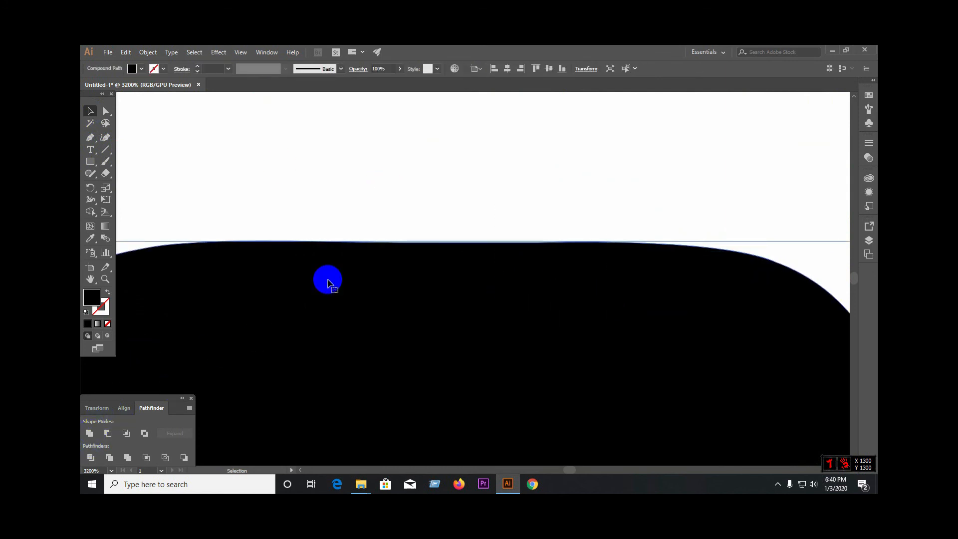
click(379, 225)
scroll(404, 246, down, 6)
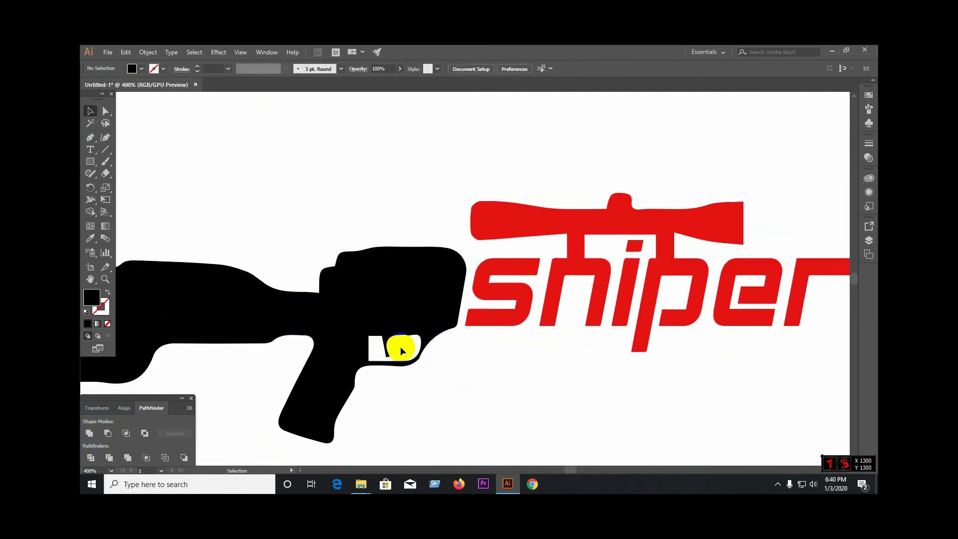
Step: Draw a closed Pen shape across the trigger-guard opening, with a straight upper edge spanning the dip in the opening's outline
scroll(400, 347, up, 6)
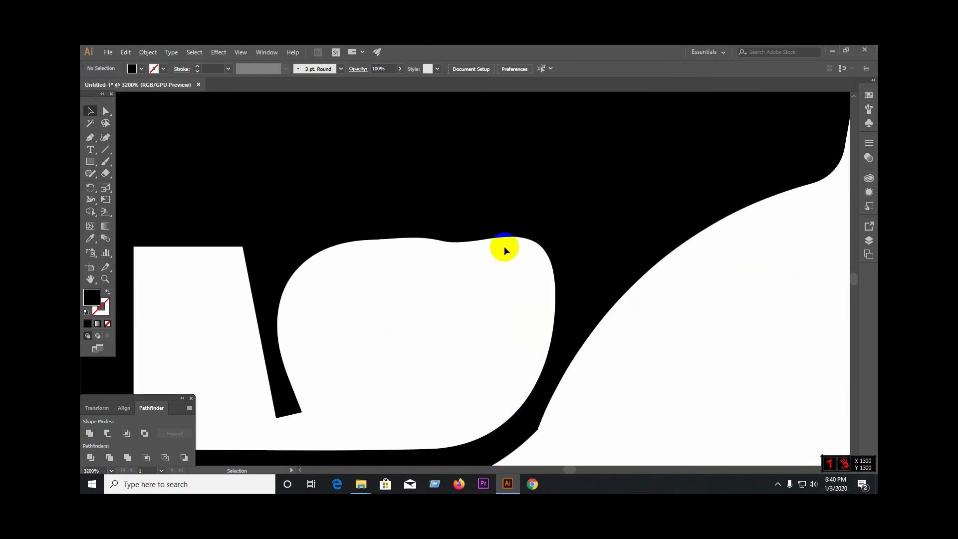
click(89, 138)
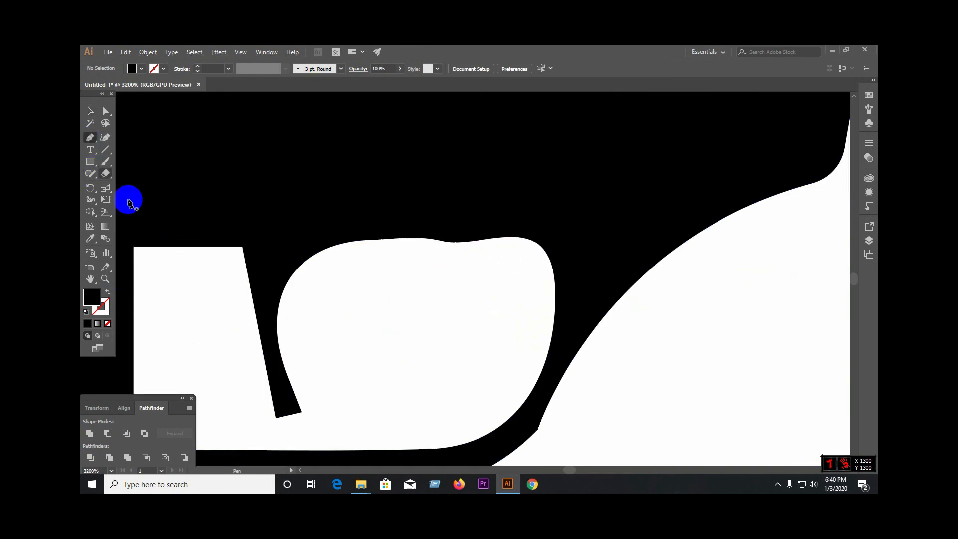
click(395, 240)
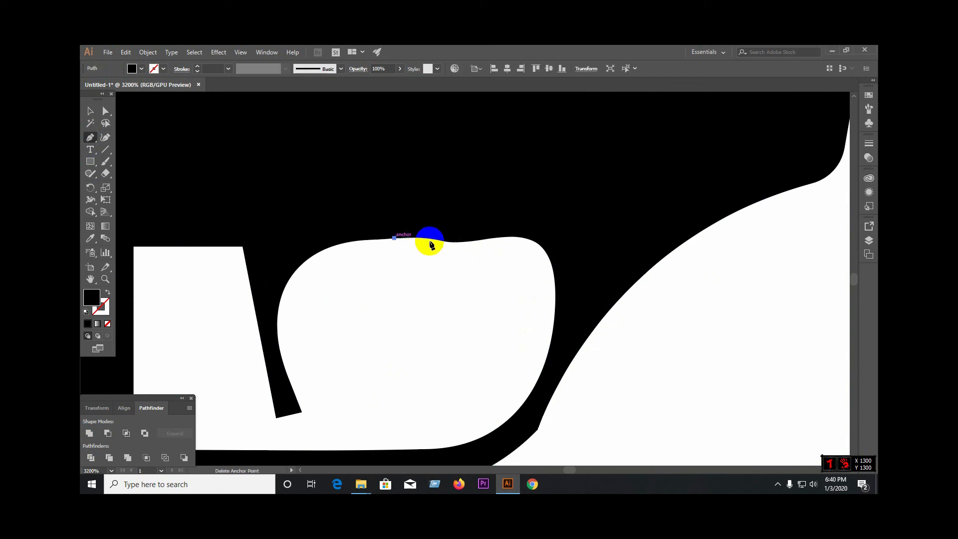
click(518, 237)
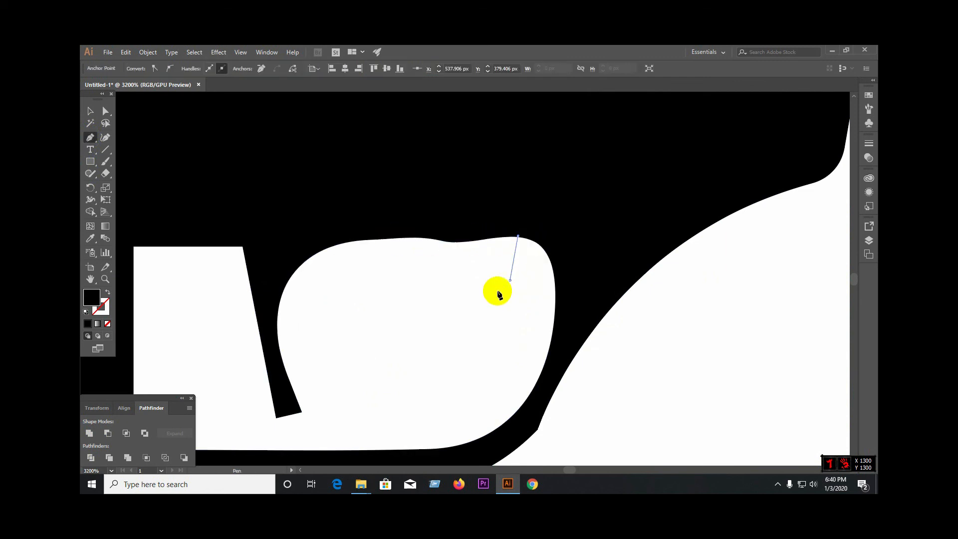
click(510, 281)
click(448, 316)
click(394, 306)
click(395, 279)
click(395, 239)
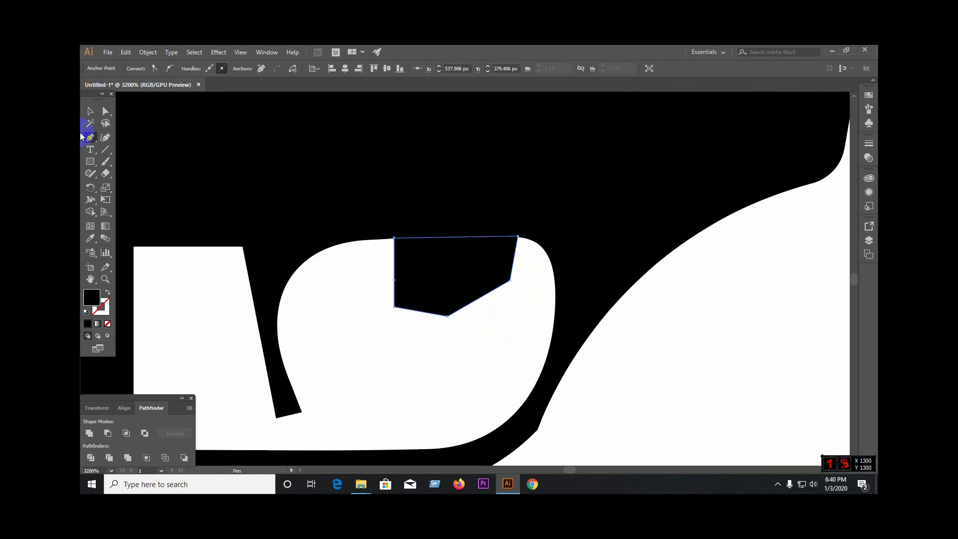
Step: Divide the rifle body with the new Pen shape and ungroup the resulting pieces
click(91, 113)
click(475, 358)
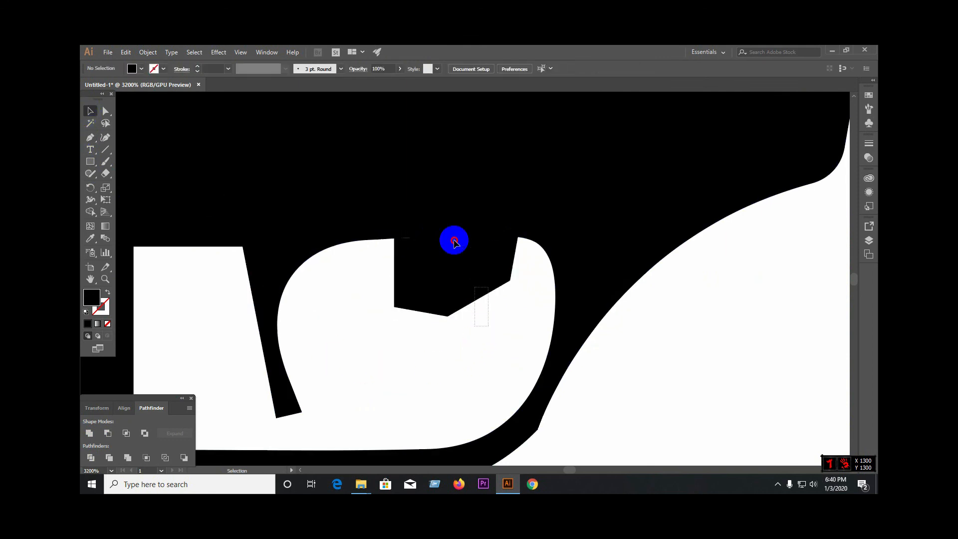
drag(455, 242, 418, 199)
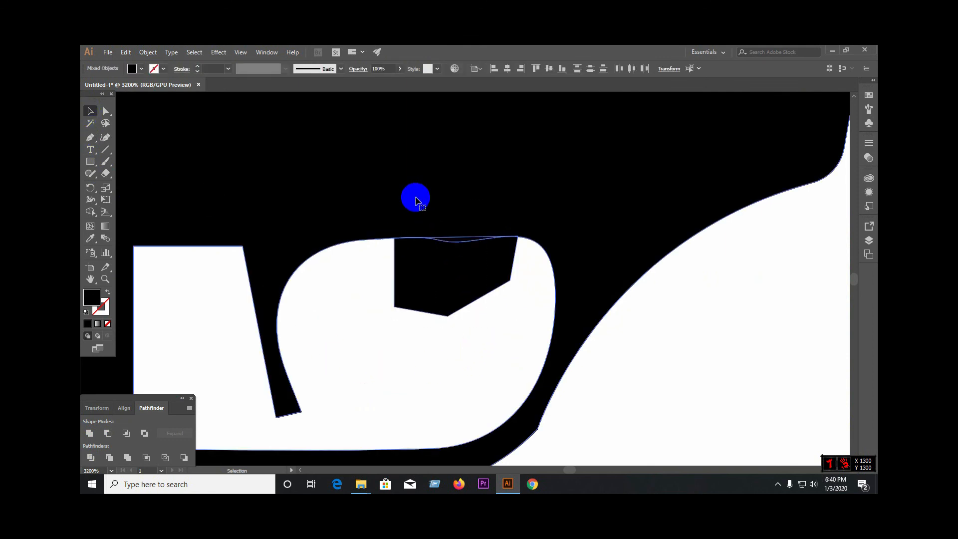
click(91, 459)
right_click(437, 261)
click(464, 332)
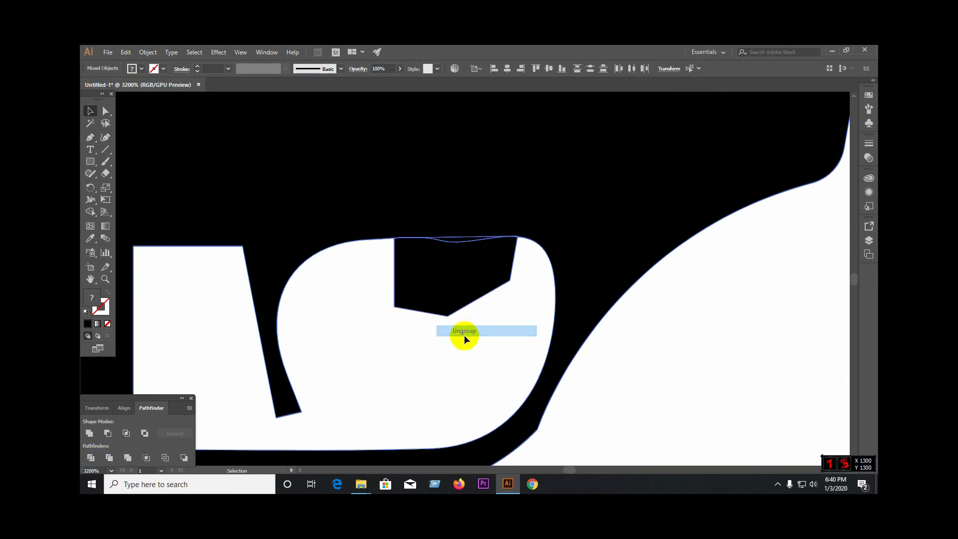
Step: Delete the divided patch and the thin sliver above it to straighten the trigger-guard opening's upper edge
click(444, 265)
key(Delete)
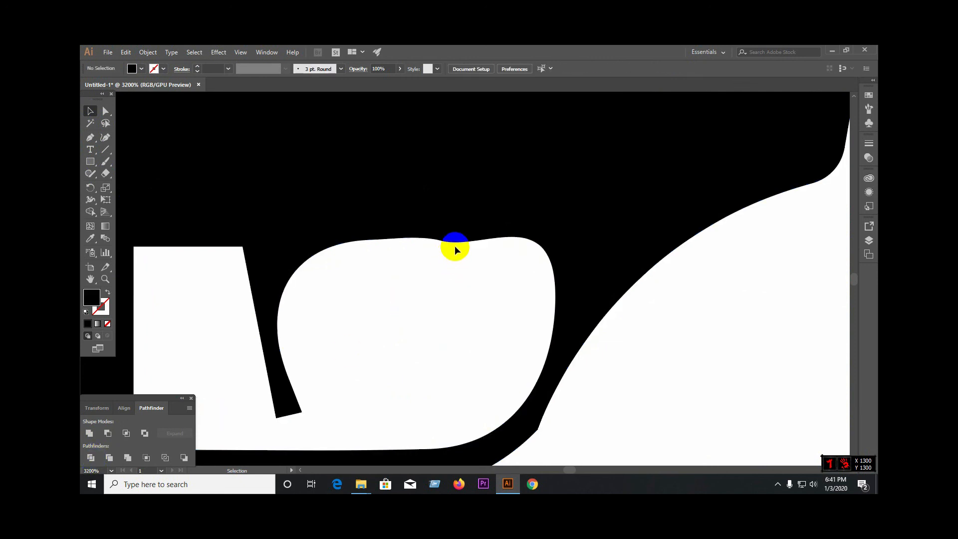
click(453, 241)
key(Delete)
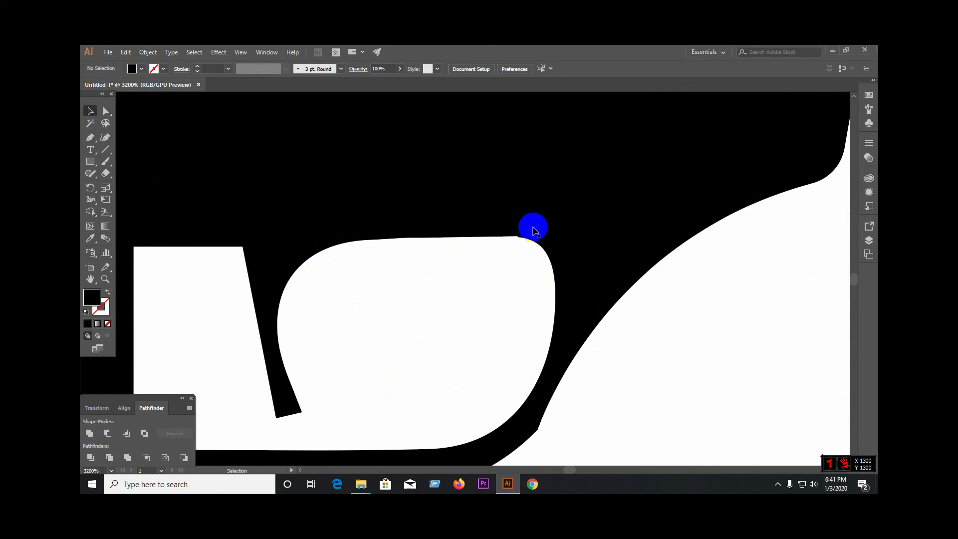
Step: Delete the stray unfilled path segment running down from the notch at the trigger-guard opening's upper front corner
click(105, 117)
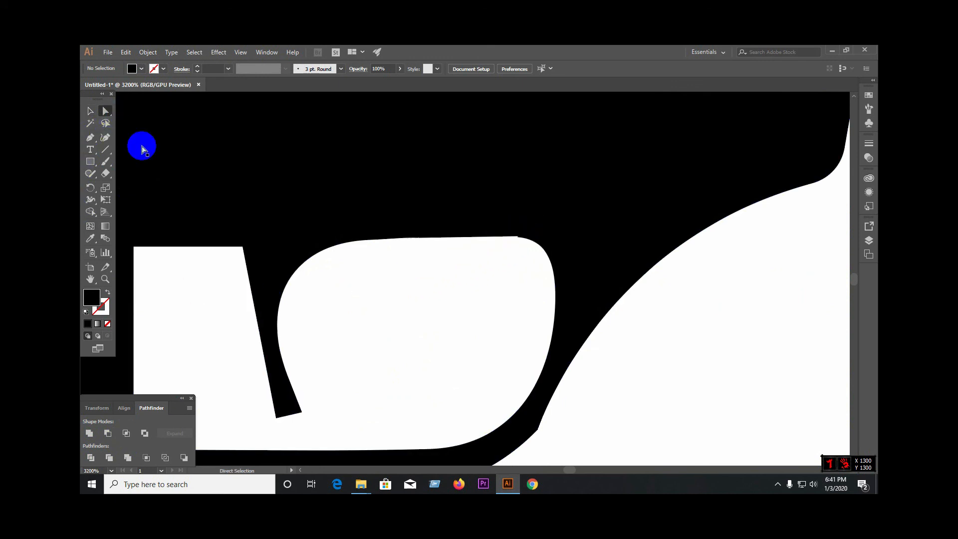
scroll(526, 231, up, 10)
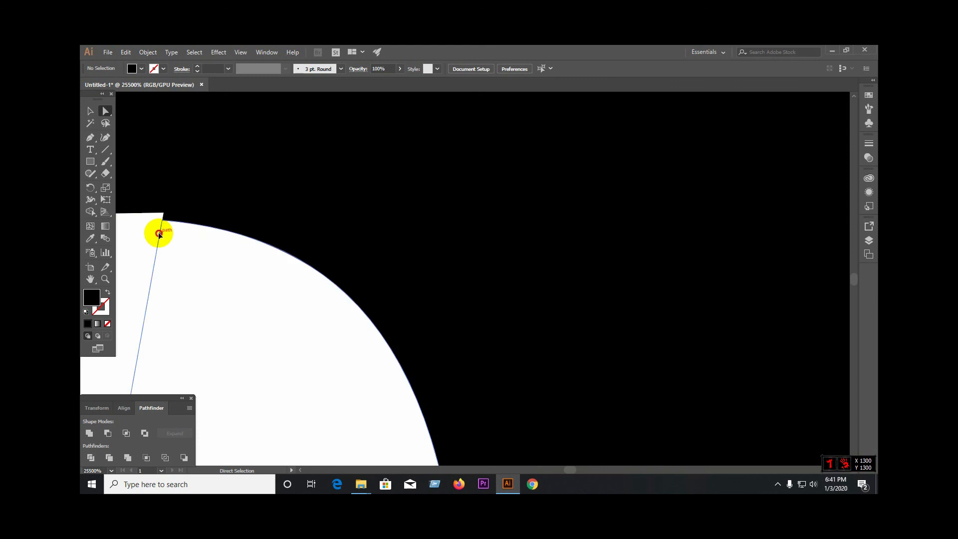
click(159, 234)
key(Delete)
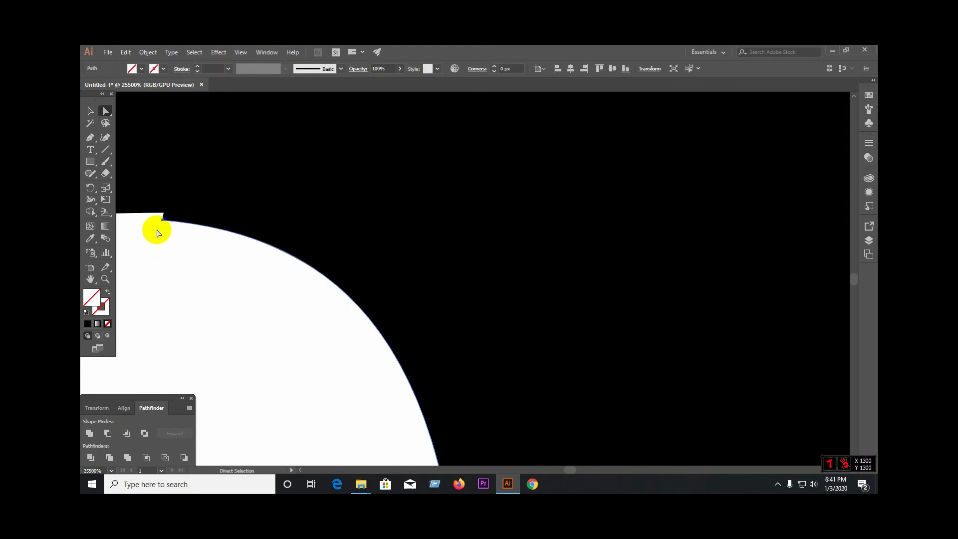
Step: Try to close the notch at the trigger-guard opening's upper front corner by raising the unfilled path's anchor point, then deselect it
drag(163, 220, 164, 213)
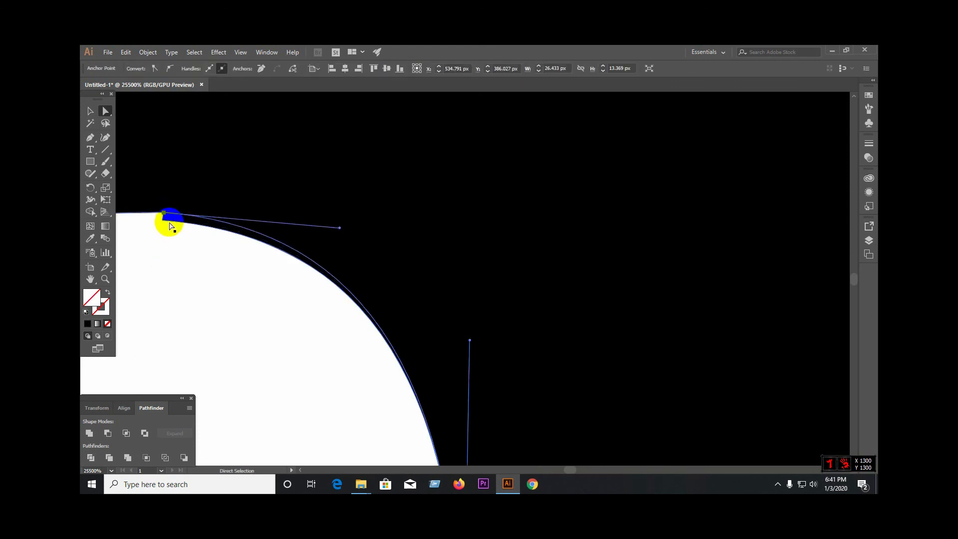
scroll(335, 340, down, 2)
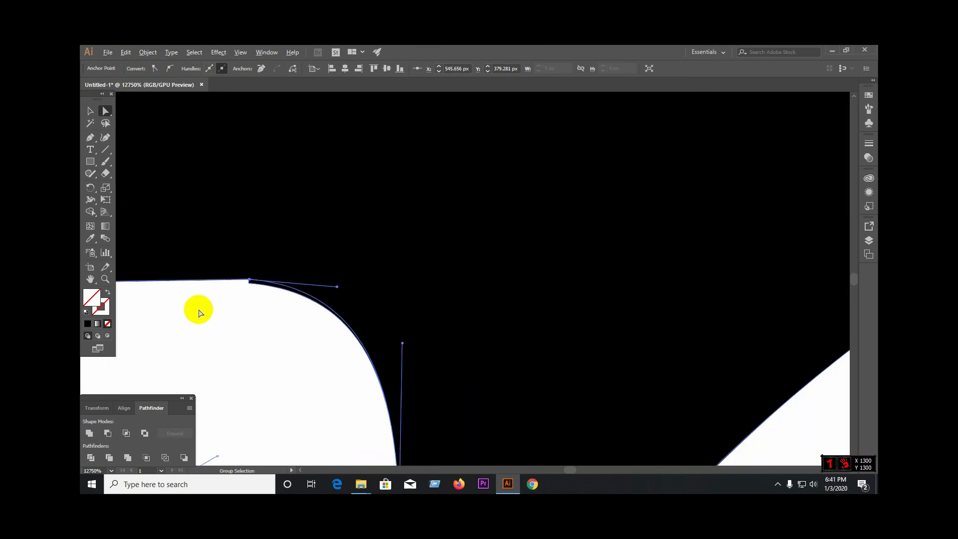
scroll(214, 290, up, 3)
scroll(668, 448, down, 1)
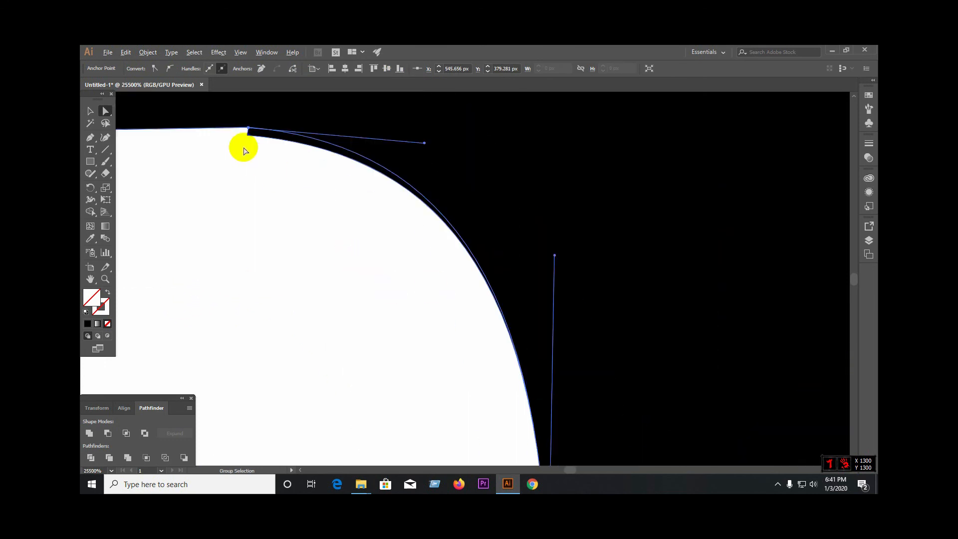
click(90, 111)
click(253, 141)
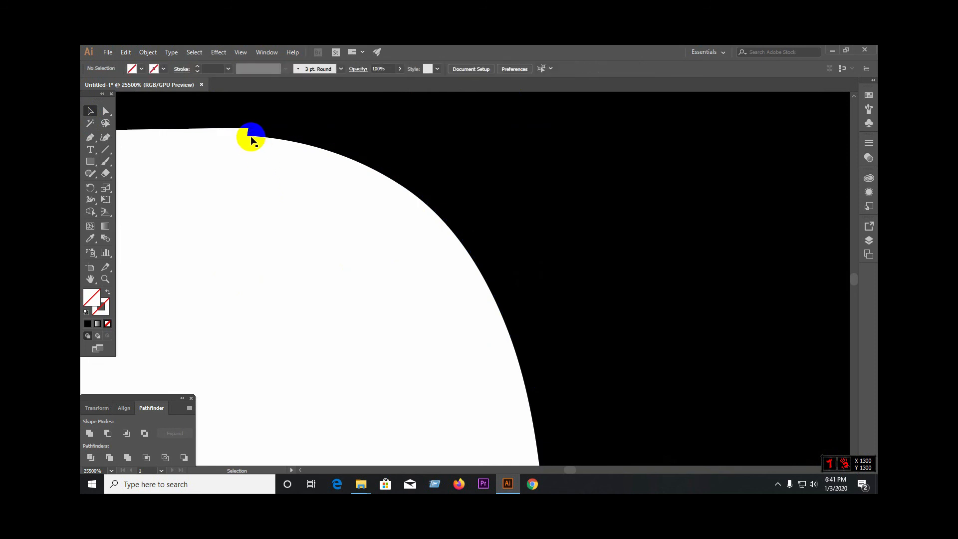
Step: Raise the rifle body's anchor point at the trigger-guard opening's upper front corner to meet the straight upper edge and close the notch
click(105, 111)
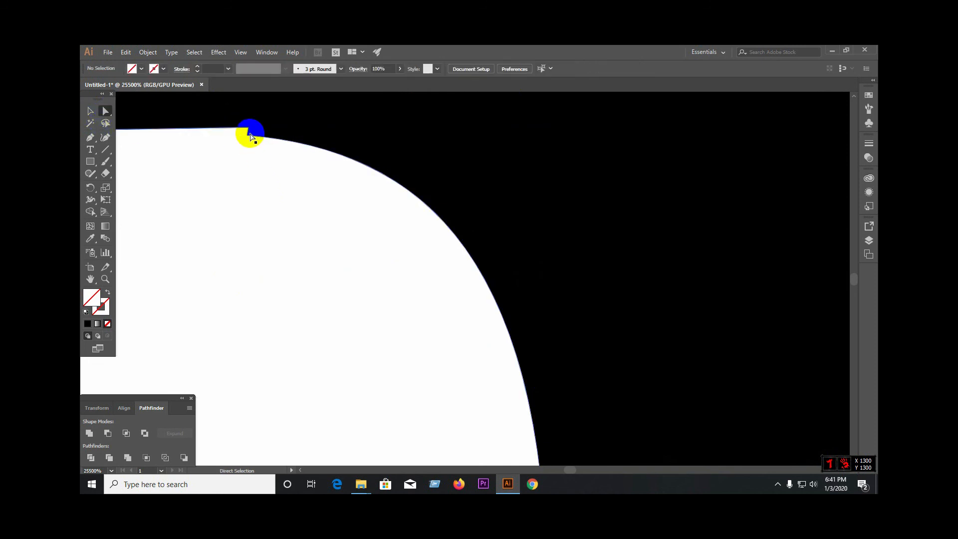
drag(251, 137, 251, 131)
click(90, 111)
click(578, 334)
Step: Fill the rifle body with dark grey #3F3838
scroll(584, 339, down, 5)
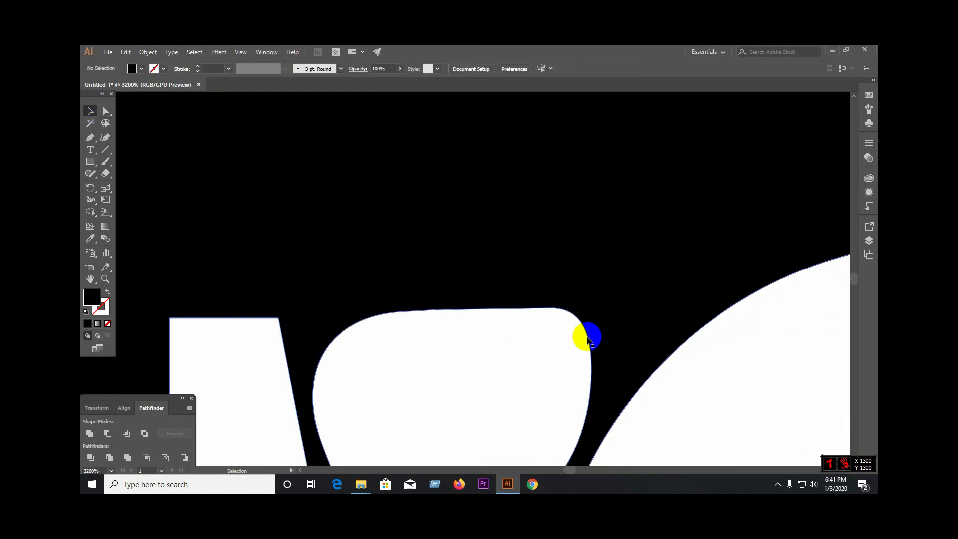
scroll(549, 344, down, 5)
scroll(392, 391, down, 2)
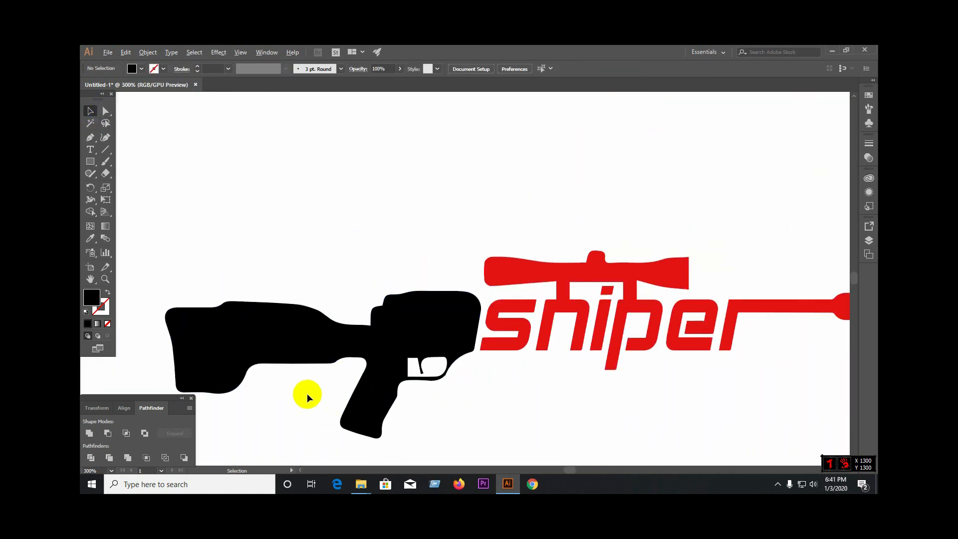
scroll(307, 393, down, 2)
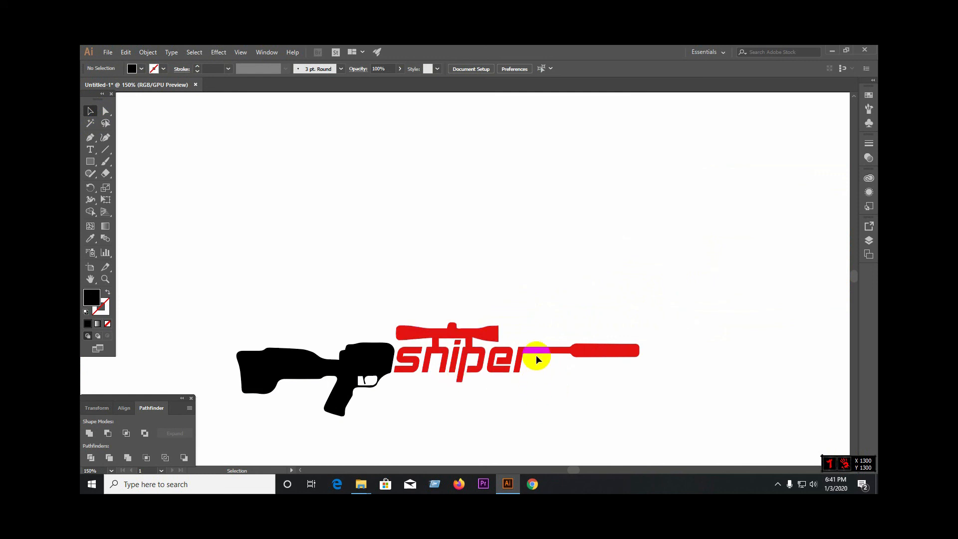
click(377, 352)
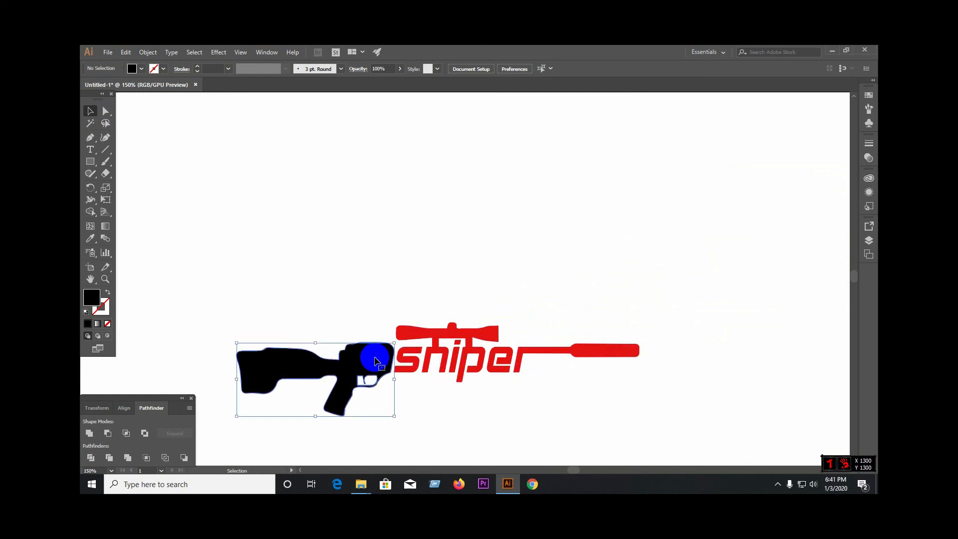
click(107, 323)
double_click(91, 297)
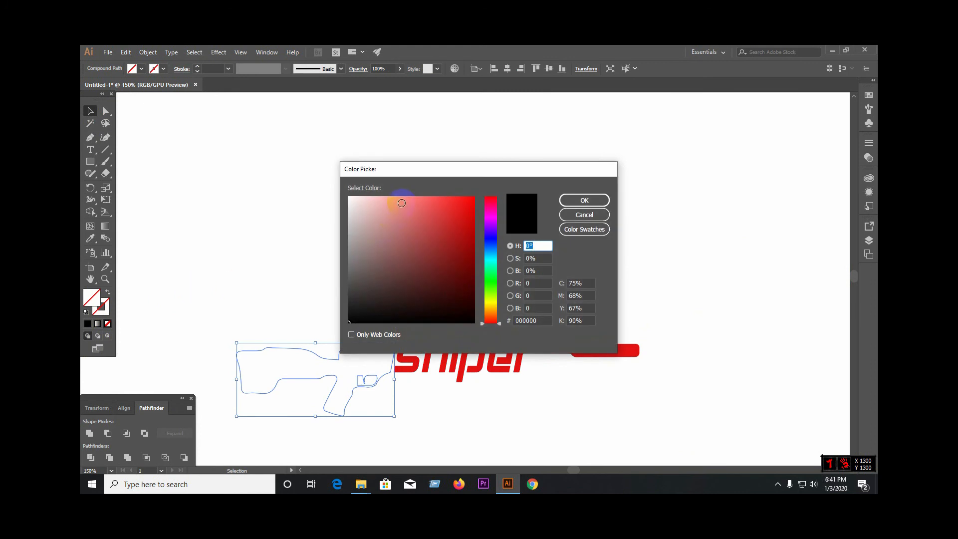
drag(369, 289, 362, 306)
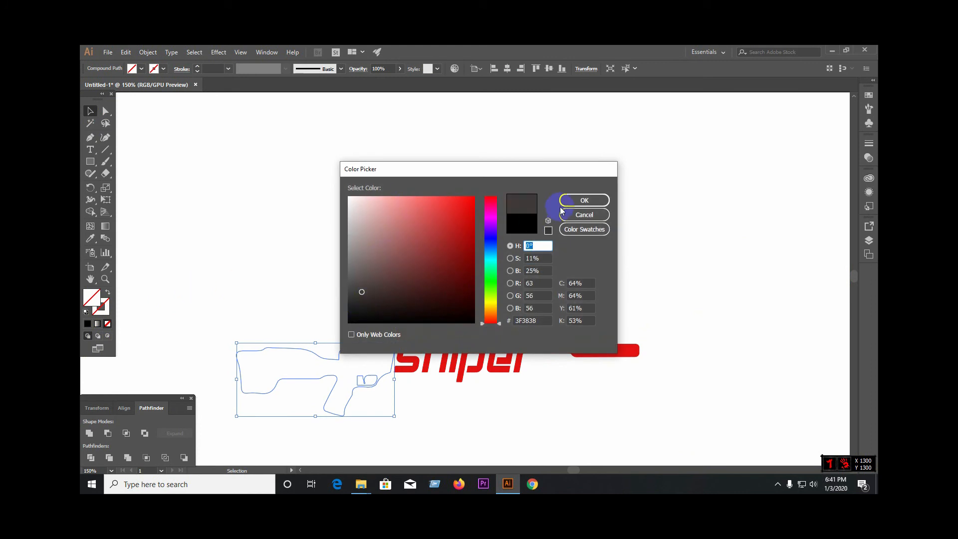
click(581, 200)
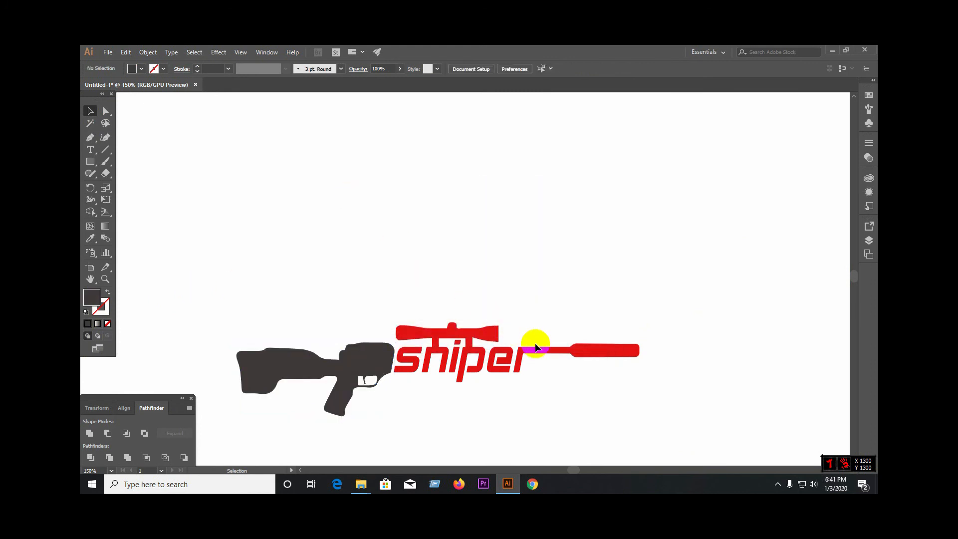
Step: Recolour the rifle body's fill to dark olive #3F3C0B
click(337, 349)
click(107, 323)
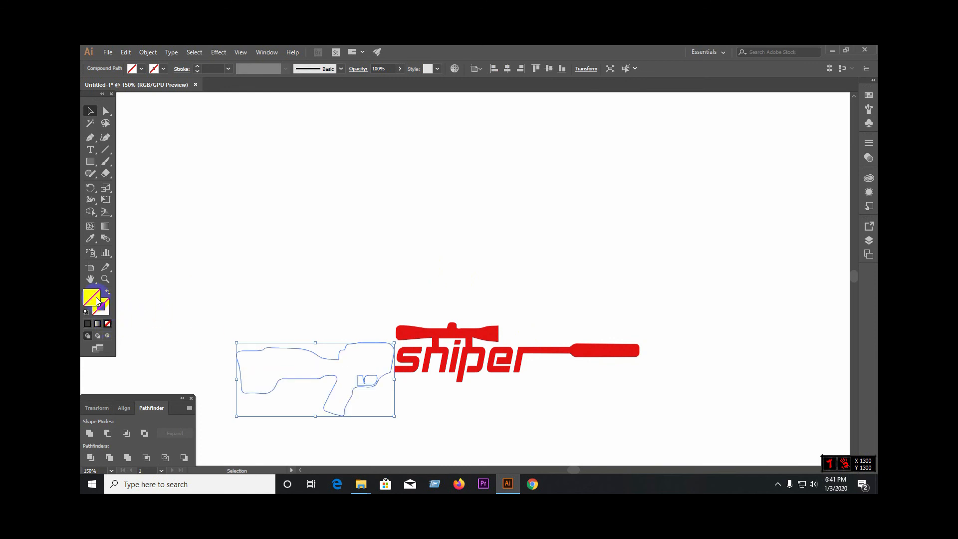
double_click(97, 301)
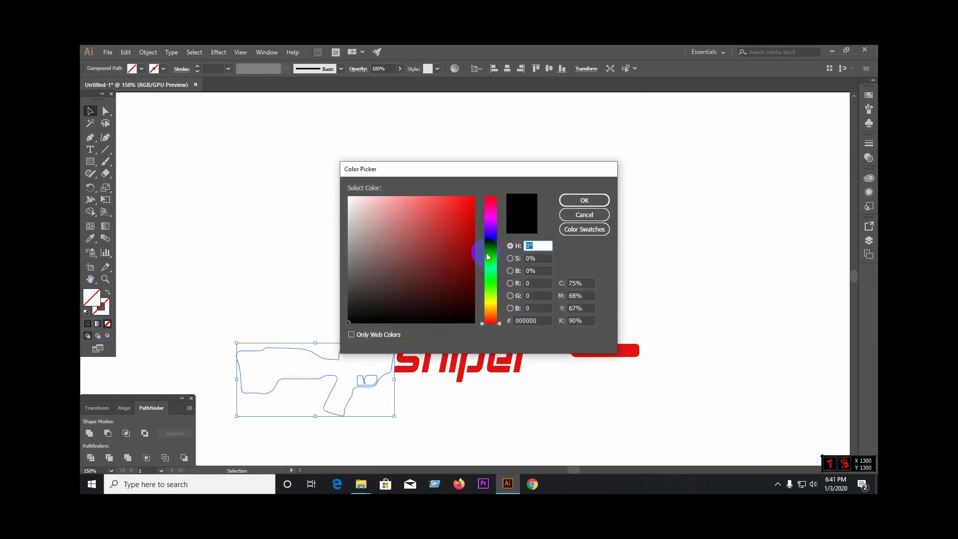
mouse_move(488, 256)
mouse_down()
mouse_move(489, 241)
mouse_move(492, 277)
mouse_up()
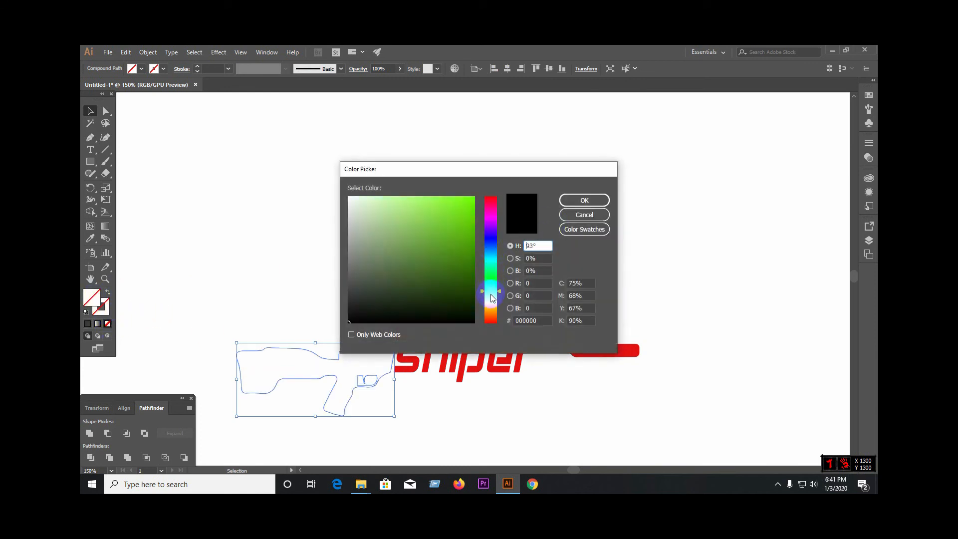
drag(462, 249, 453, 286)
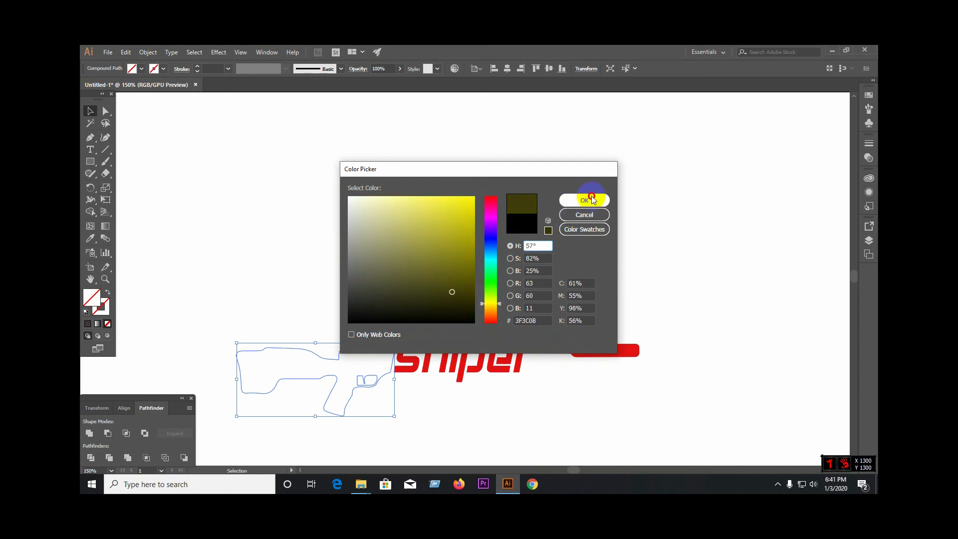
click(584, 200)
click(456, 216)
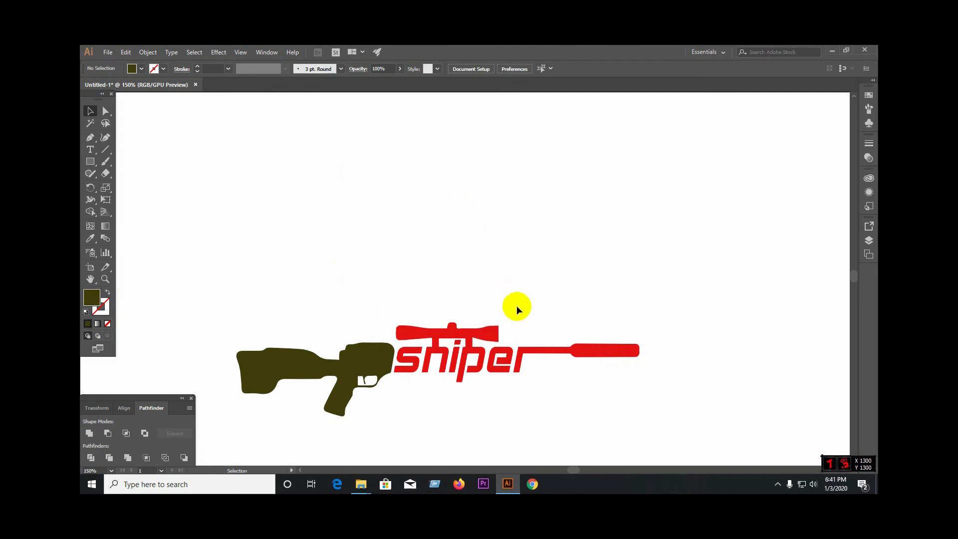
Step: Recolour the rifle body red by sampling the scope's fill with the Eyedropper
click(364, 359)
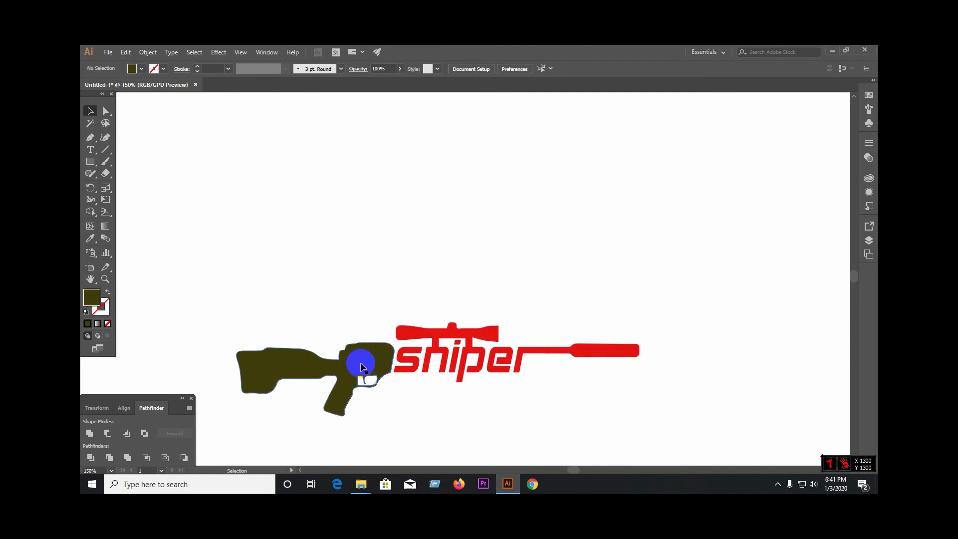
click(91, 239)
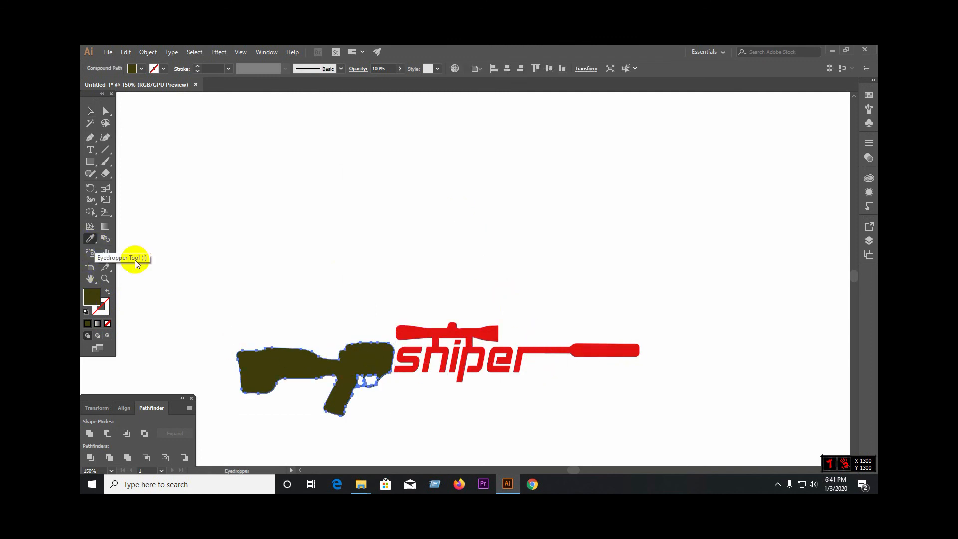
click(442, 331)
click(86, 115)
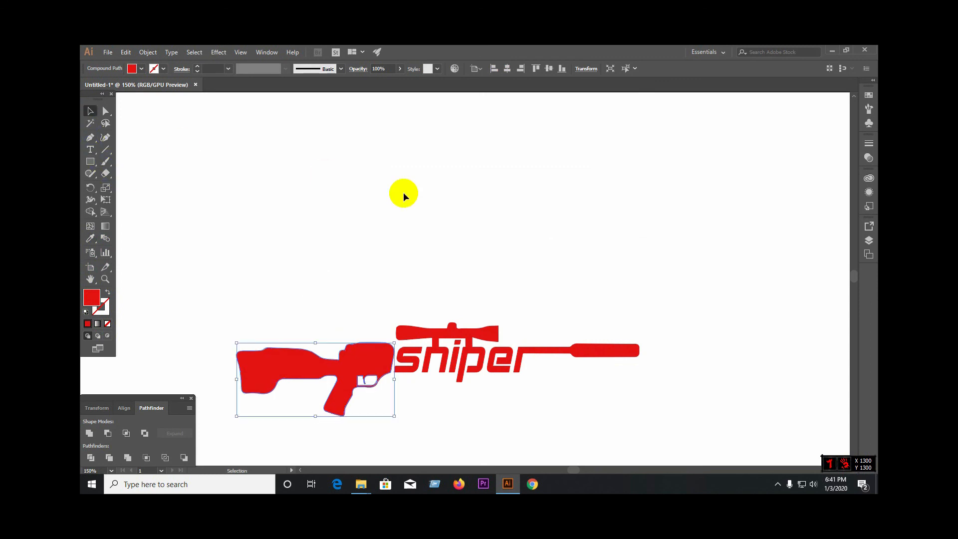
click(462, 246)
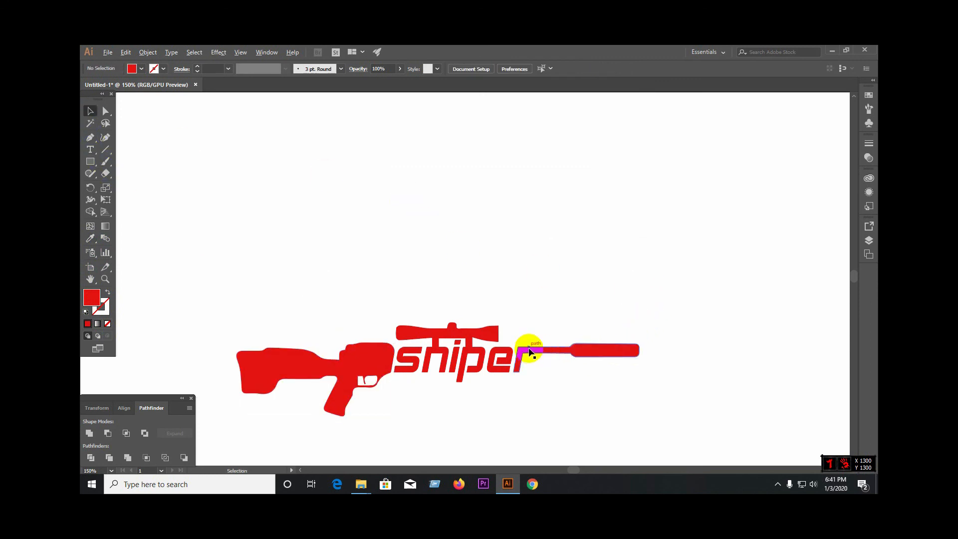
Step: Delete the leftover unfilled path lying over the trigger-guard opening
scroll(529, 348, down, 2)
scroll(468, 368, up, 2)
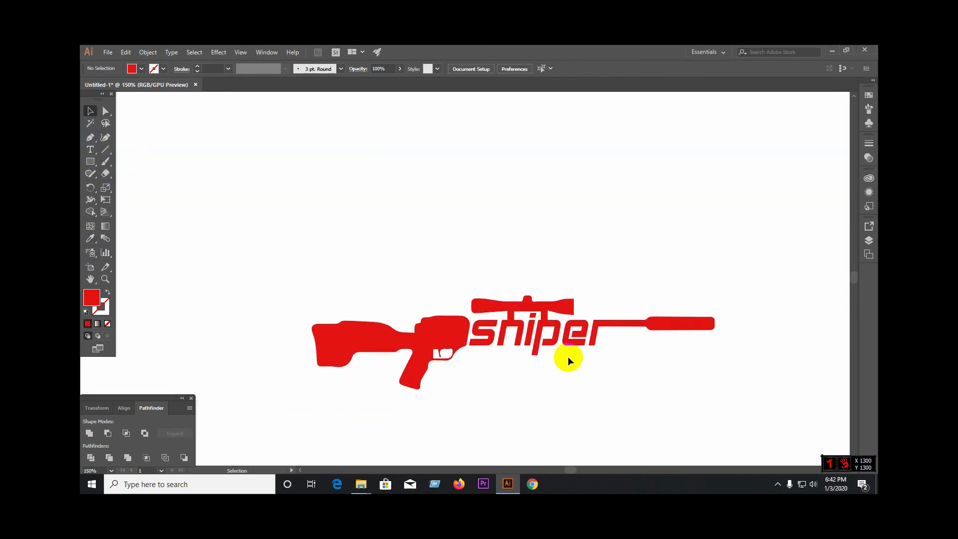
scroll(318, 247, down, 1)
scroll(387, 272, down, 4)
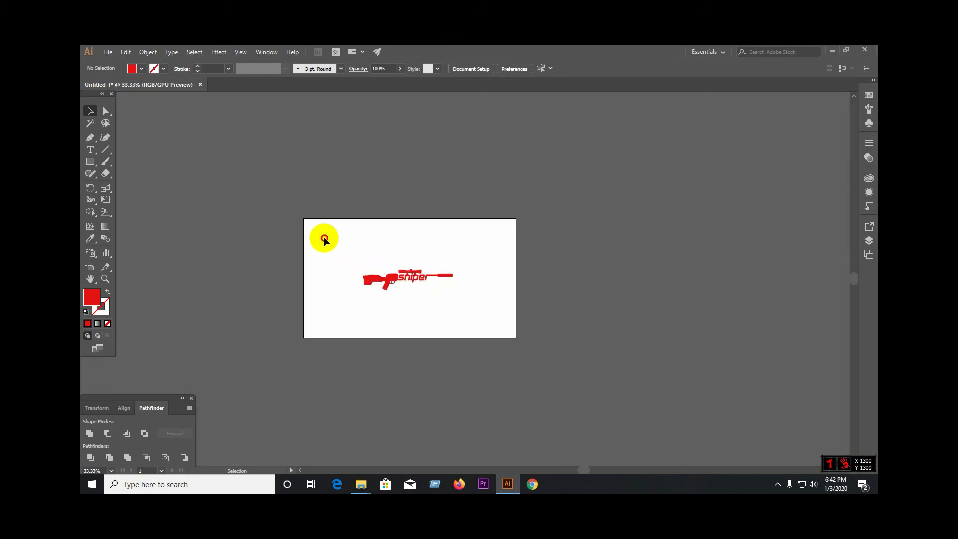
scroll(374, 289, up, 2)
drag(293, 208, 565, 300)
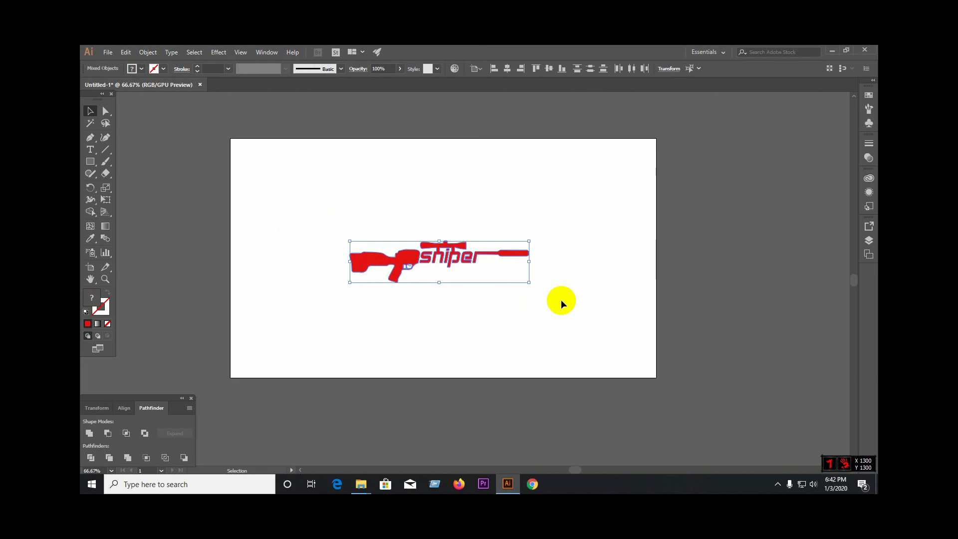
click(562, 299)
scroll(379, 253, up, 5)
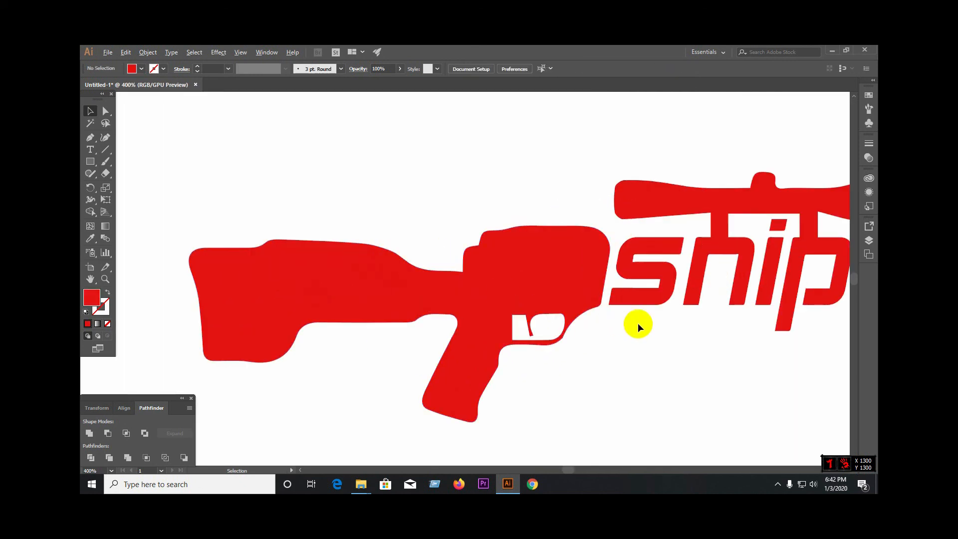
click(550, 323)
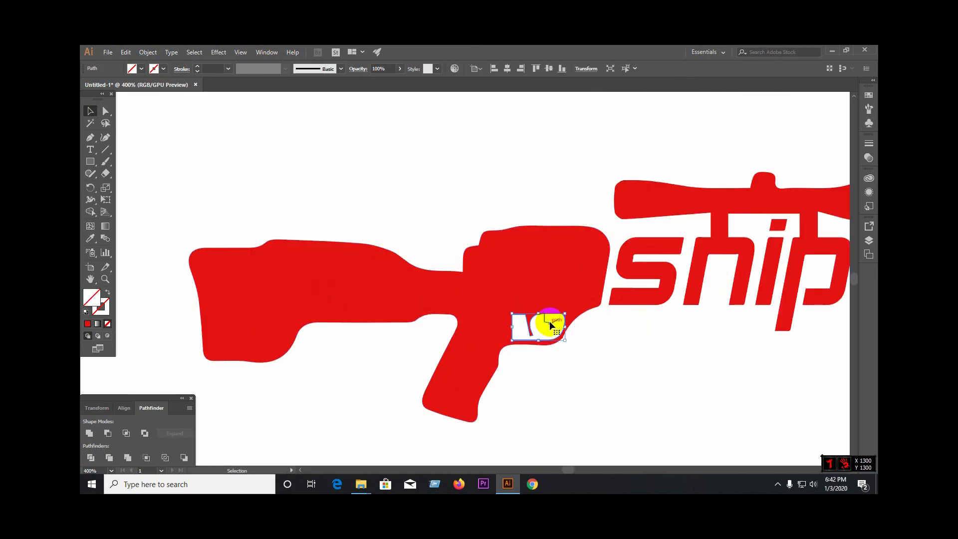
key(Delete)
Step: Select the entire logo, including the rifle body, scope, lettering and barrel
scroll(448, 308, down, 2)
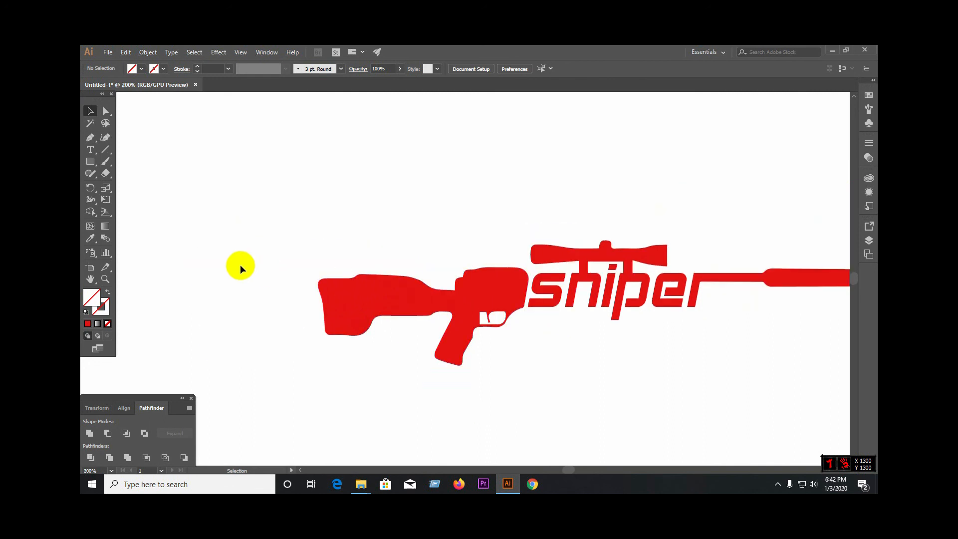
scroll(241, 265, down, 2)
drag(212, 197, 594, 327)
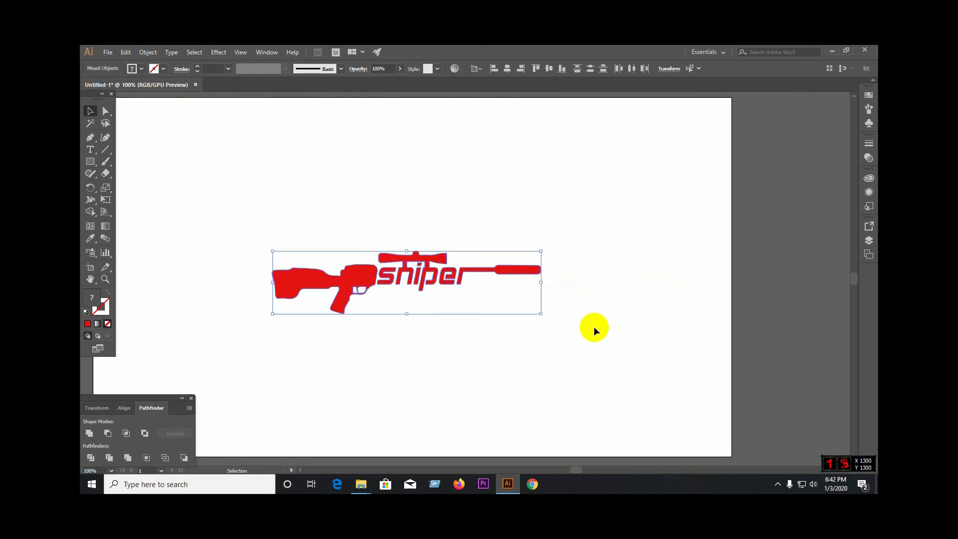
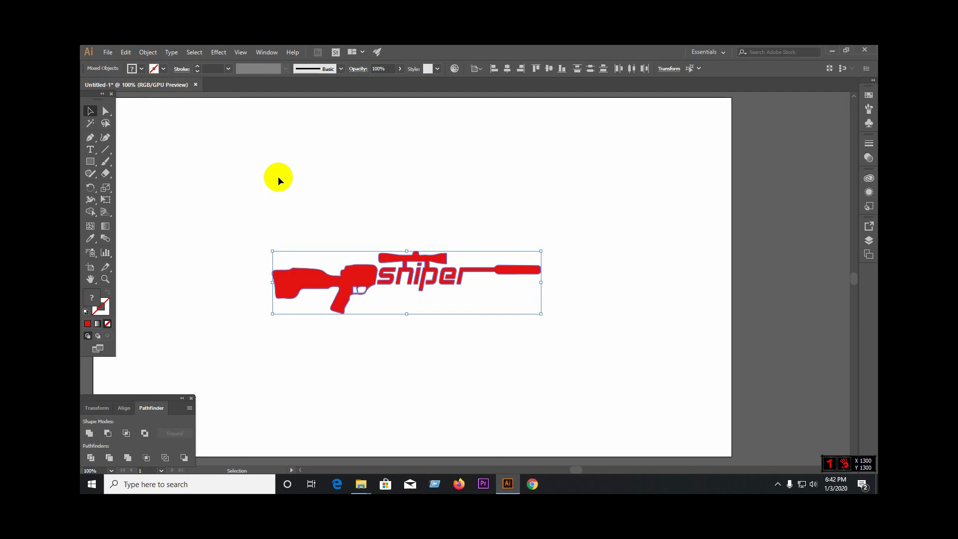
Step: Deselect the logo and review the finished rifle design on the whole artboard
click(417, 202)
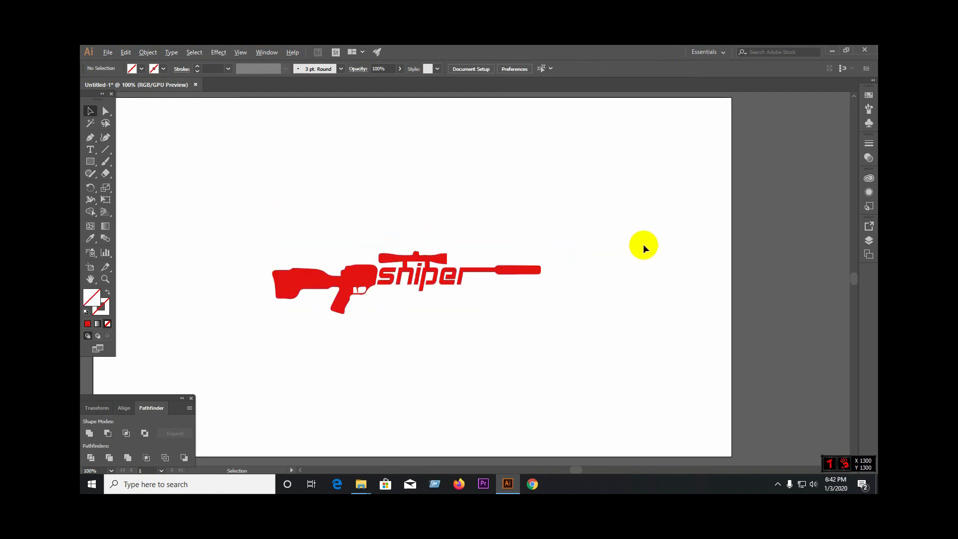
scroll(643, 244, down, 1)
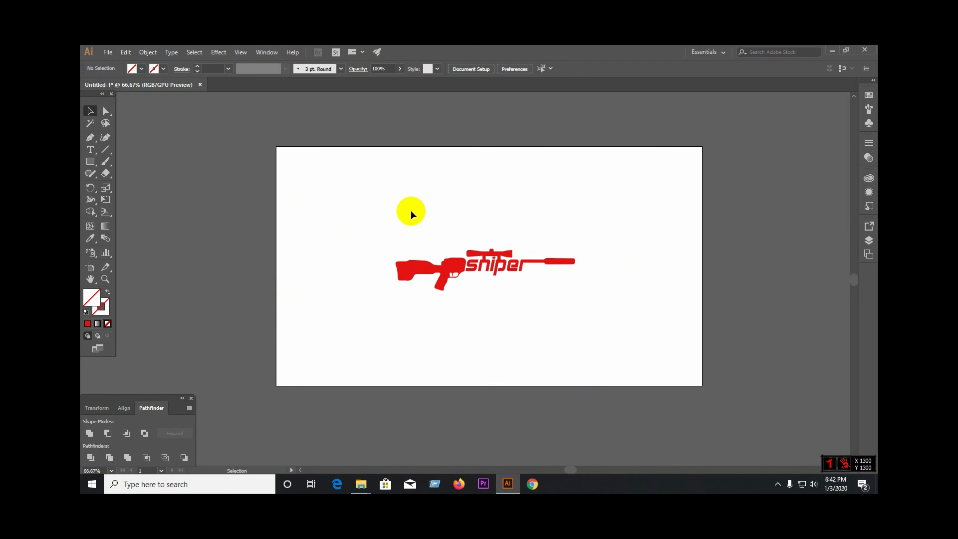
key(a)
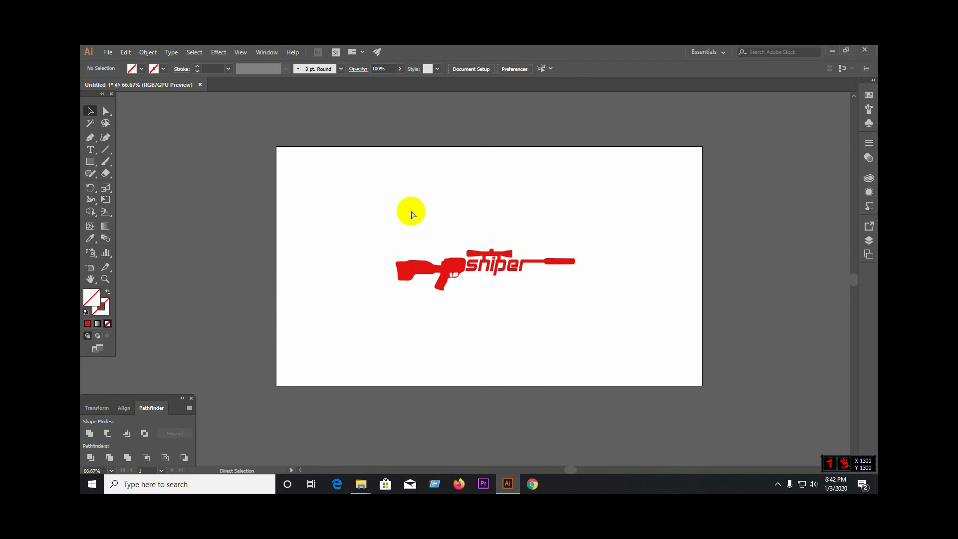